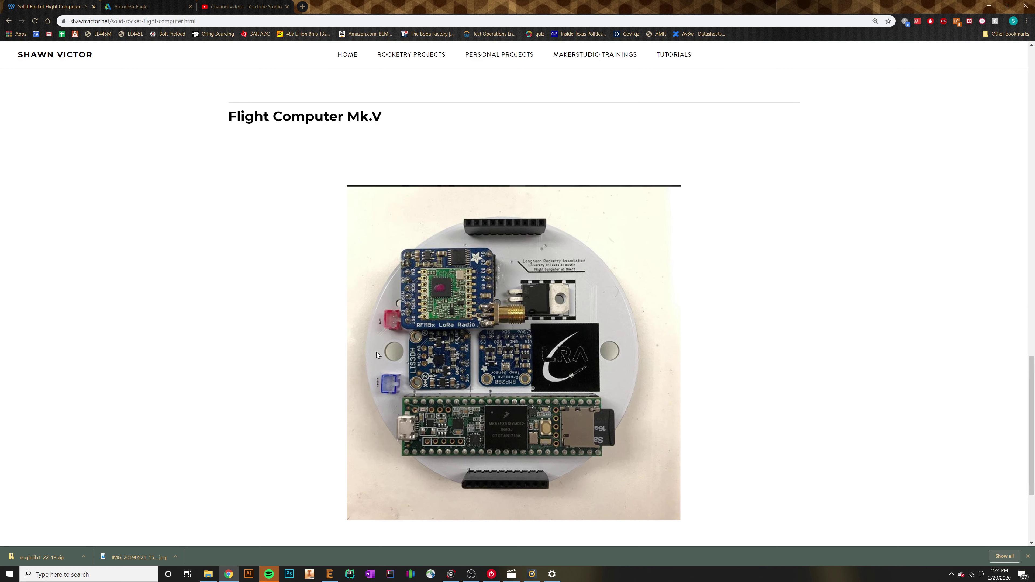
- Load adafruit.com in the browser tab showing the Autodesk EAGLE download page
click(149, 3)
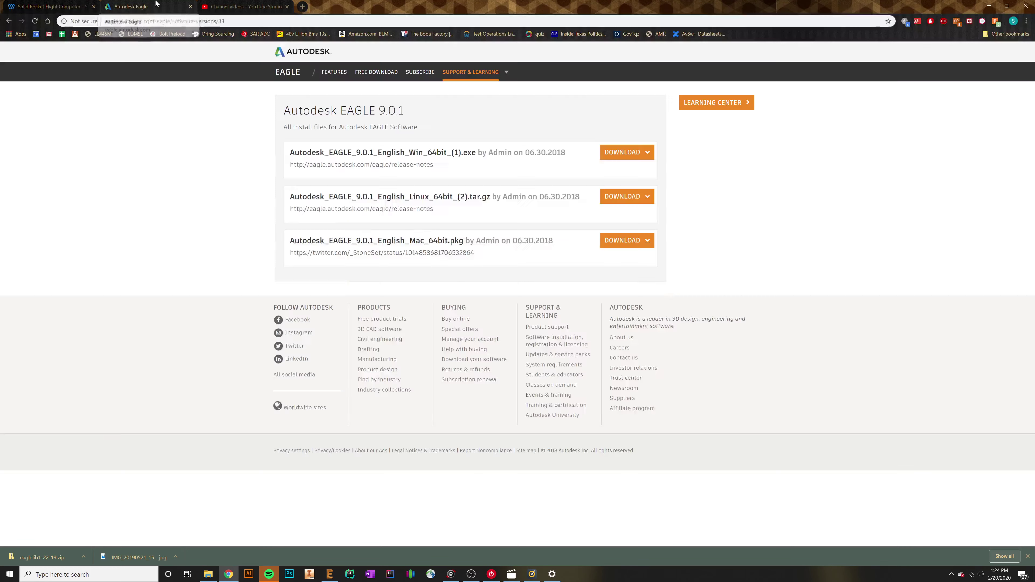
click(196, 23)
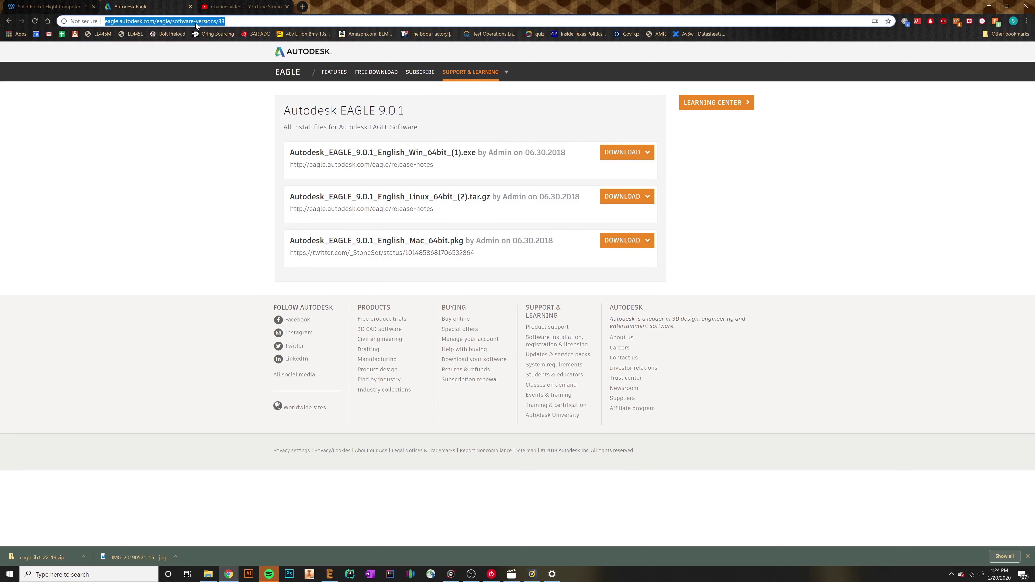
key(BackSpace)
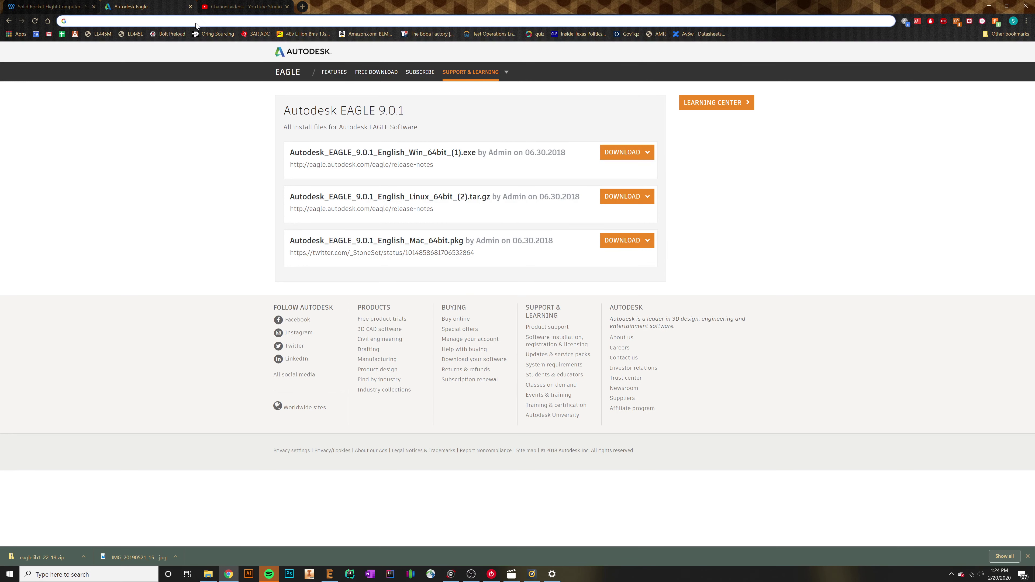
text(adafruit.co)
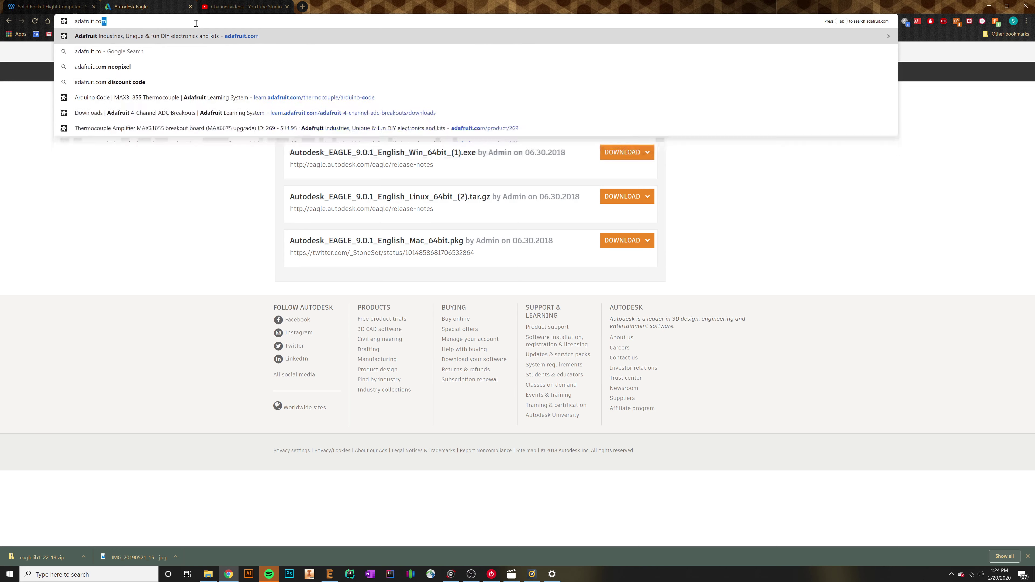
key(Return)
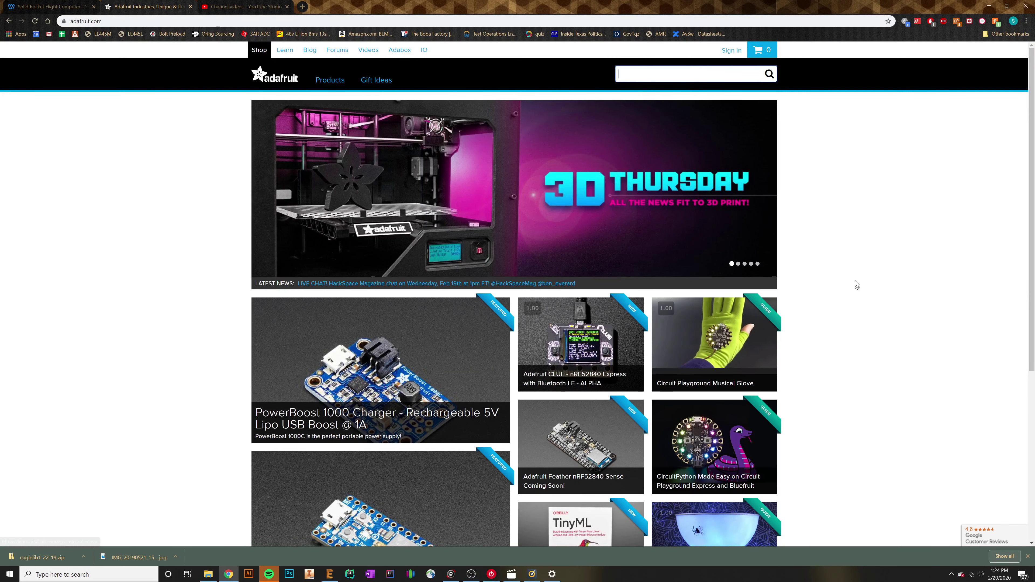
- Open the PowerBoost 1000 Charger product page from the Adafruit home page
click(730, 69)
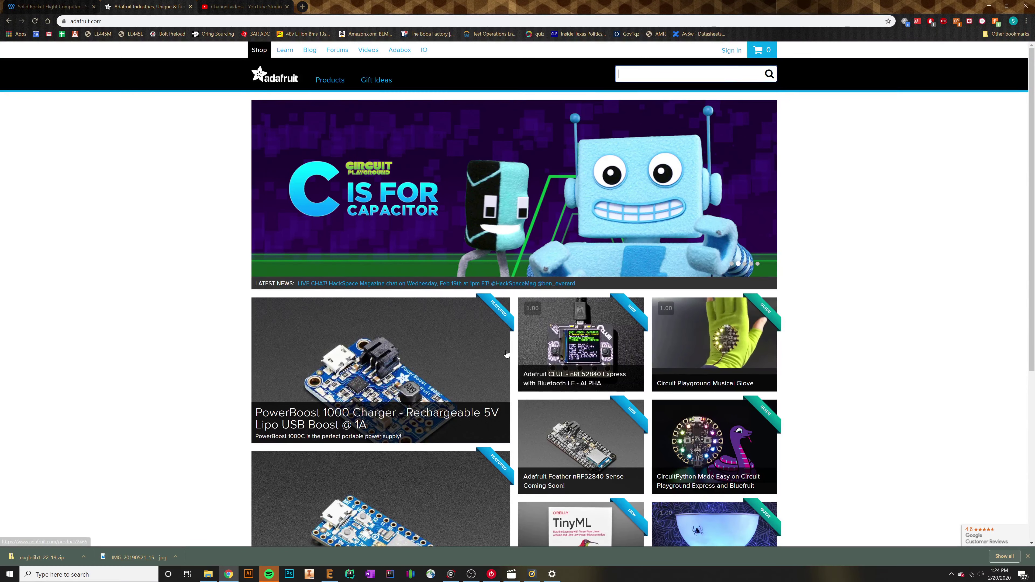
scroll(506, 352, down, 2)
scroll(852, 318, up, 2)
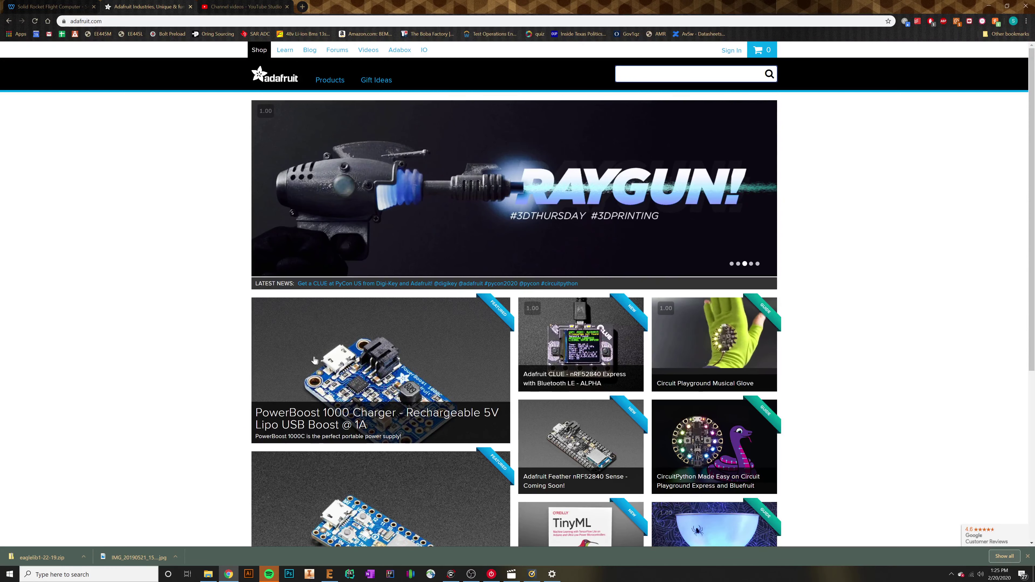
scroll(353, 422, down, 3)
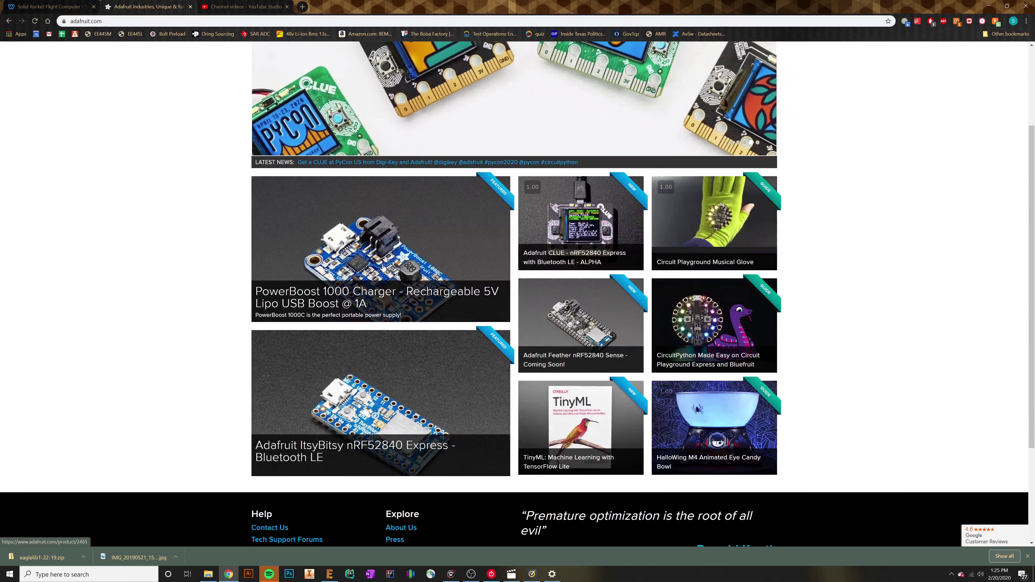
click(326, 308)
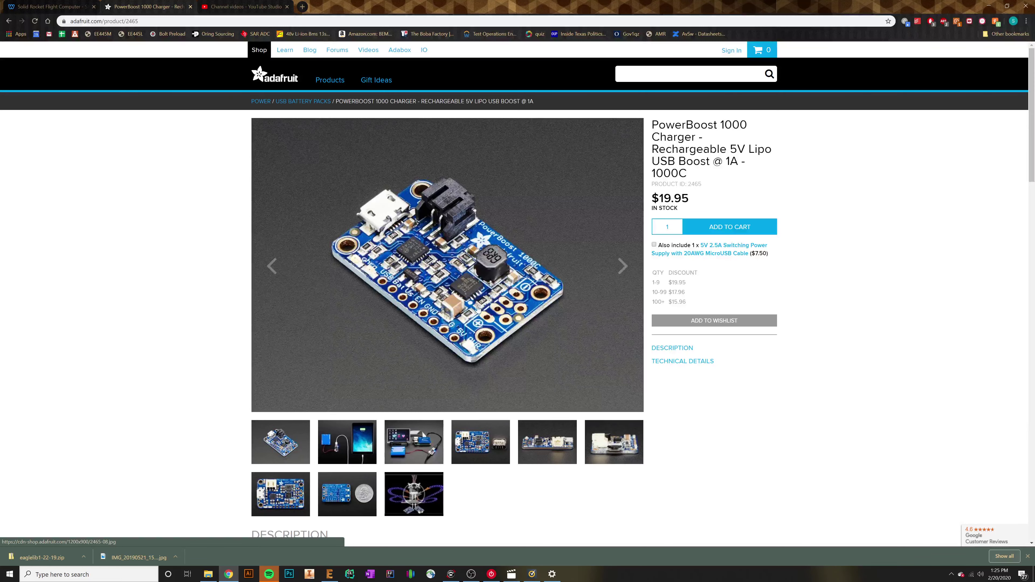
- Follow the link to the datasheets, schematic and EagleCAD PCB files in the product's technical details
scroll(436, 275, down, 10)
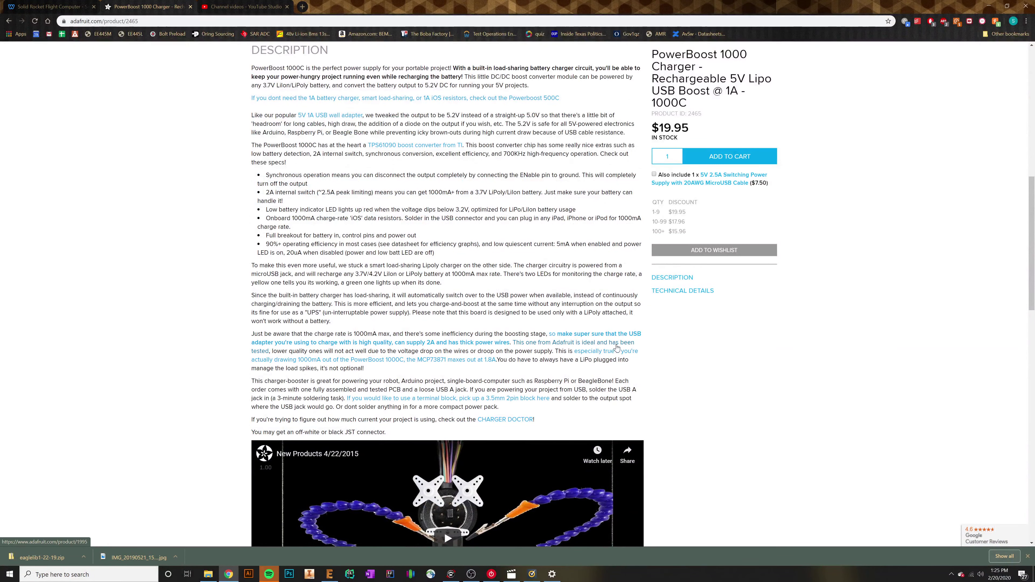
scroll(464, 404, down, 8)
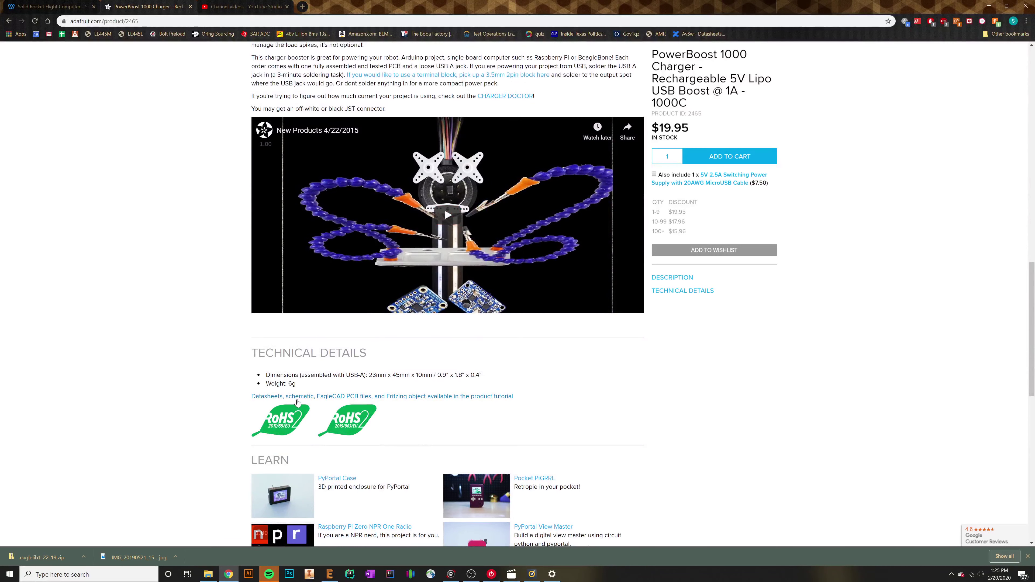
click(267, 399)
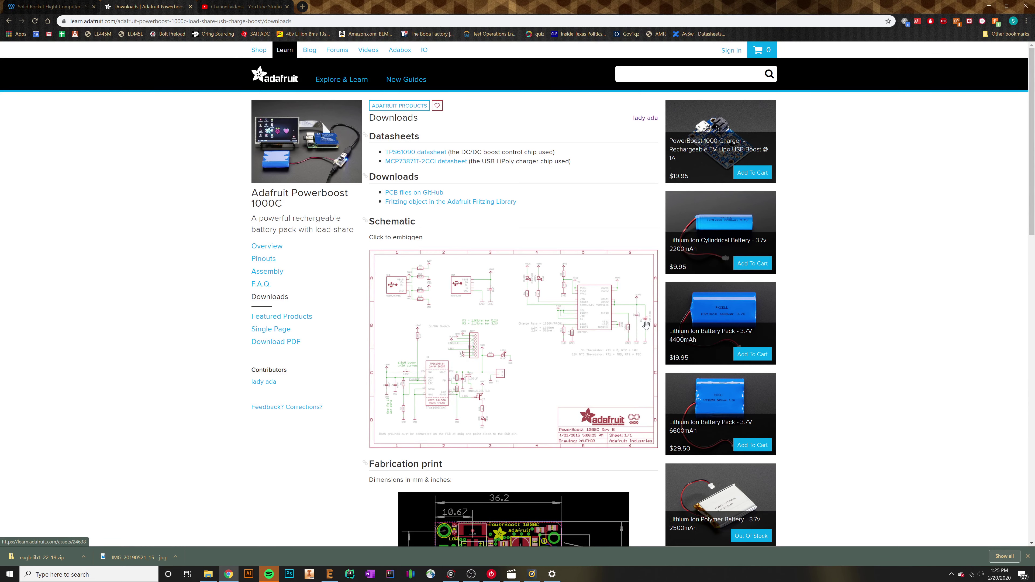
- Review the PowerBoost 1000C schematic and fabrication print, and open the GitHub repository with its PCB files
scroll(559, 456, down, 2)
scroll(559, 456, down, 2)
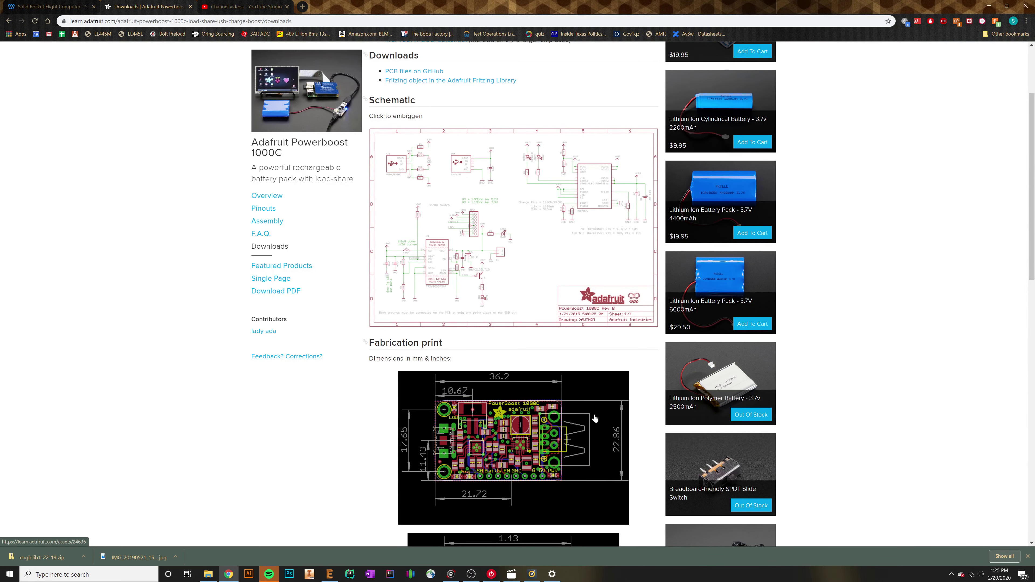
scroll(599, 416, up, 3)
scroll(487, 273, down, 3)
scroll(543, 434, up, 3)
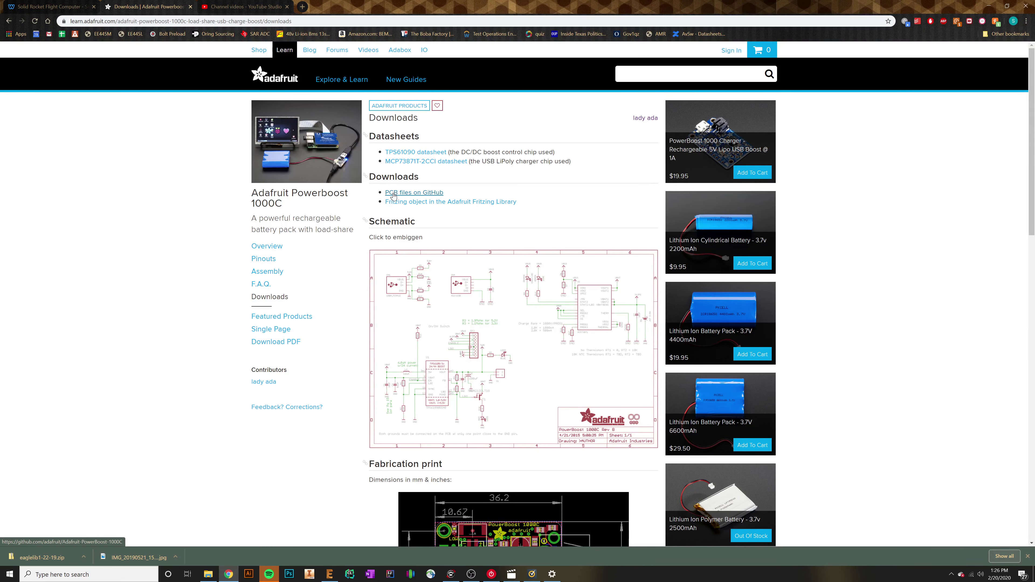
click(406, 197)
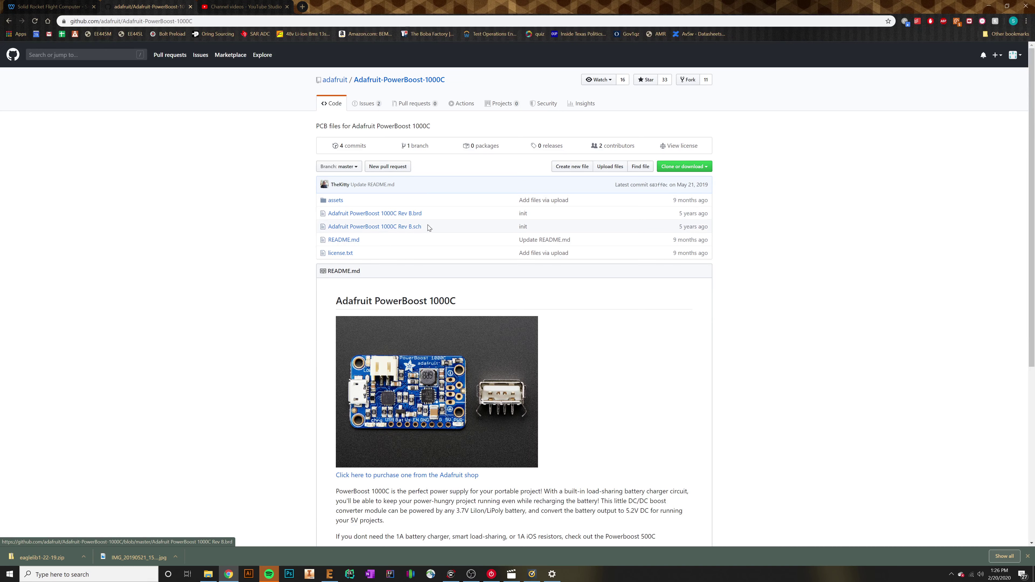
- Download the repository as a ZIP archive and open the Adafruit-PowerBoost-1000C-master folder inside it
click(695, 167)
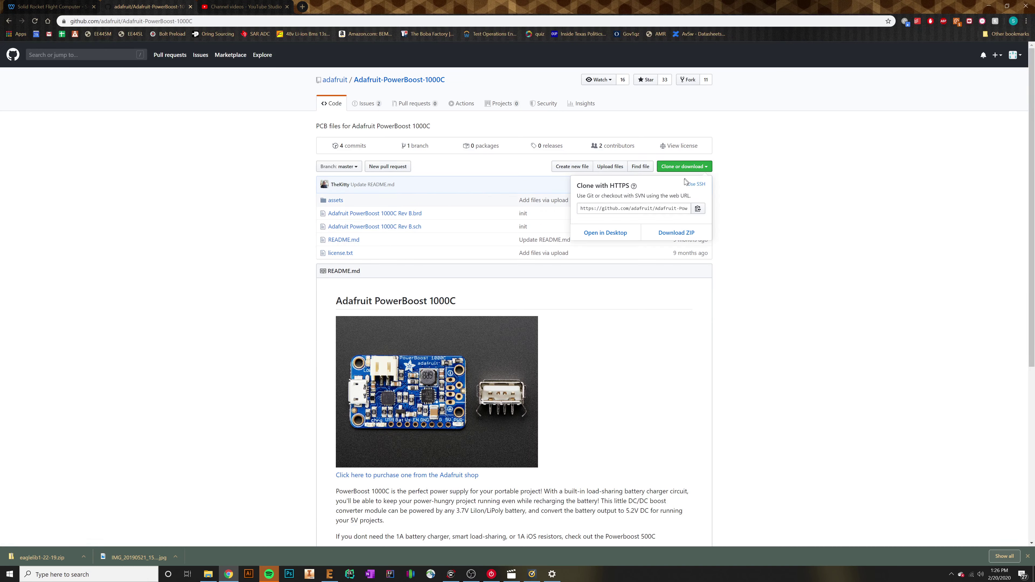
click(687, 233)
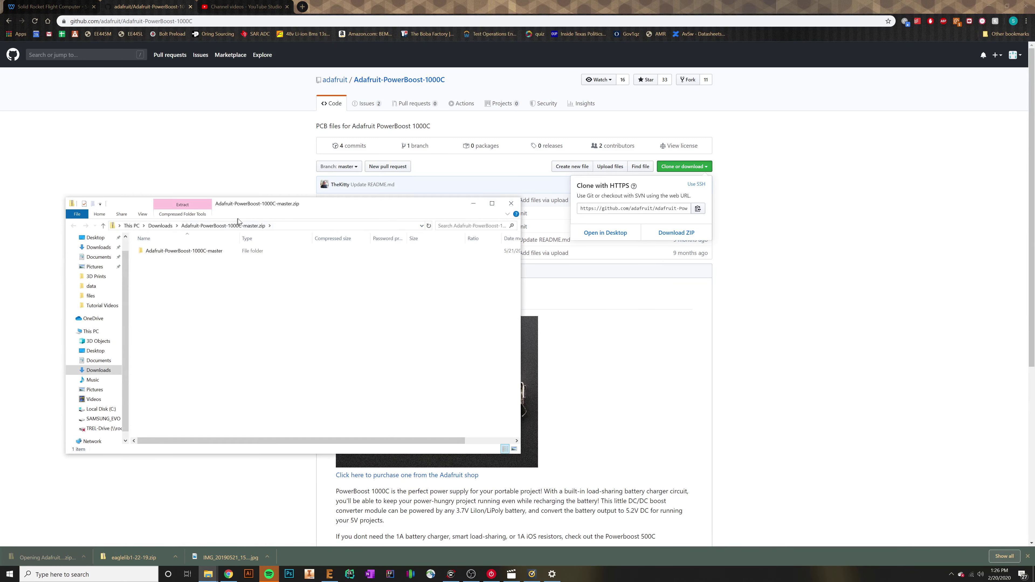
drag(255, 206, 593, 177)
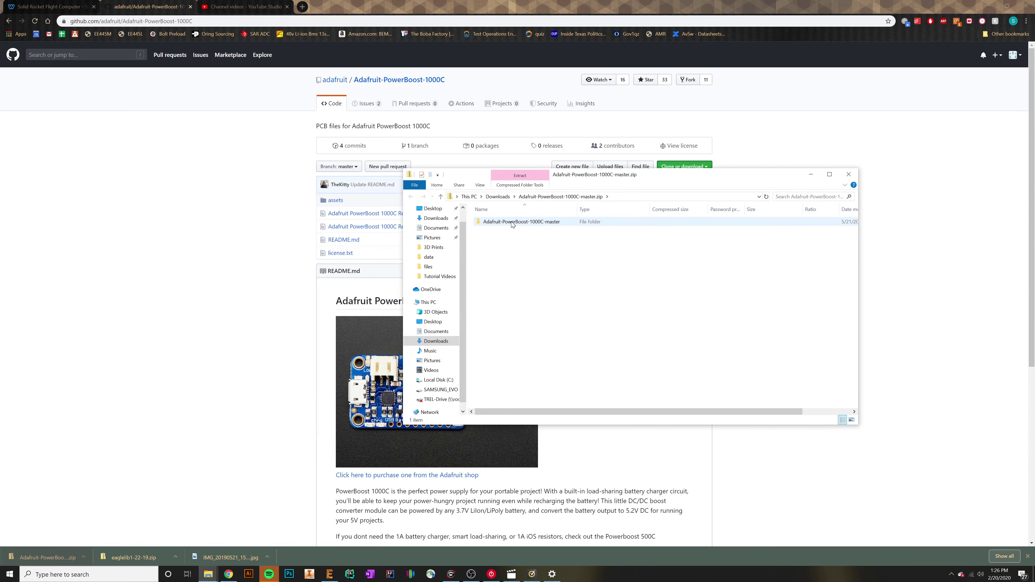
double_click(562, 224)
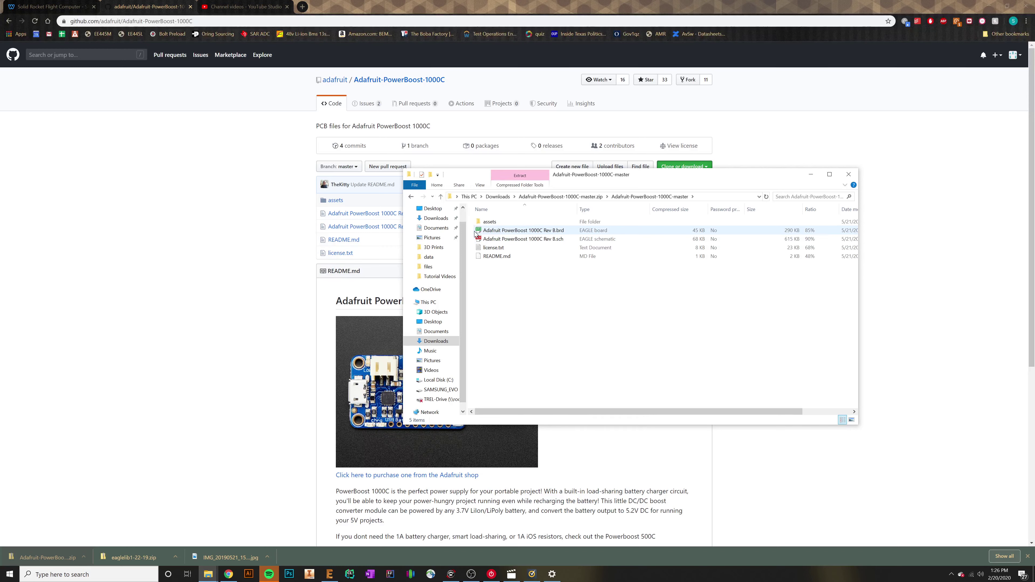
- Open the board file Adafruit PowerBoost 1000C Rev B.brd in EAGLE 9.1.1 and close the Design Manager
click(527, 231)
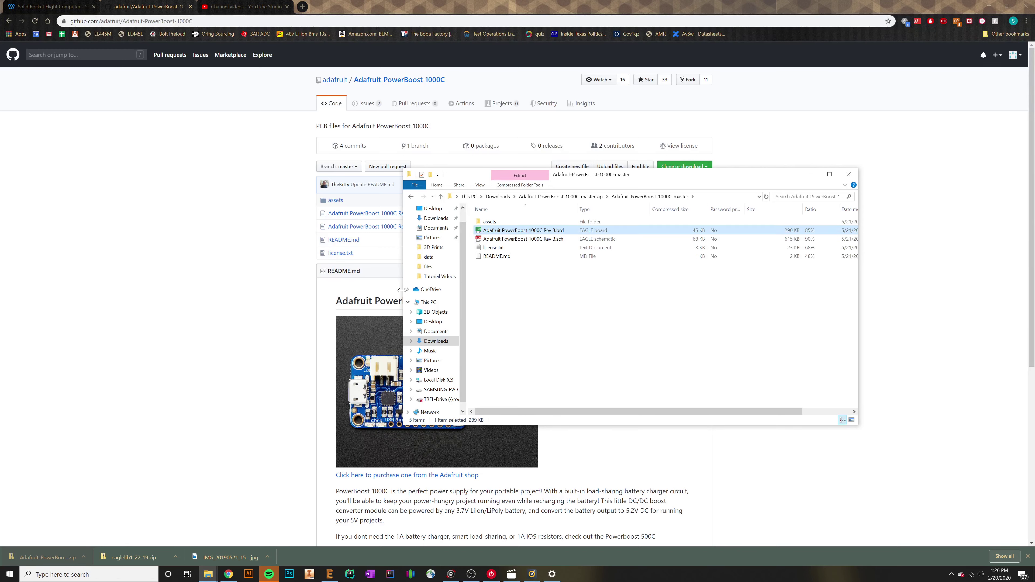
click(338, 578)
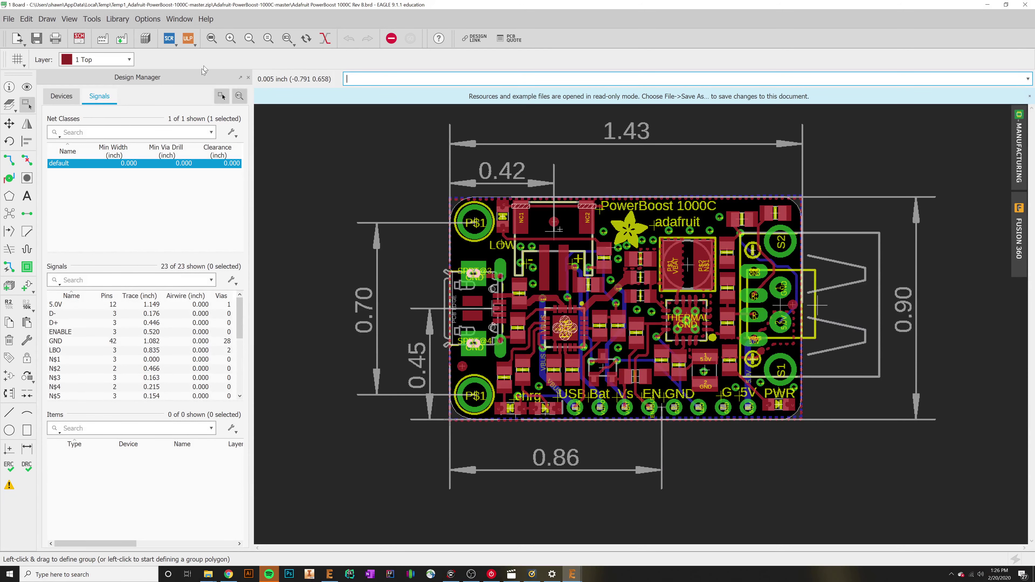
click(249, 78)
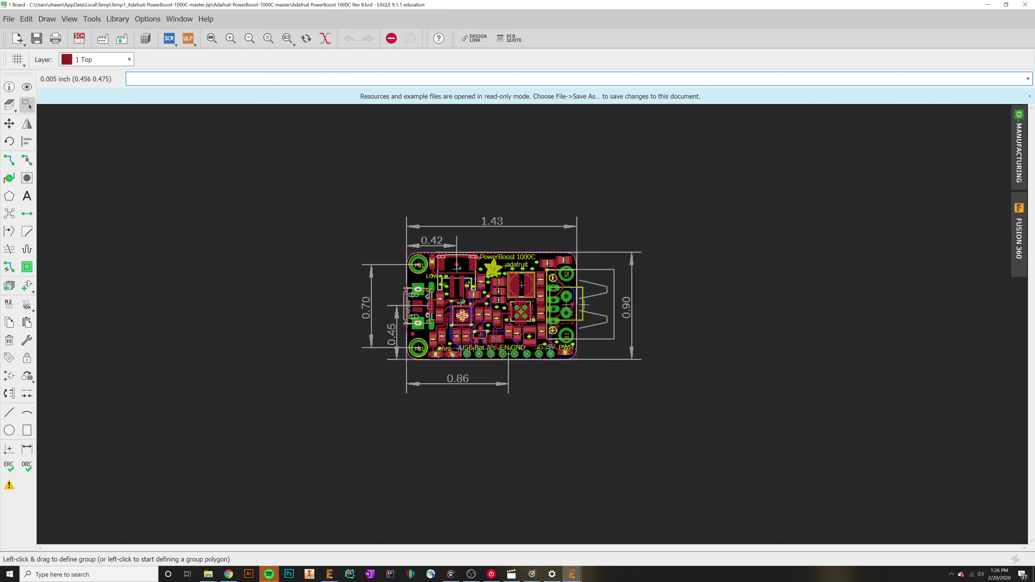
scroll(461, 303, up, 2)
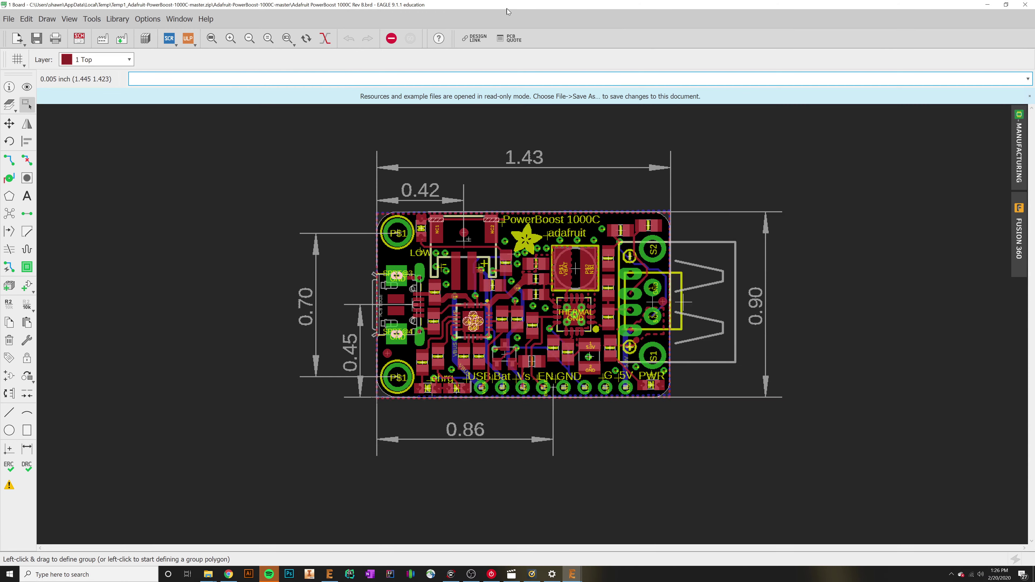
- Arrange the board window beside the EAGLE 8.7.1 Control Panel, each filling half the screen, and widen the Control Panel's tree
key(super+Right)
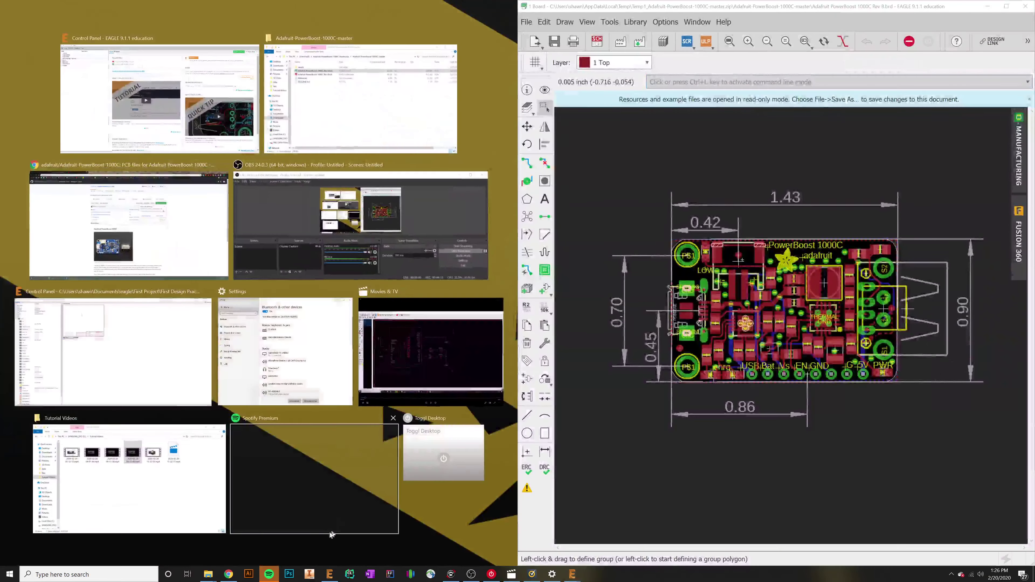
click(330, 573)
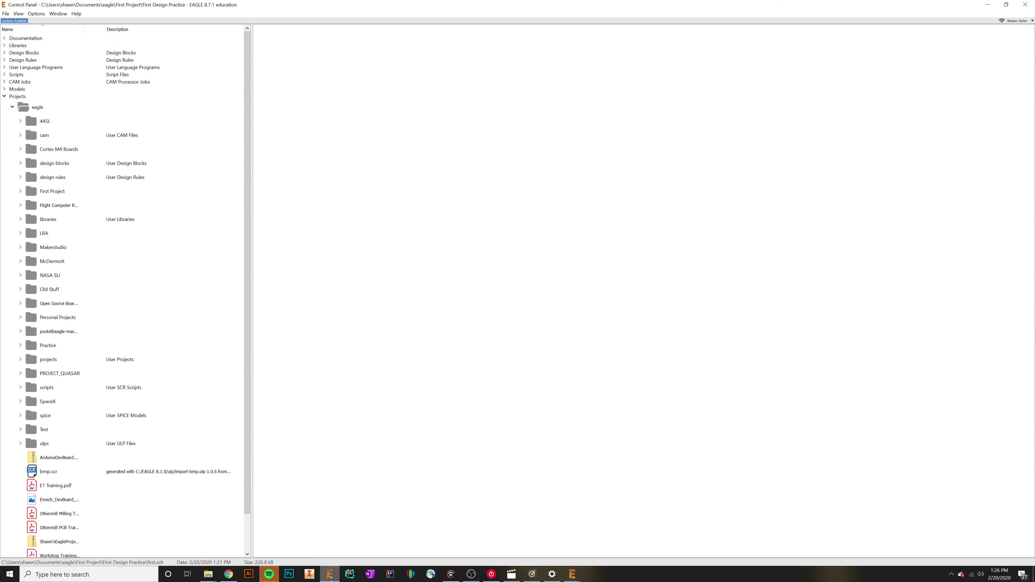
mouse_move(331, 580)
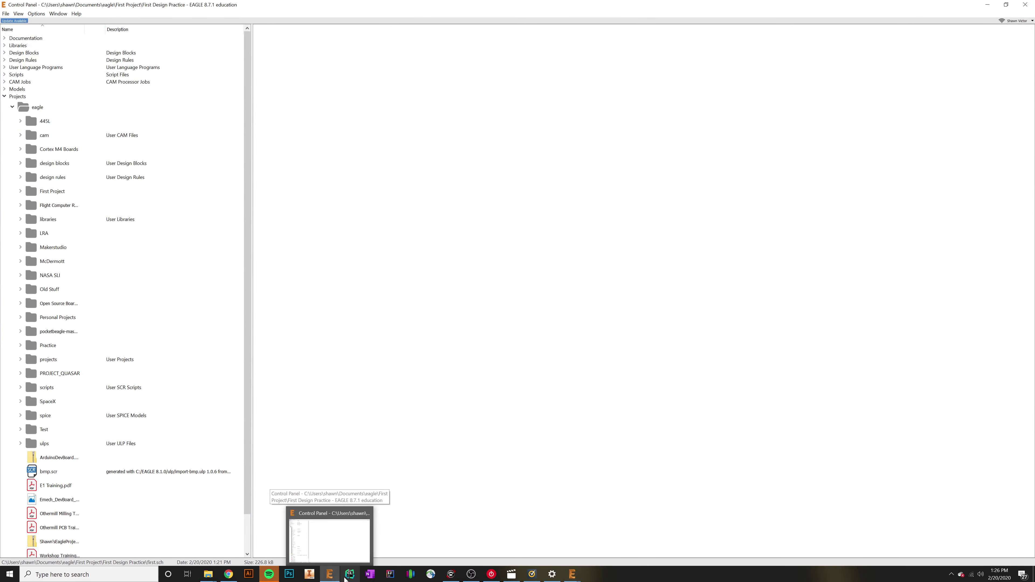
mouse_move(573, 579)
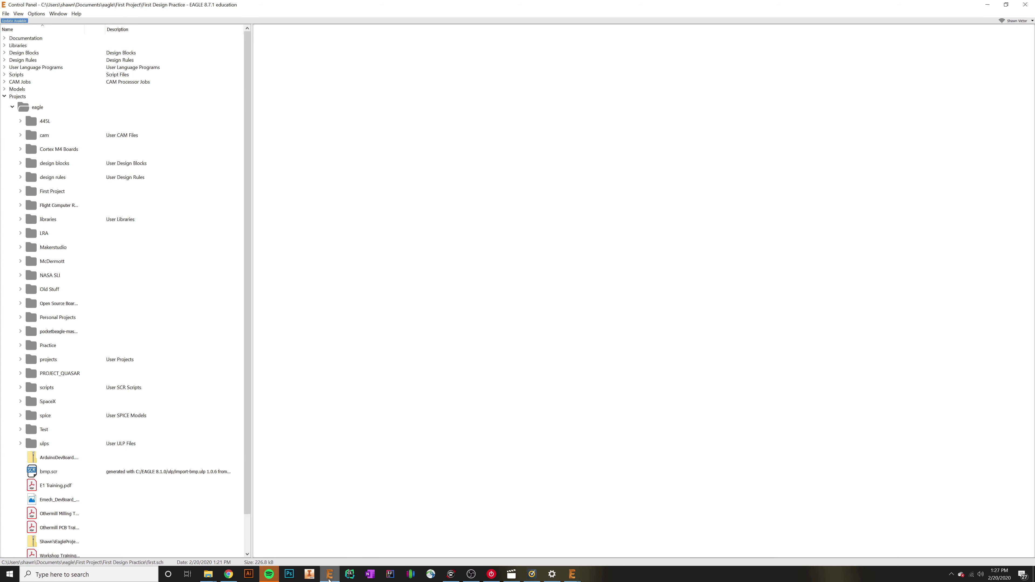
click(332, 526)
drag(510, 3, 0, 151)
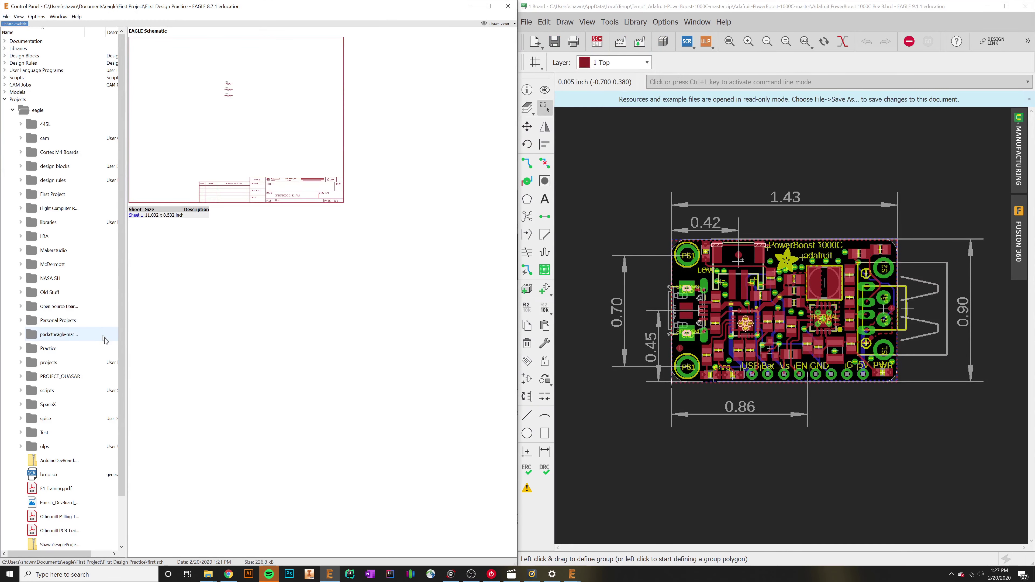
drag(125, 349, 212, 350)
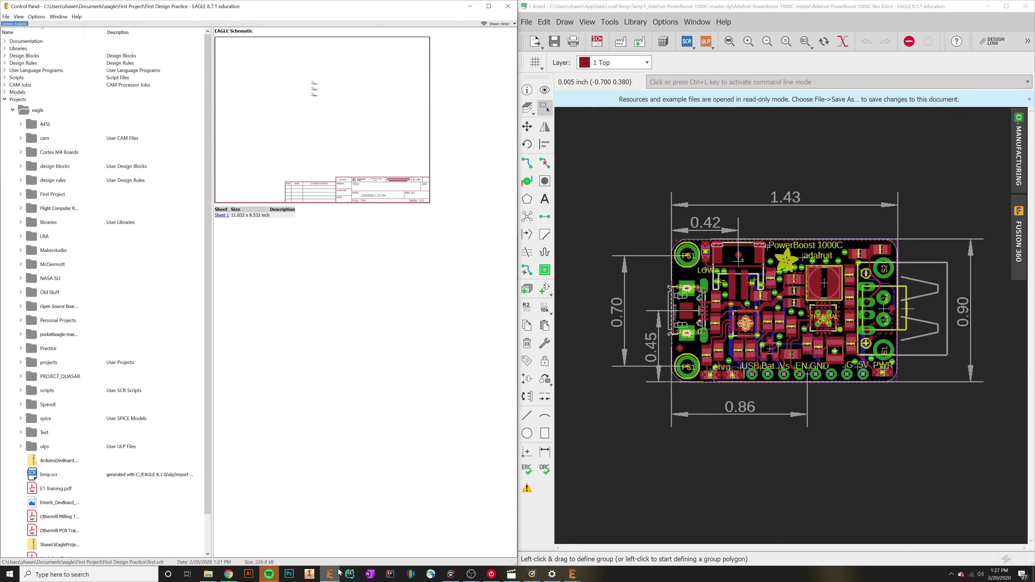
- Expand the Libraries branch in the EAGLE 8.7.1 Control Panel, and create a new library in a maximized window
mouse_move(338, 575)
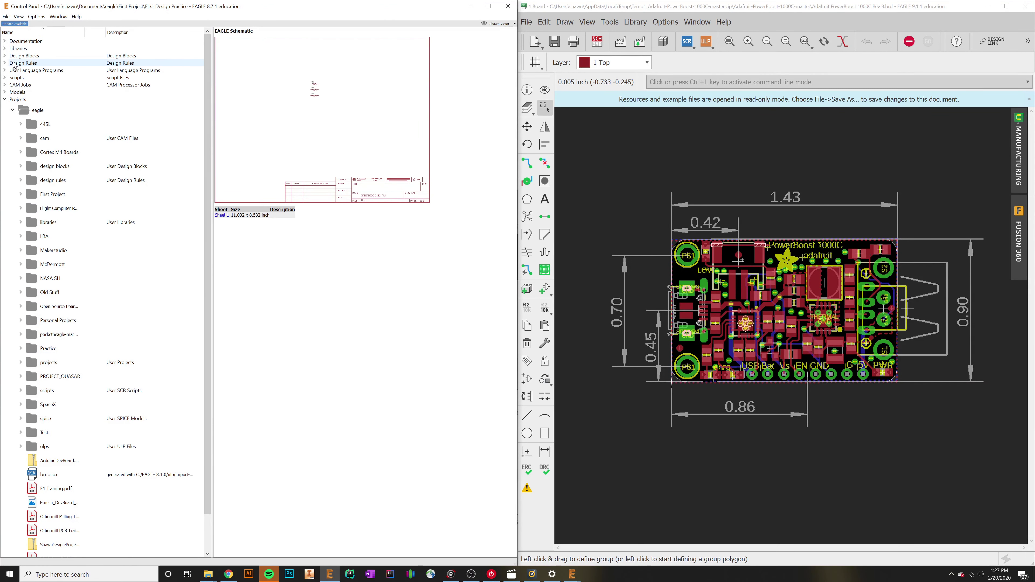
click(5, 48)
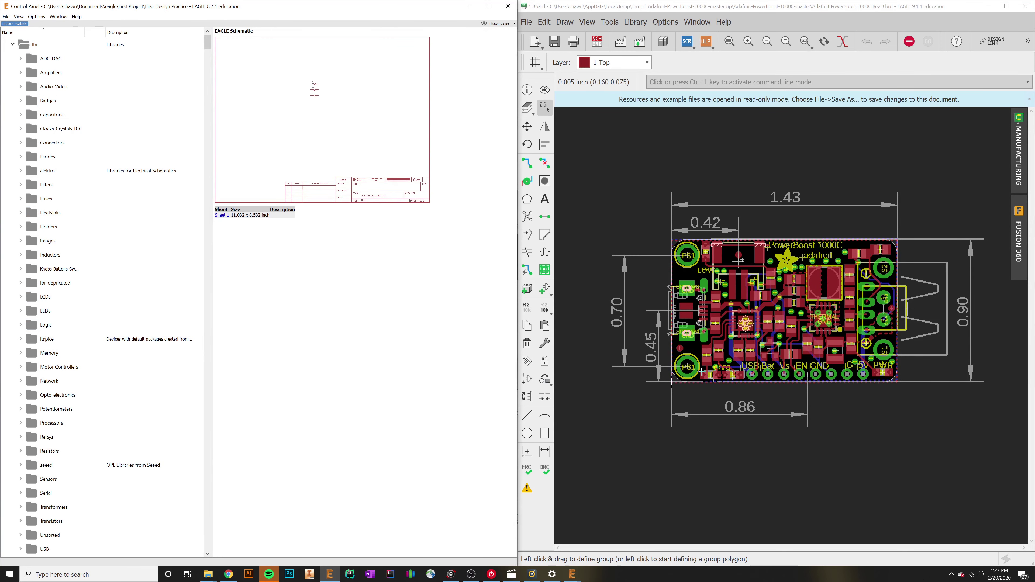
click(9, 19)
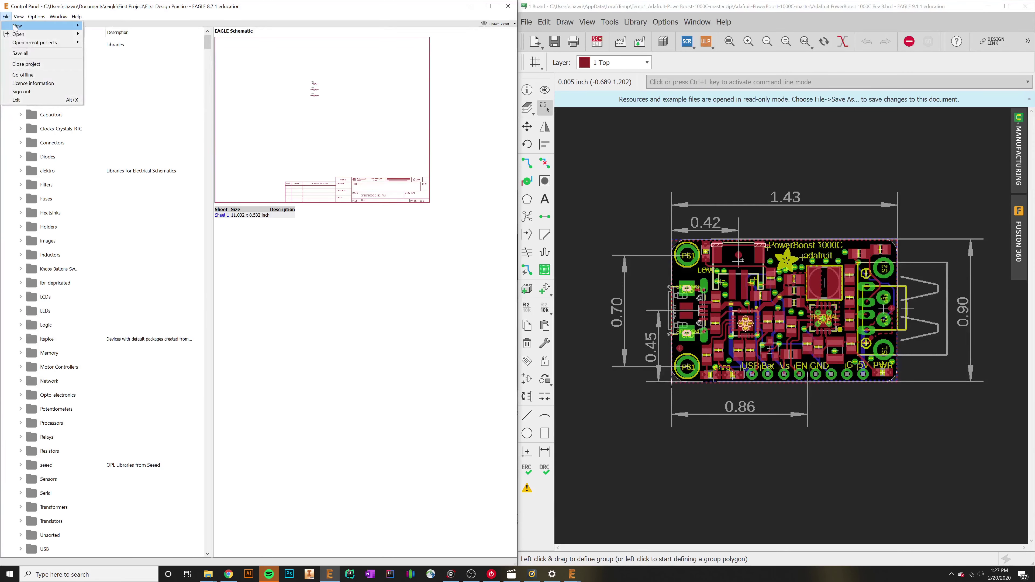
mouse_move(19, 28)
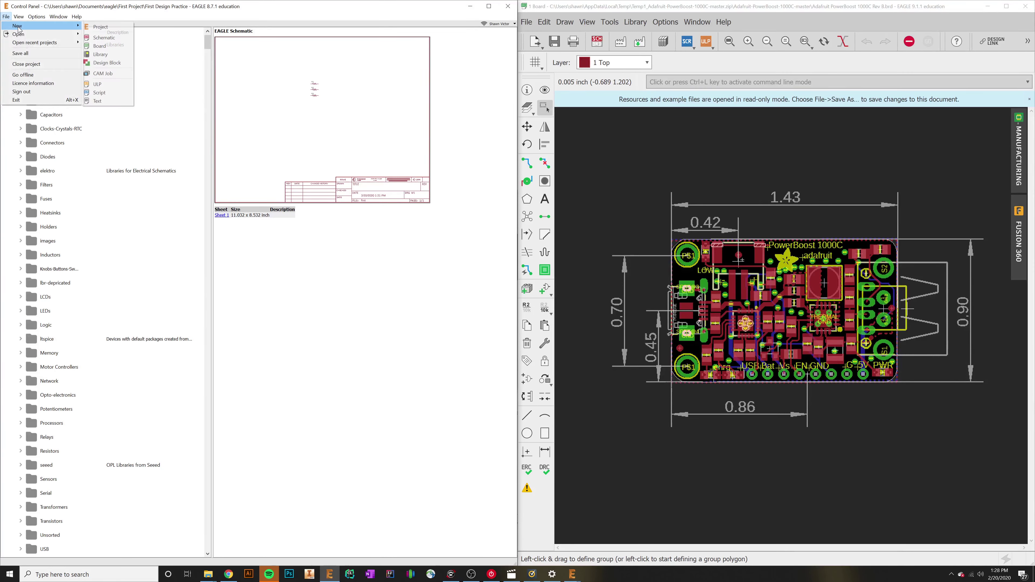
click(112, 58)
drag(492, 202, 380, 1)
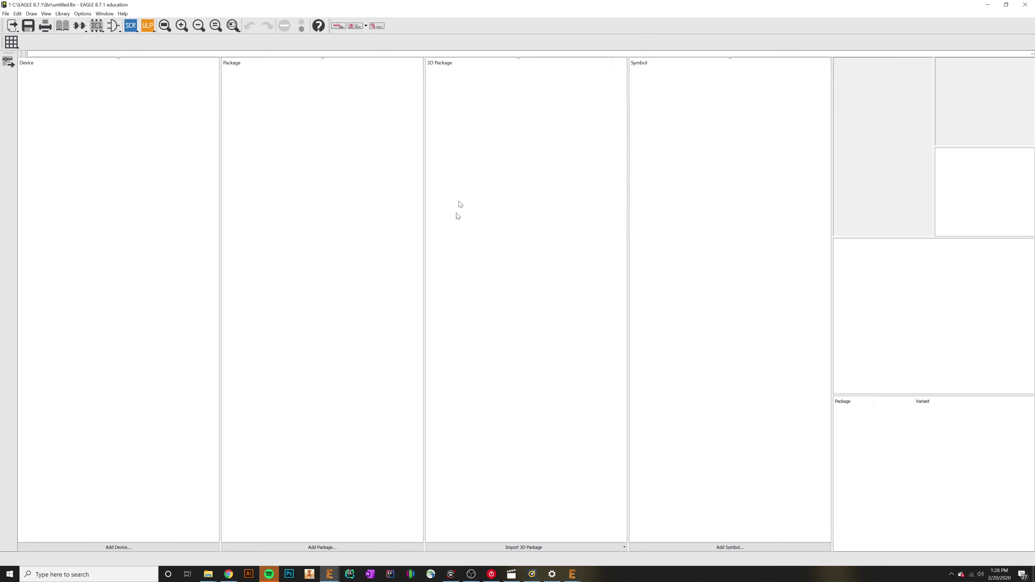
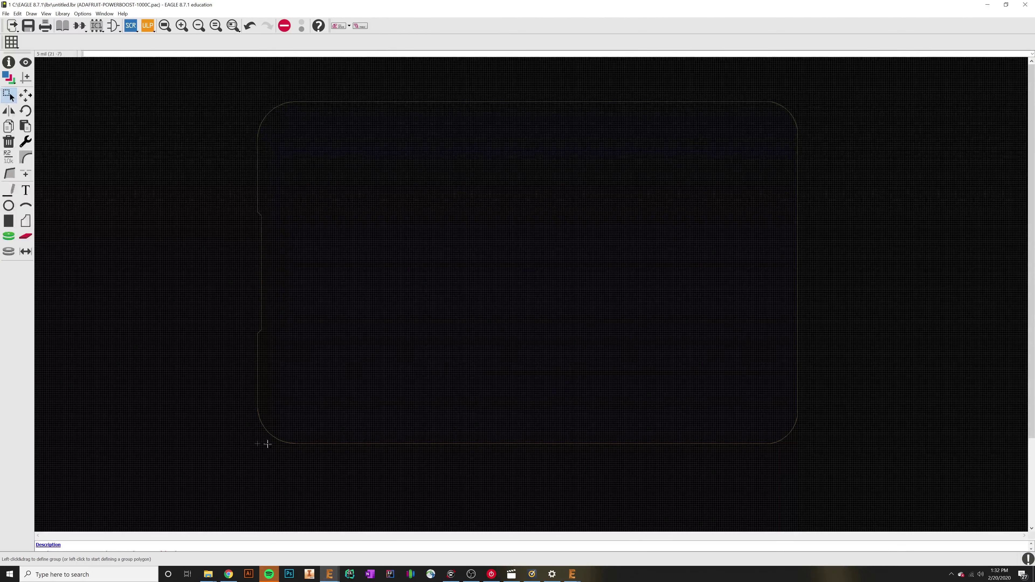
- Change the layer of the package's whole board outline, including its rounded corners and side notch, to 21 tPlace
scroll(267, 444, up, 2)
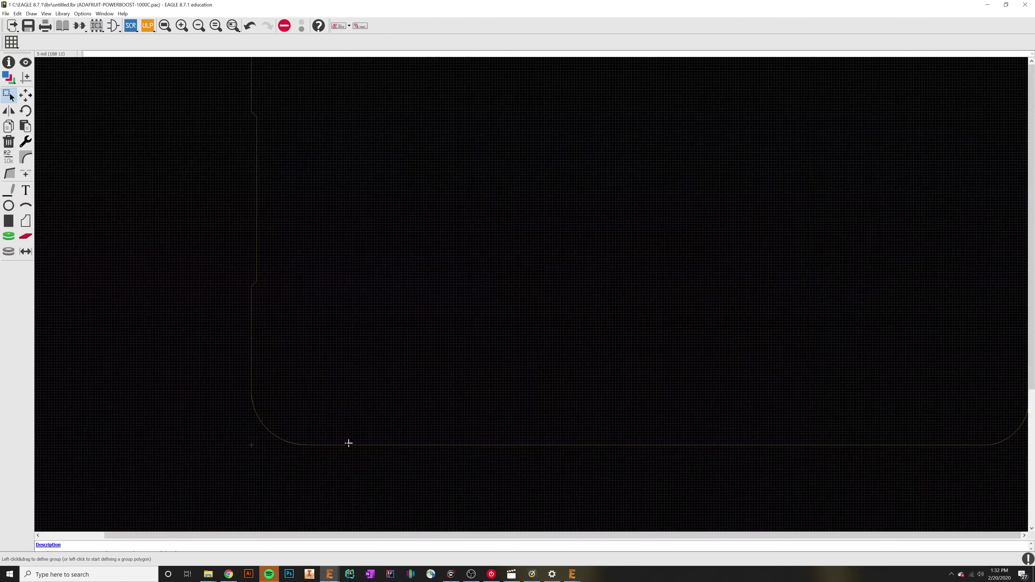
scroll(242, 435, down, 3)
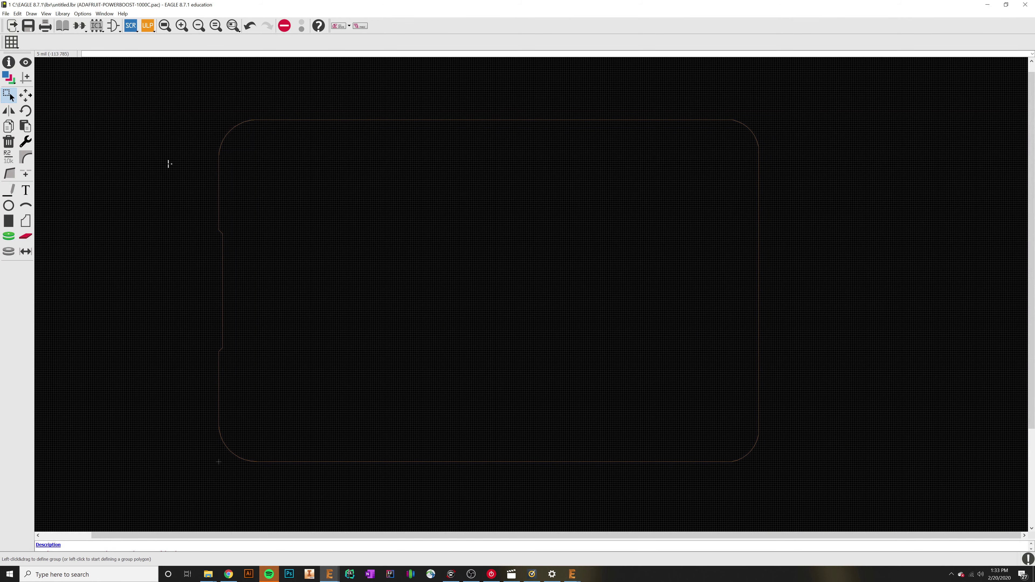
click(25, 144)
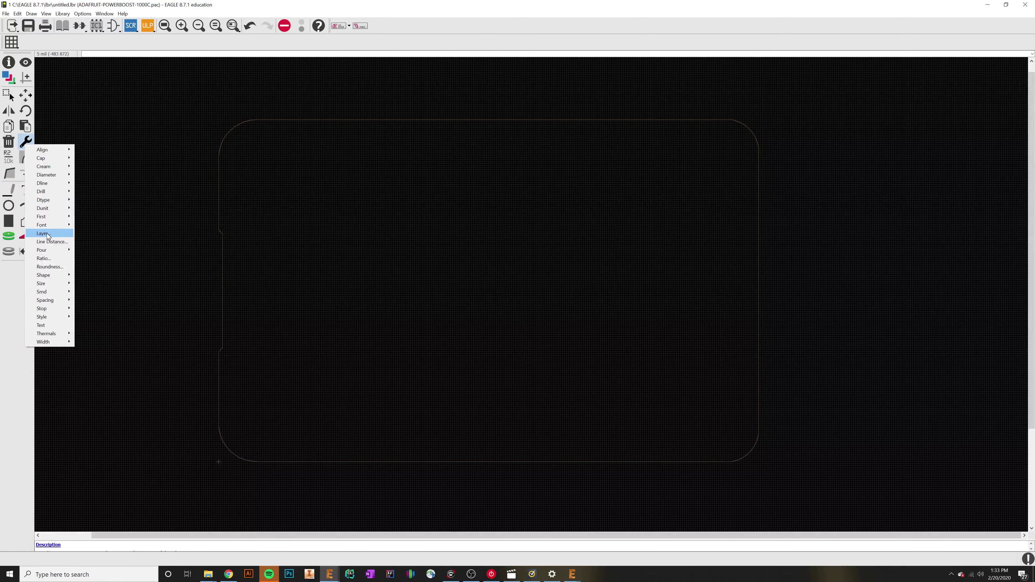
click(67, 236)
scroll(87, 231, down, 3)
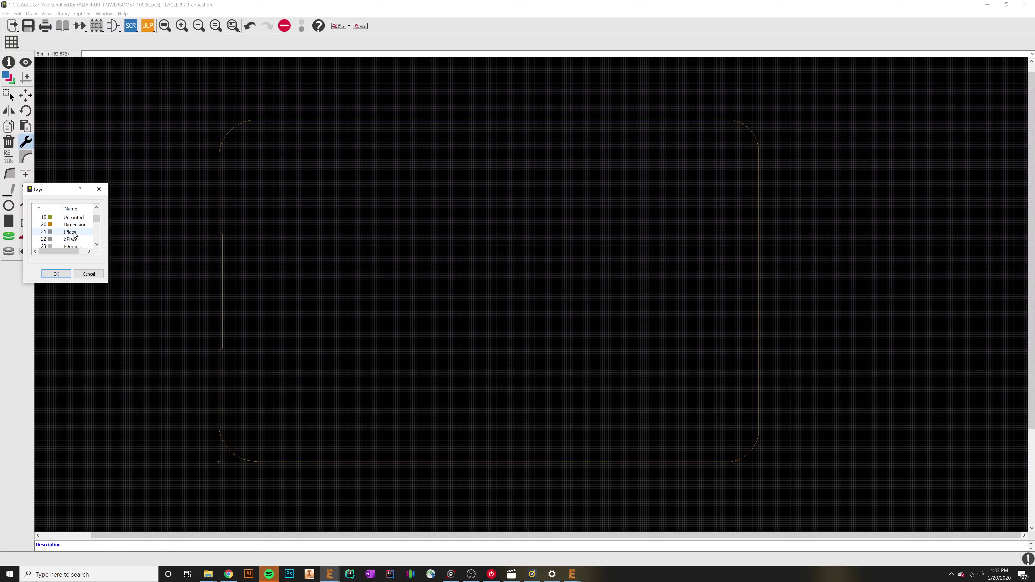
scroll(74, 233, down, 1)
scroll(74, 232, up, 1)
click(74, 234)
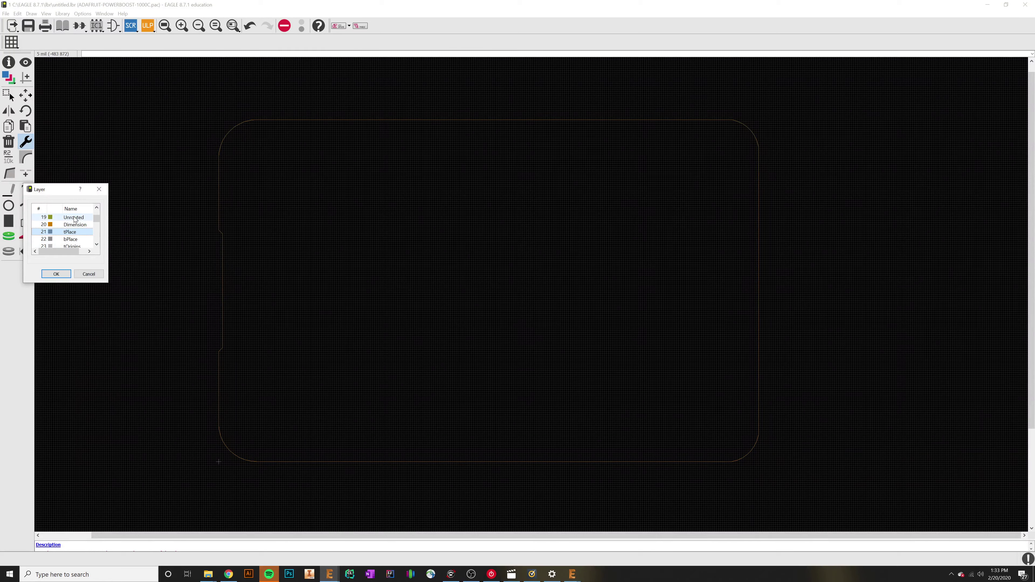
drag(53, 251, 43, 261)
scroll(79, 238, up, 2)
scroll(78, 237, down, 2)
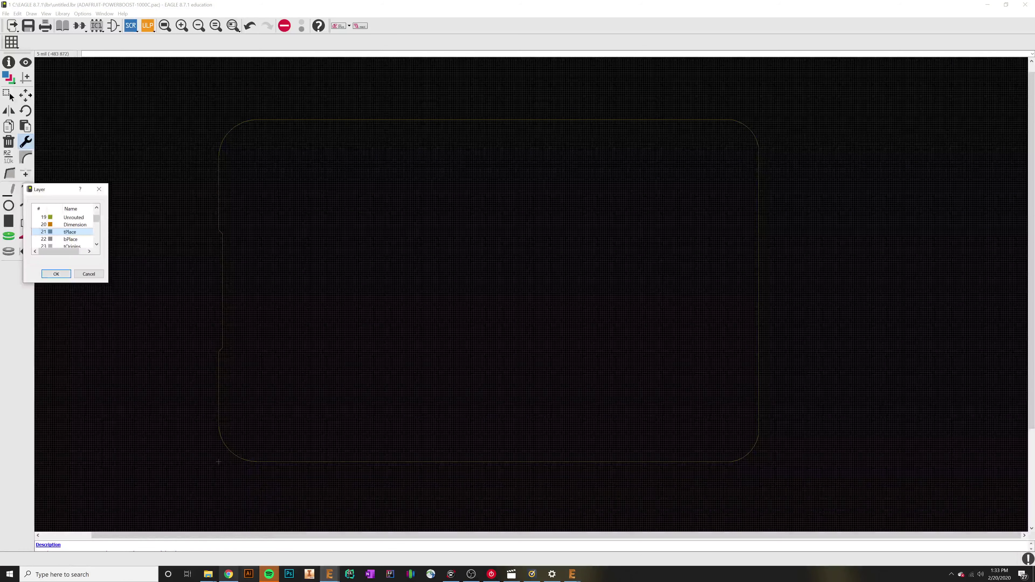
click(228, 574)
click(55, 274)
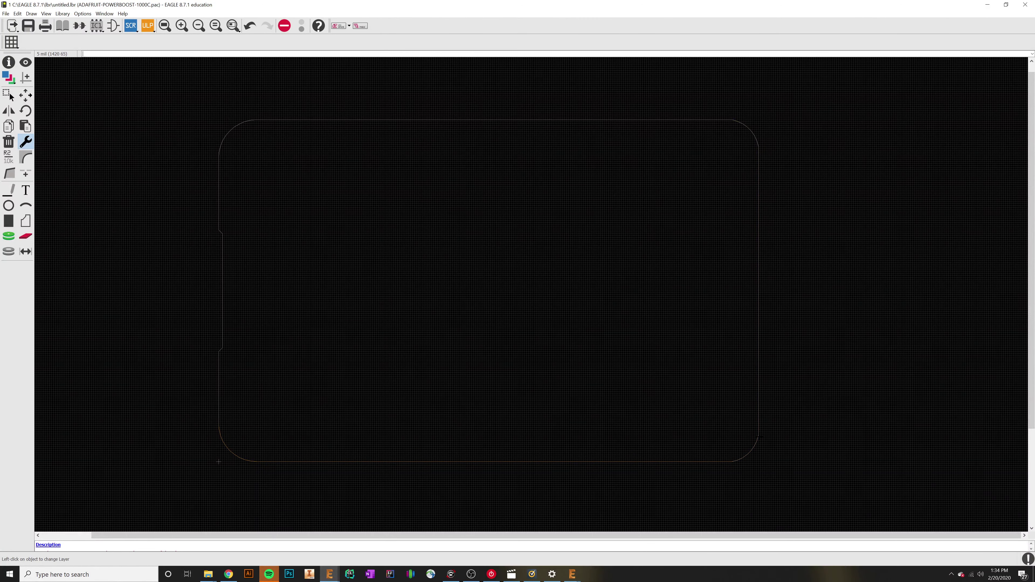
scroll(218, 461, up, 2)
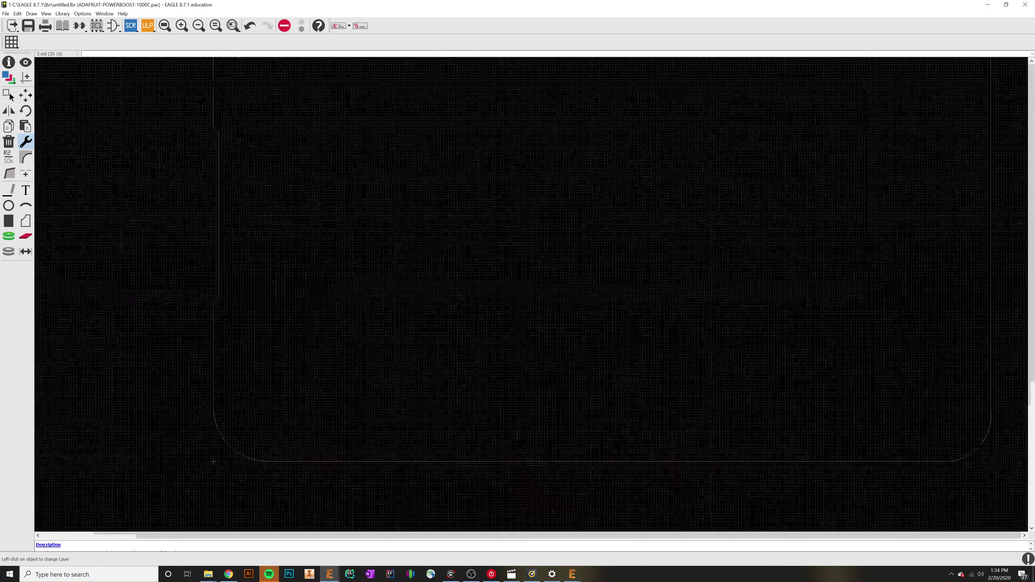
middle_drag(194, 182, 235, 358)
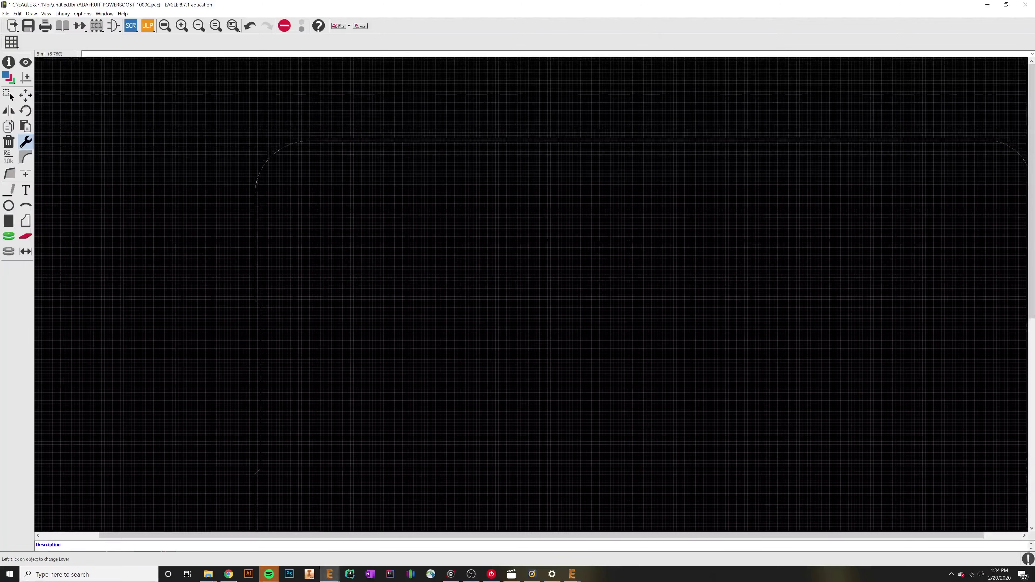
middle_drag(298, 197, 148, 266)
middle_drag(814, 371, 642, 188)
middle_drag(808, 501, 824, 439)
middle_drag(153, 398, 584, 494)
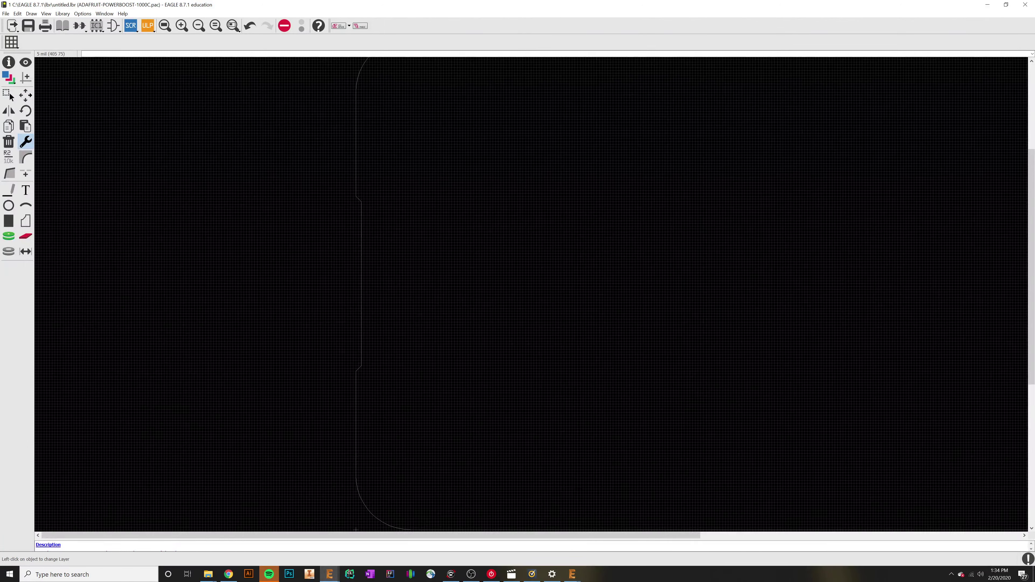
scroll(454, 273, down, 2)
middle_drag(566, 350, 408, 357)
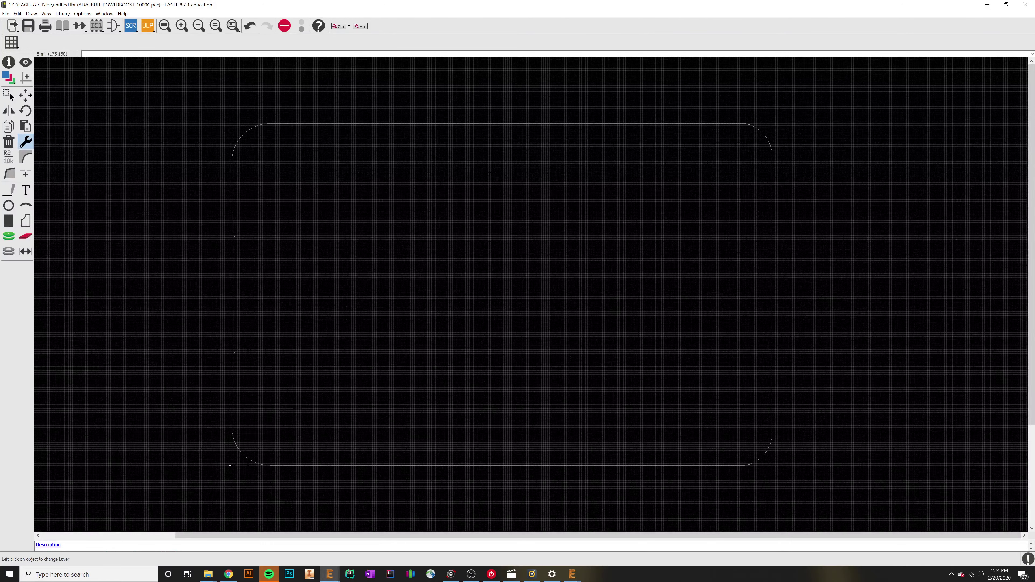
- Switch to the PowerBoost 1000C board in EAGLE 9.1.1 and open its layer visibility settings
mouse_move(573, 574)
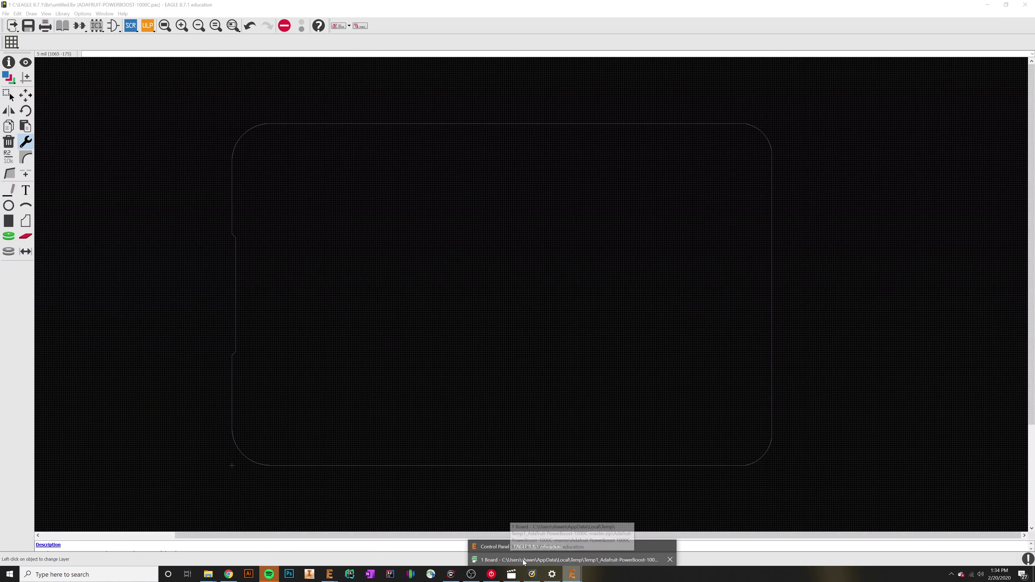
click(570, 560)
click(593, 260)
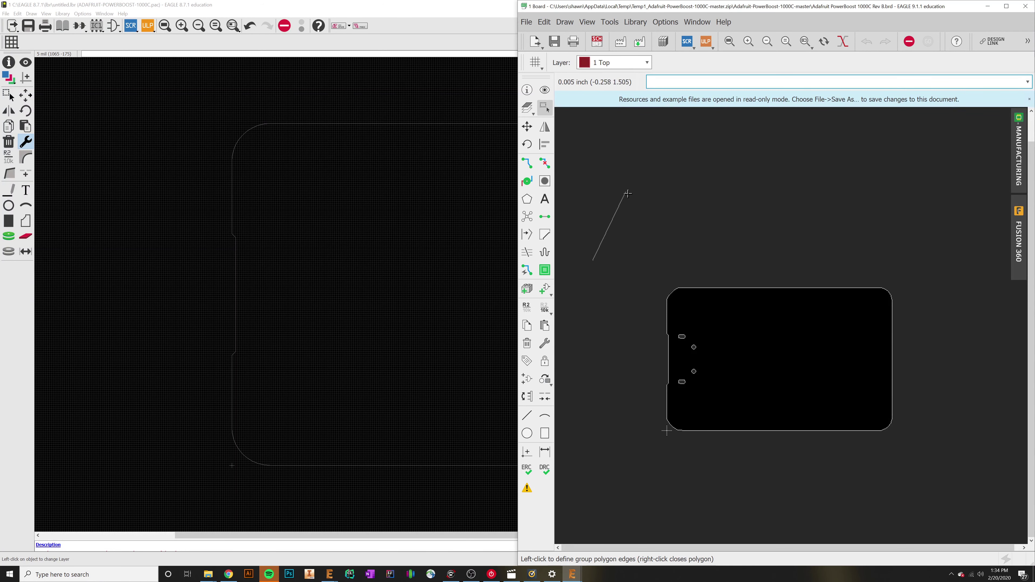
key(Escape)
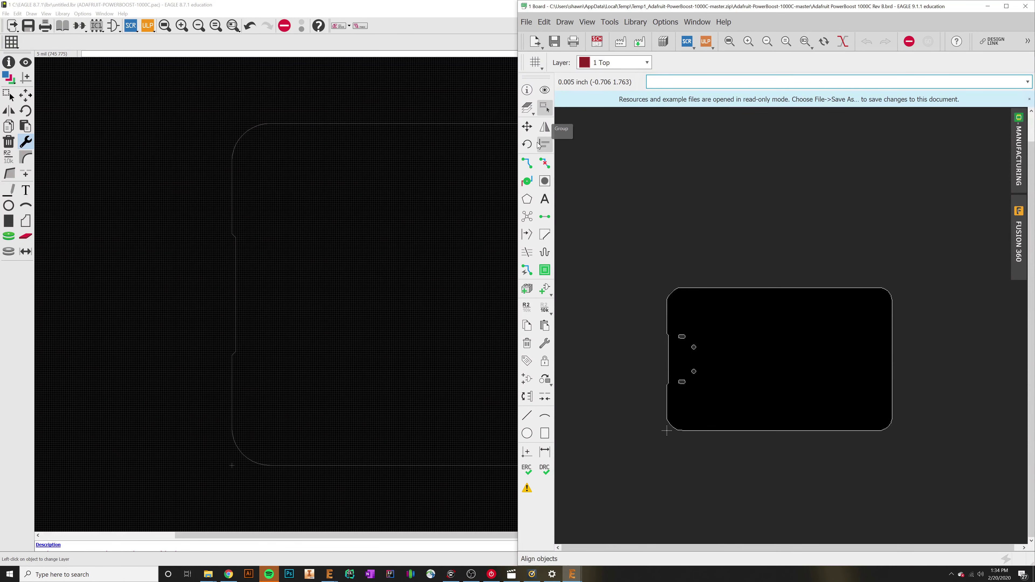
click(529, 108)
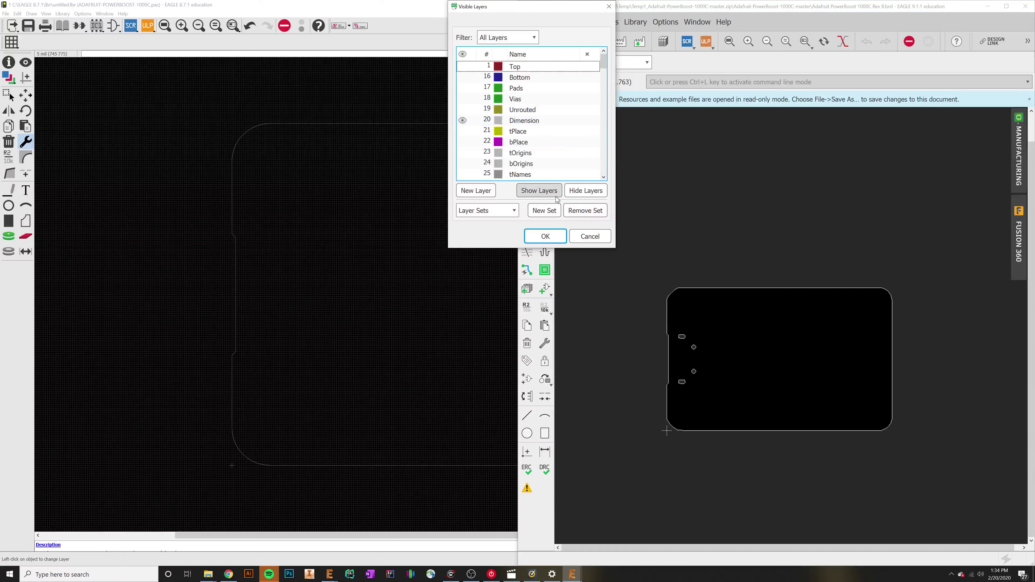
- Show all board layers and try hiding Top, Bottom, Unrouted, Dimension, tPlace, bPlace, tOrigins and bOrigins one by one
click(539, 190)
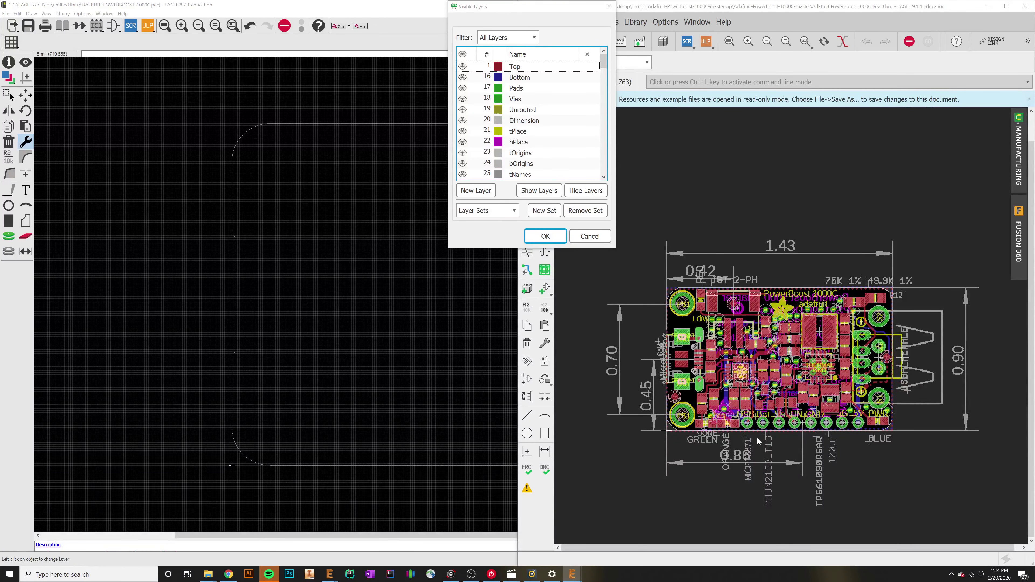
click(464, 66)
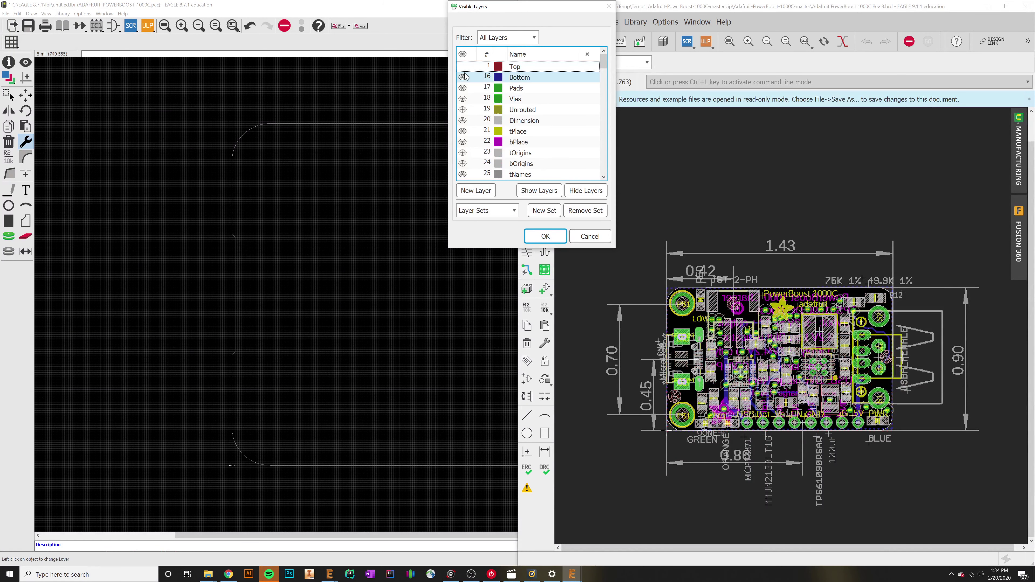
click(465, 78)
click(464, 88)
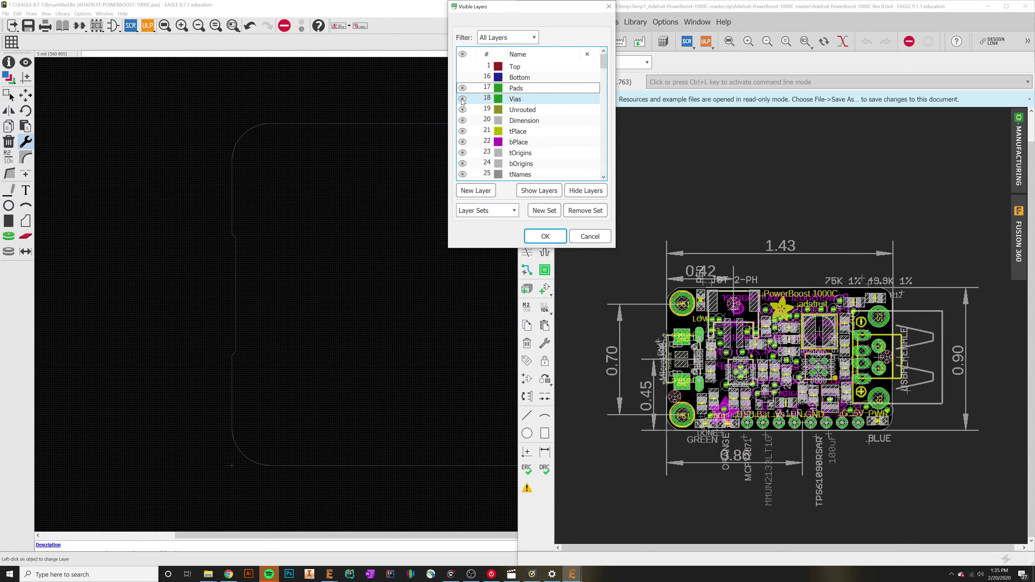
click(463, 110)
click(463, 121)
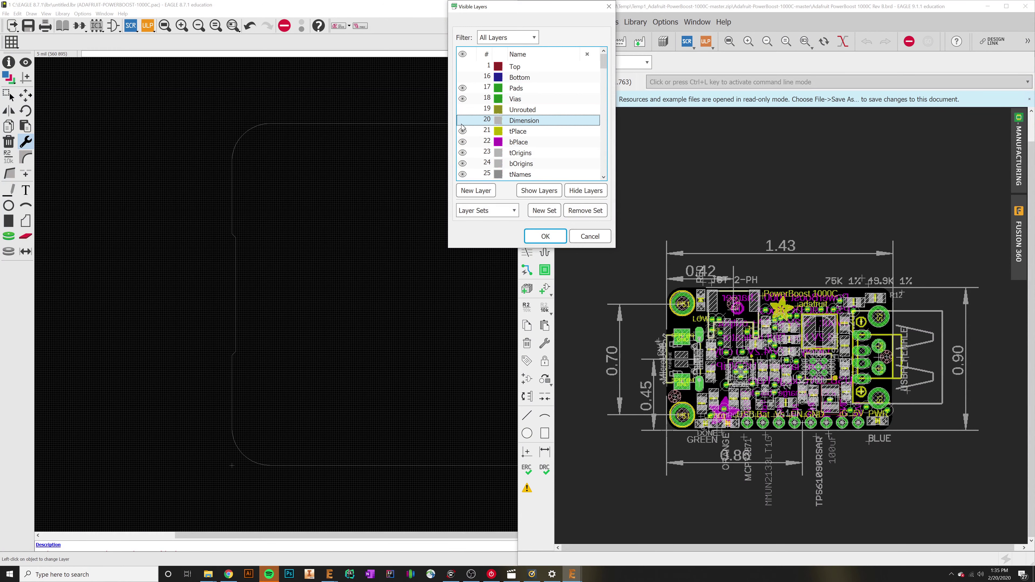
click(462, 131)
click(462, 142)
click(462, 153)
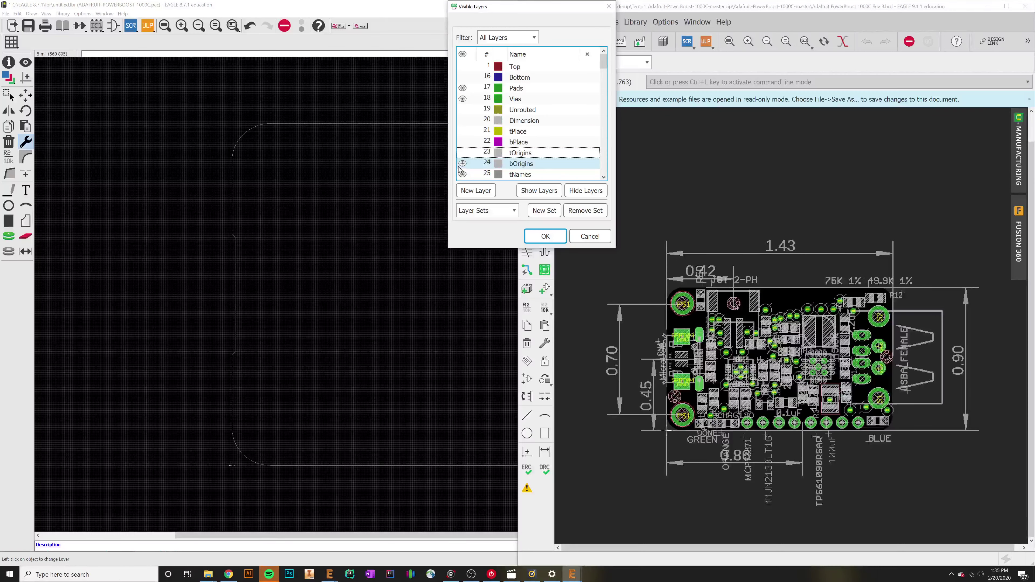
click(462, 163)
scroll(462, 163, down, 8)
scroll(468, 100, up, 5)
- Hide all board layers except 17 Pads and 20 Dimension
click(584, 190)
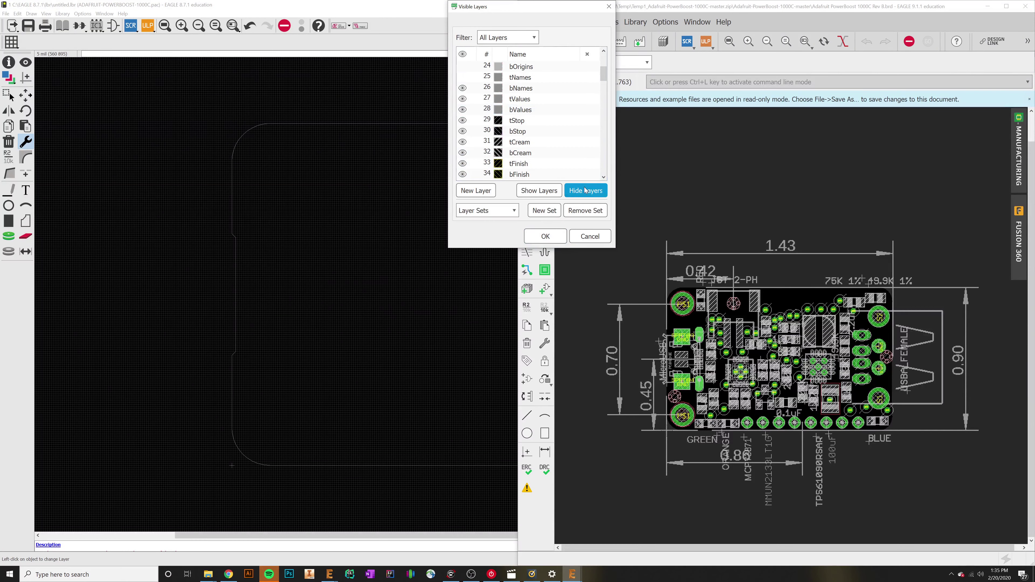
scroll(510, 122, up, 3)
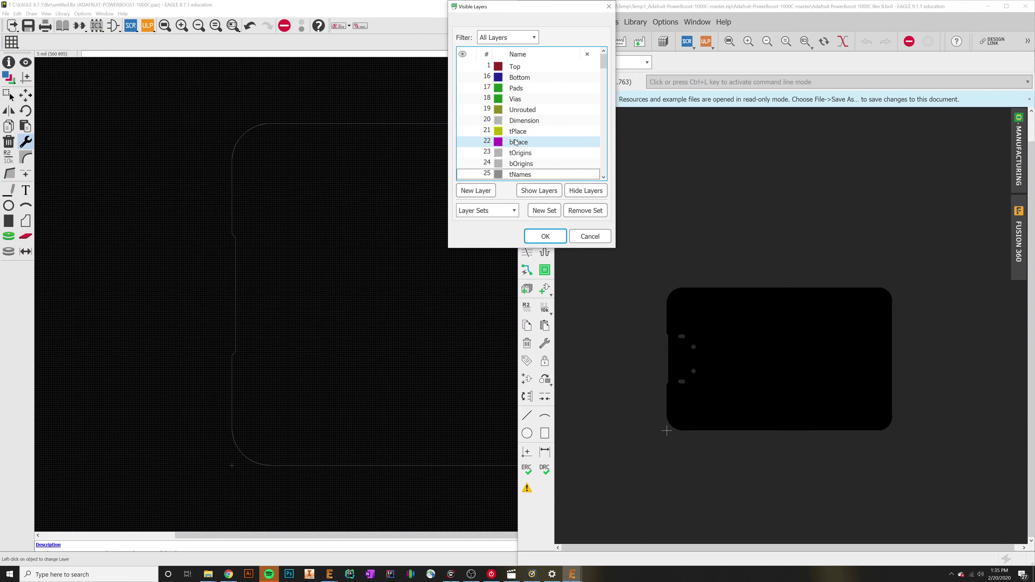
click(468, 89)
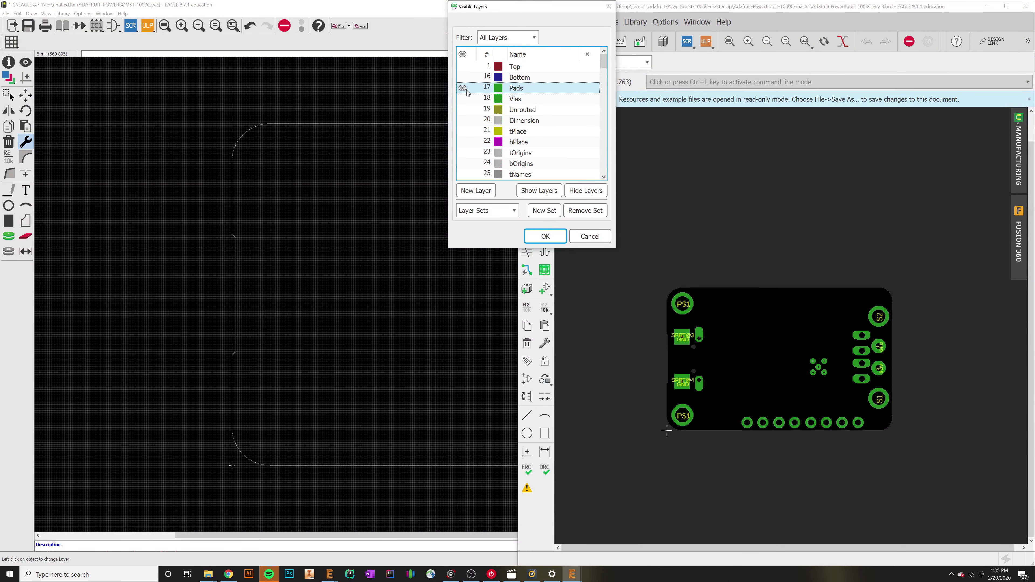
click(462, 121)
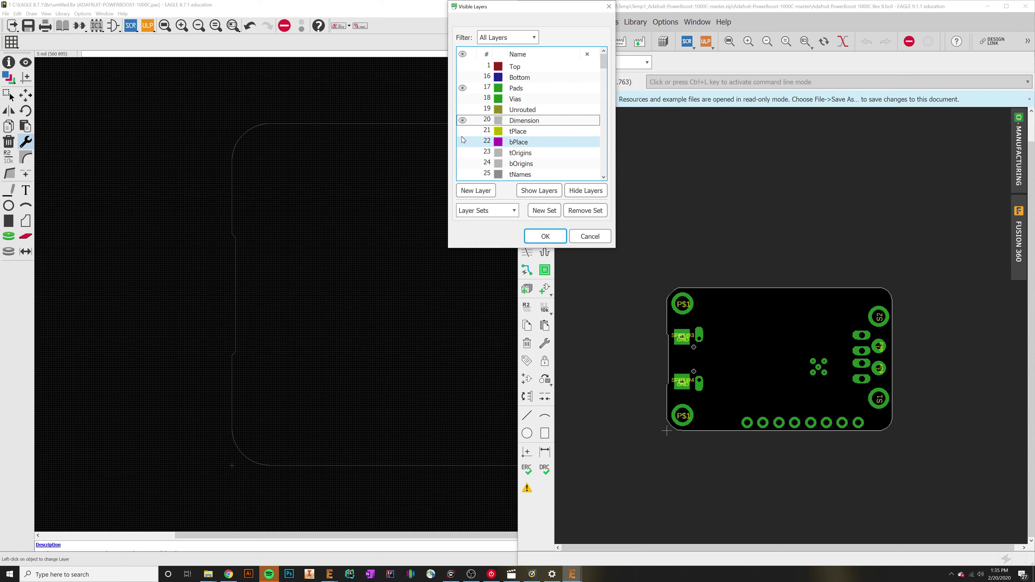
click(463, 153)
click(462, 153)
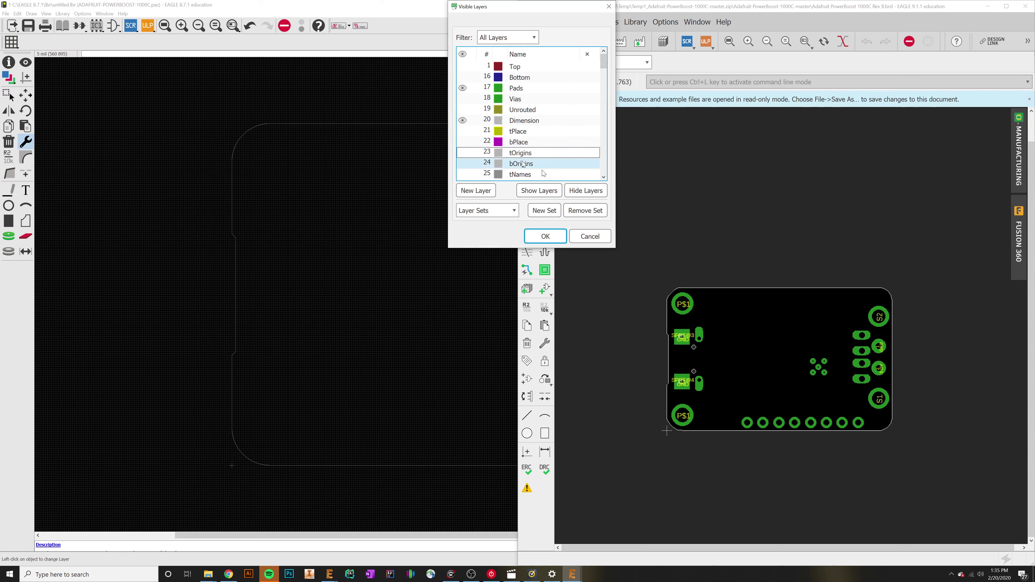
click(545, 237)
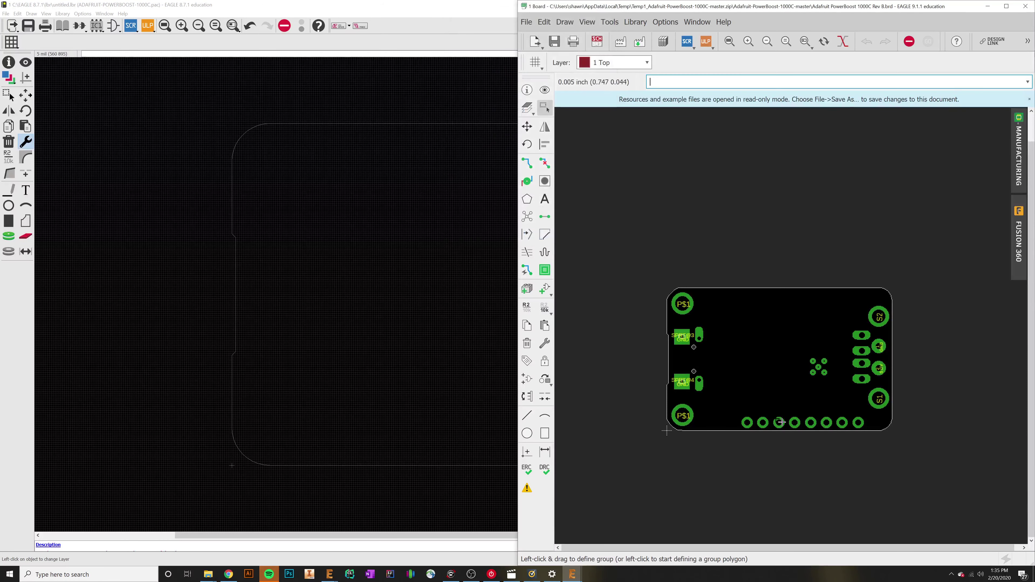
- Start the Dimension tool and try an aligned dimension from the lower-left mounting hole while examining the header pads along the board's lower edge
scroll(753, 436, up, 3)
scroll(754, 436, up, 5)
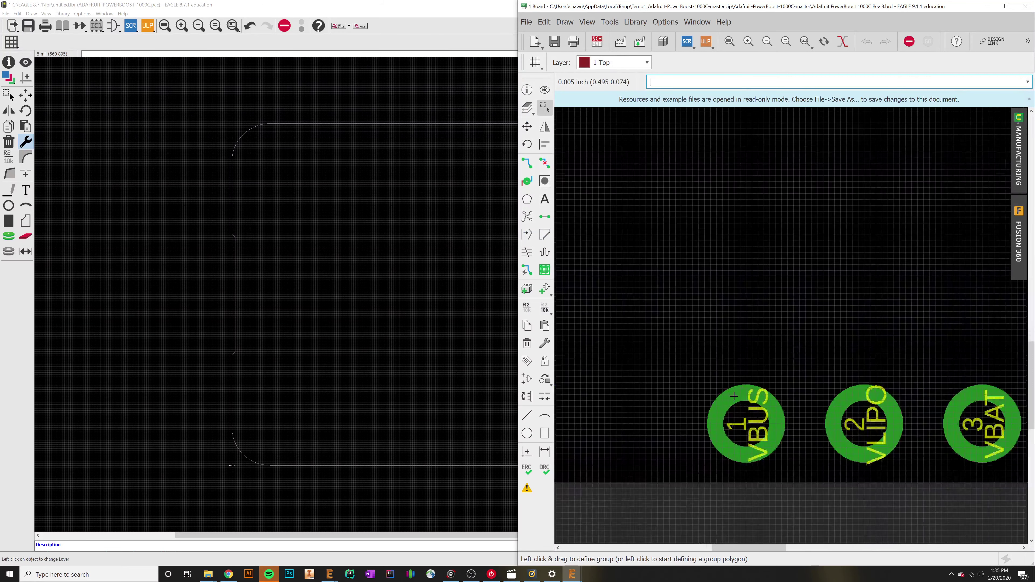
scroll(753, 436, down, 2)
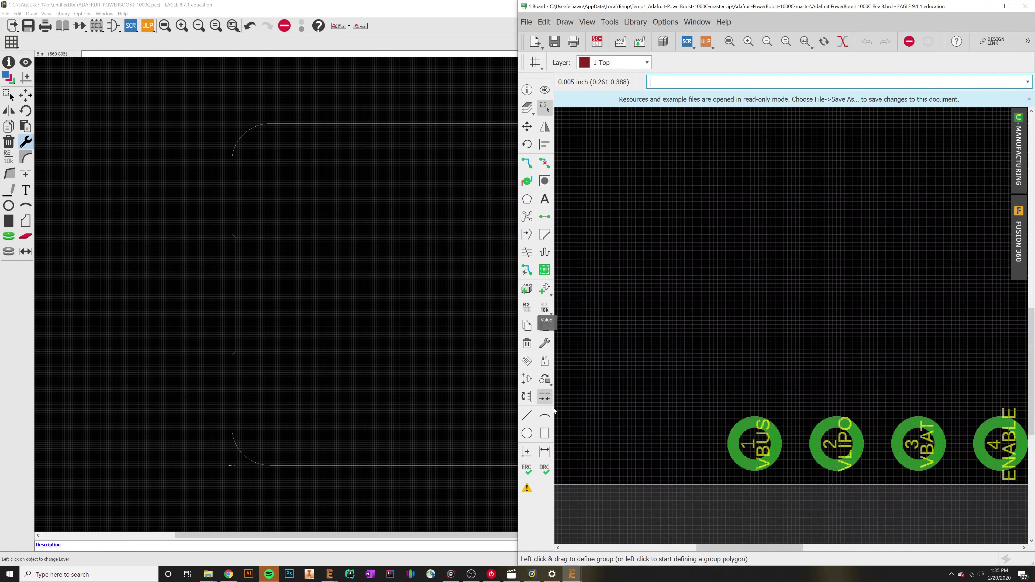
click(548, 460)
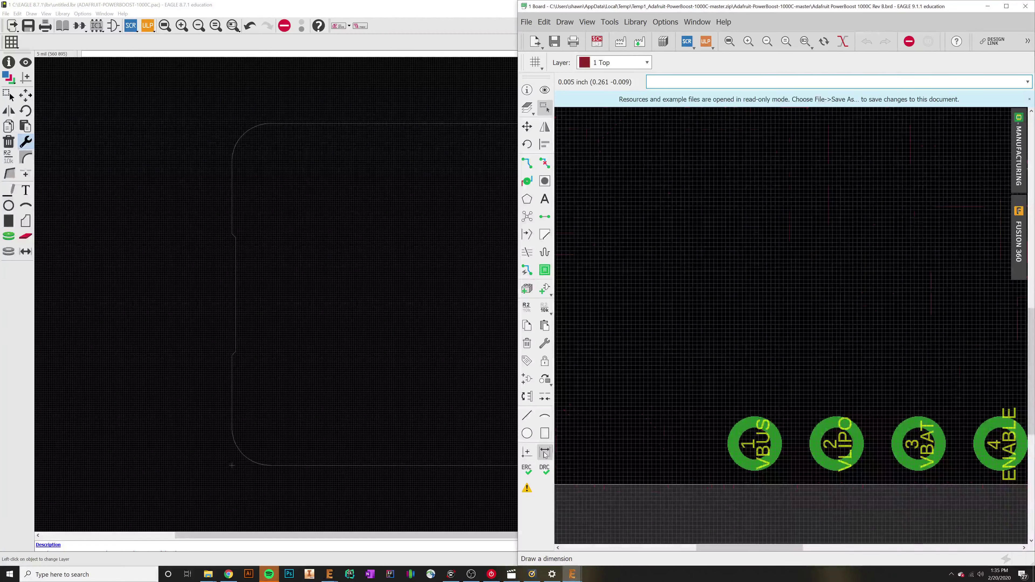
scroll(697, 442, up, 3)
scroll(697, 441, down, 1)
scroll(697, 442, down, 6)
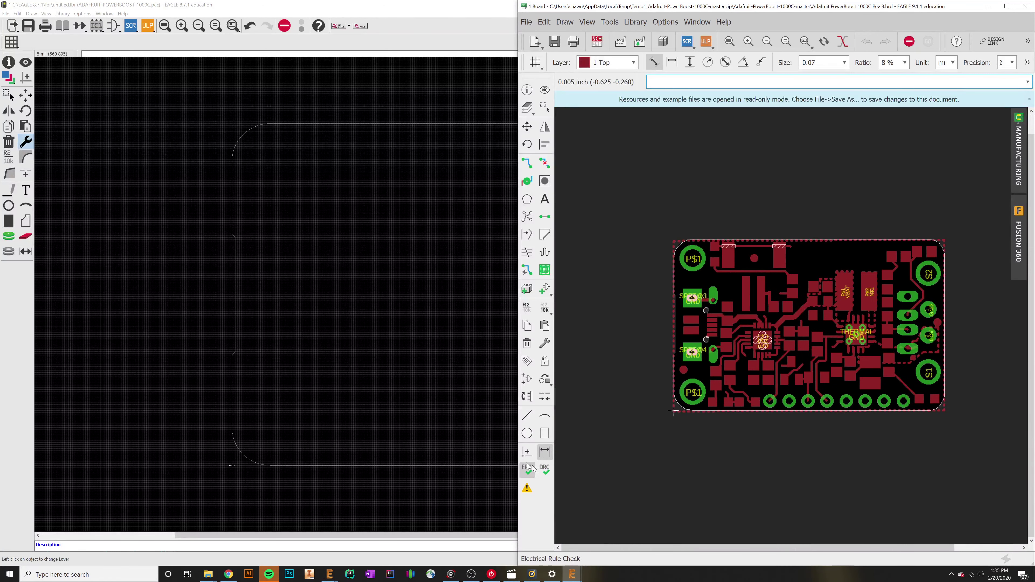
scroll(765, 398, up, 4)
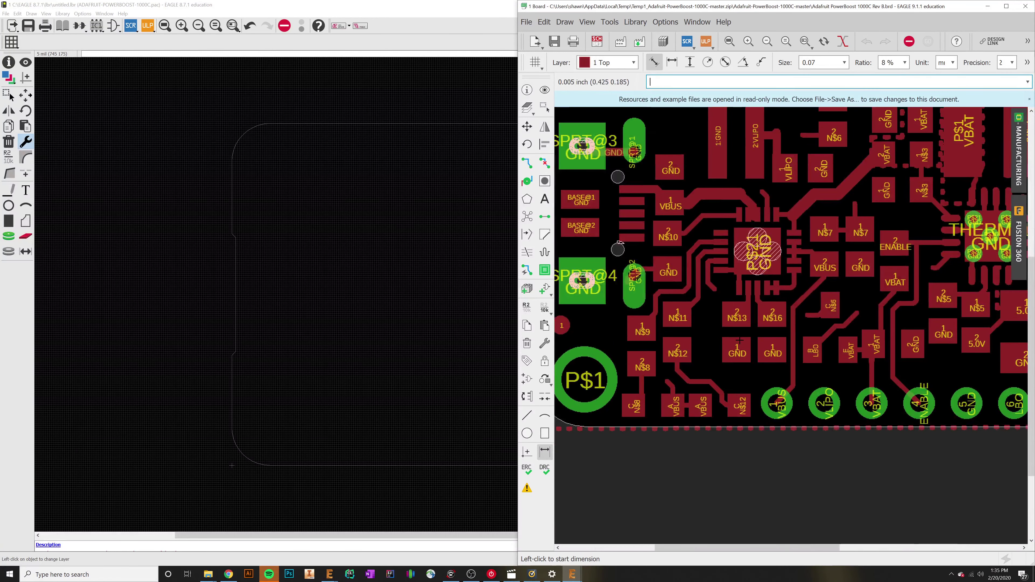
scroll(753, 395, down, 5)
scroll(765, 346, up, 5)
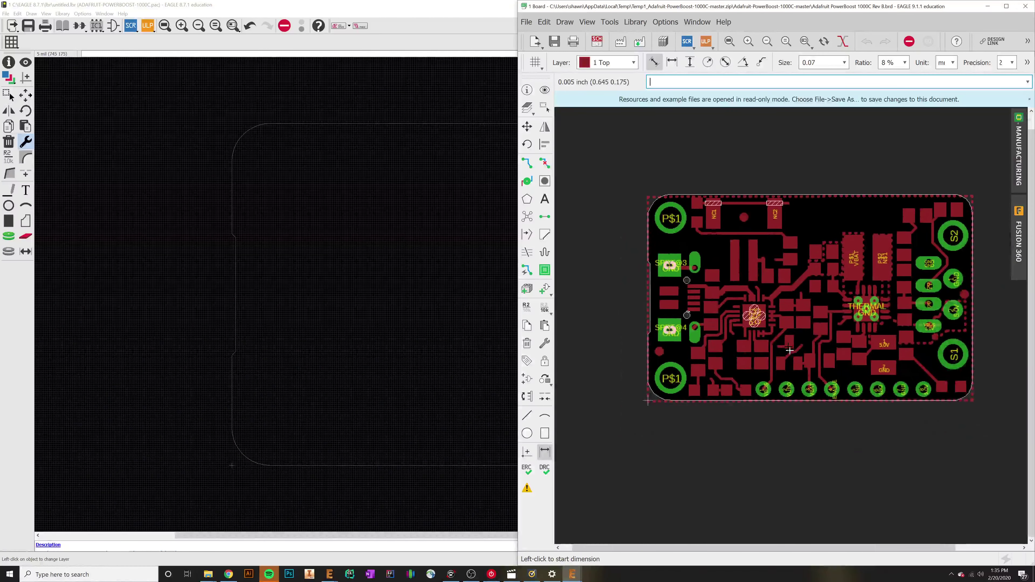
scroll(746, 323, up, 2)
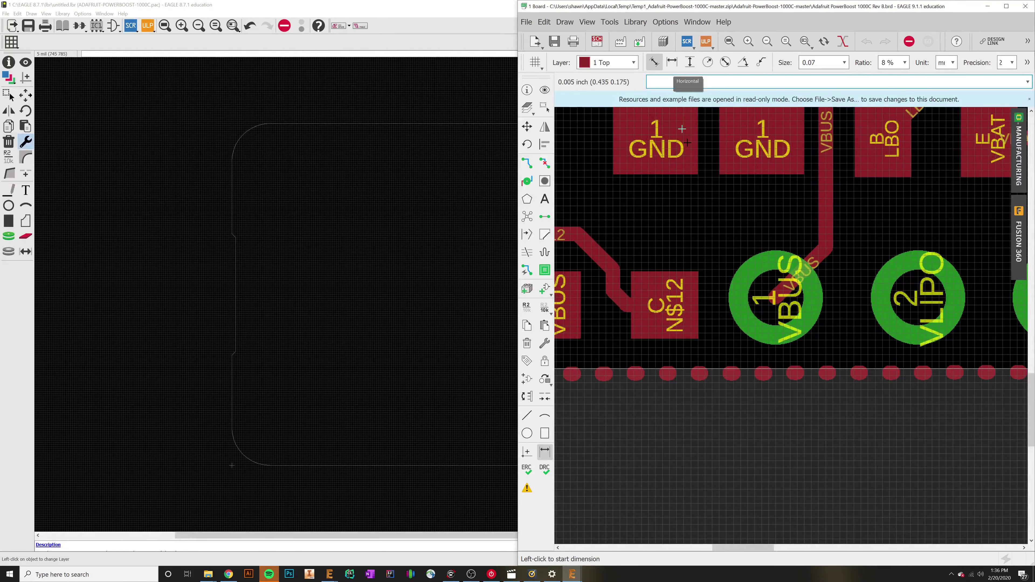
scroll(834, 177, down, 3)
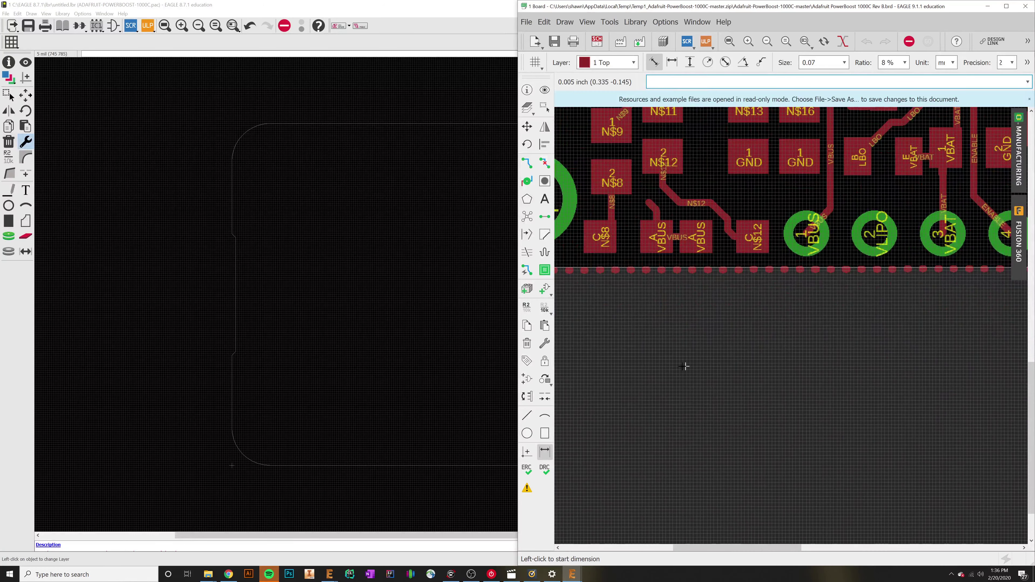
scroll(807, 432, down, 3)
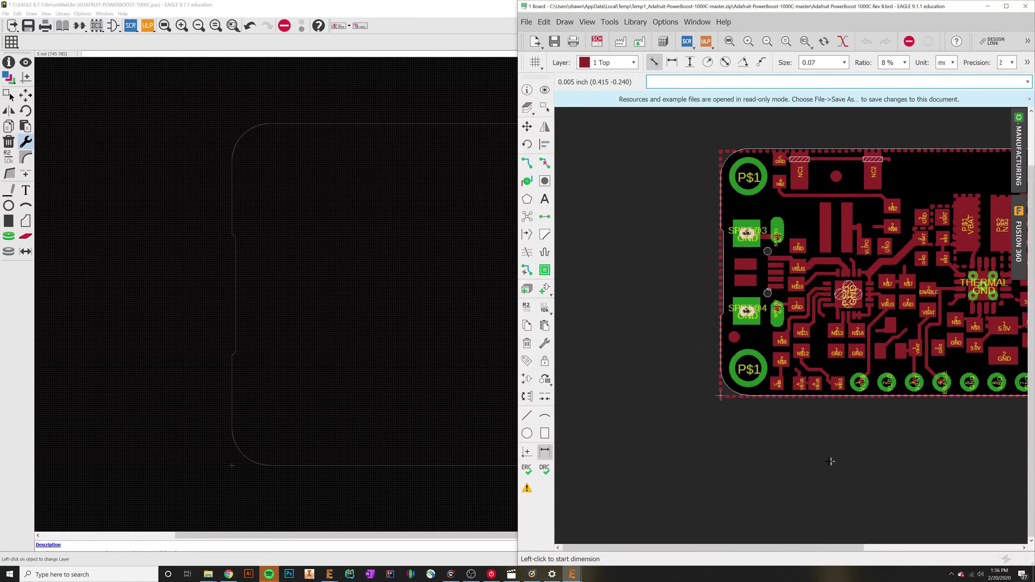
middle_drag(774, 383, 664, 364)
click(641, 353)
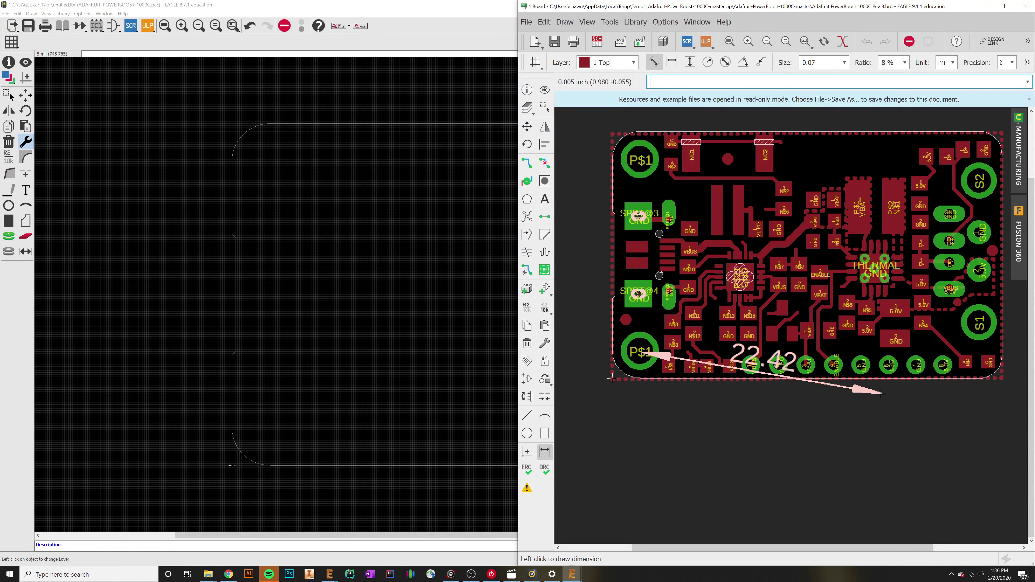
key(Escape)
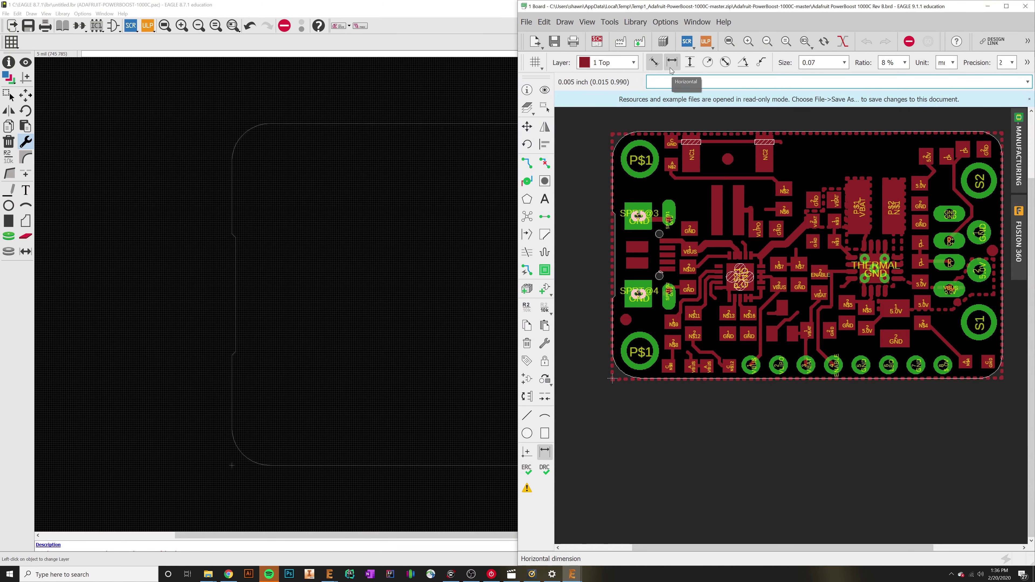
- Measure the horizontal distance from the centre of the VBUS pad to the board's lower-left corner with a horizontal dimension
scroll(760, 344, up, 10)
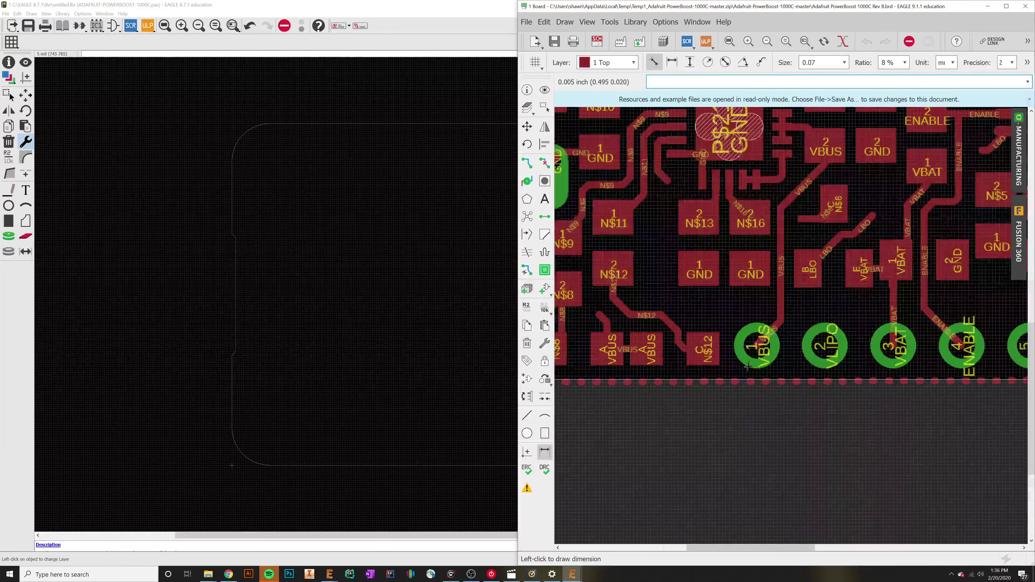
scroll(765, 346, down, 10)
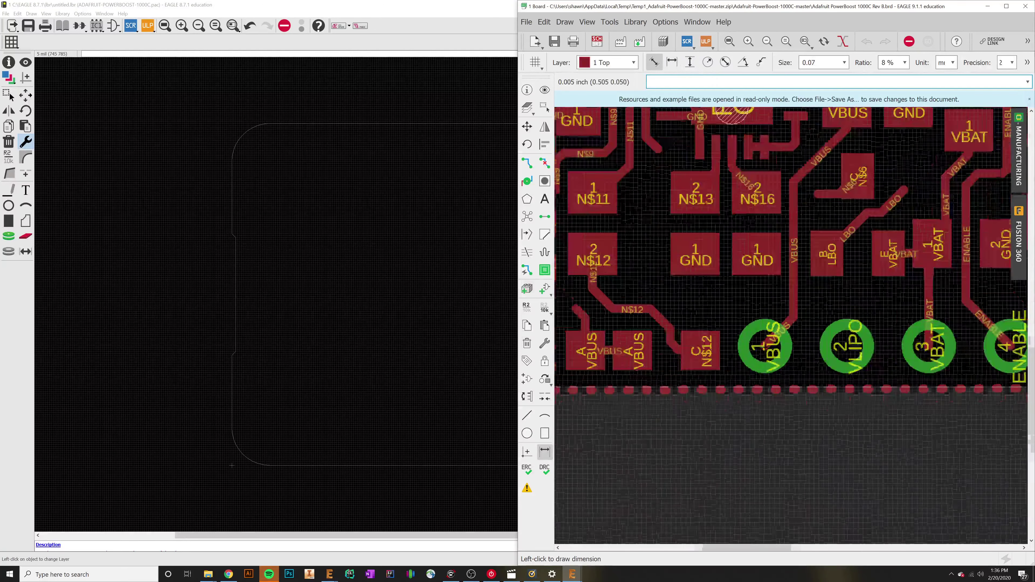
middle_drag(677, 423, 713, 375)
scroll(689, 370, up, 4)
scroll(725, 386, up, 4)
scroll(741, 411, down, 10)
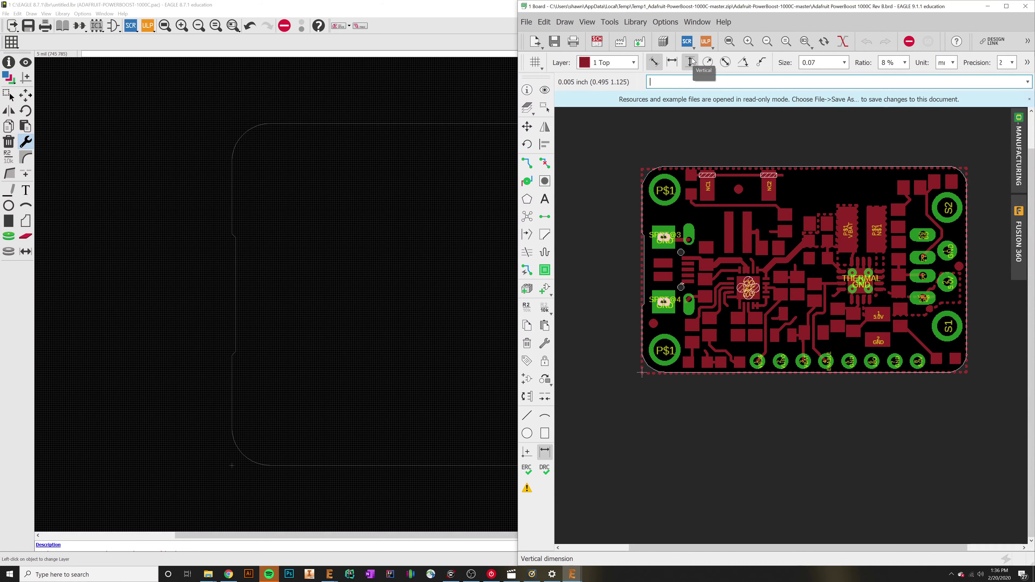
click(676, 62)
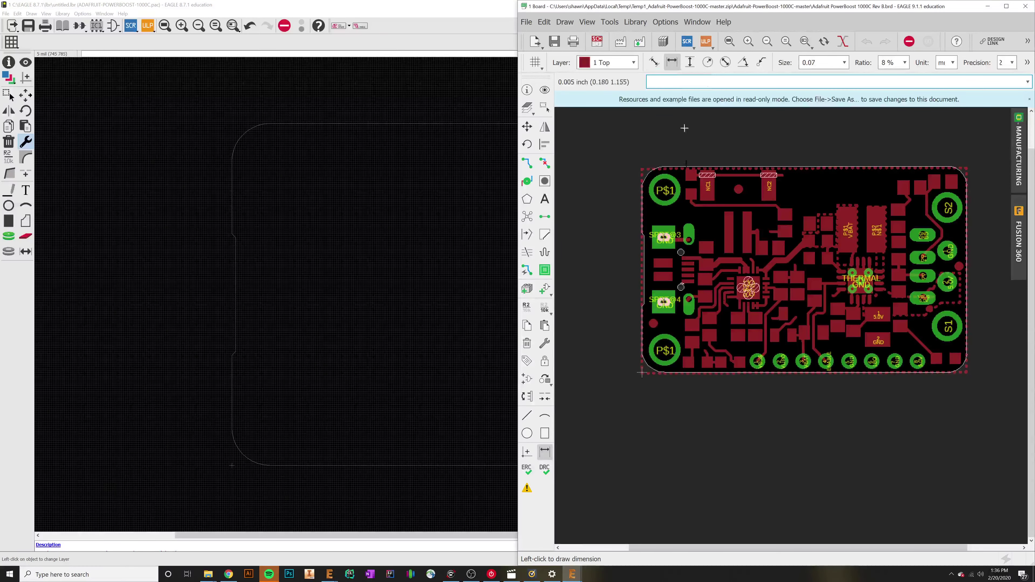
scroll(774, 380, up, 5)
scroll(785, 336, up, 3)
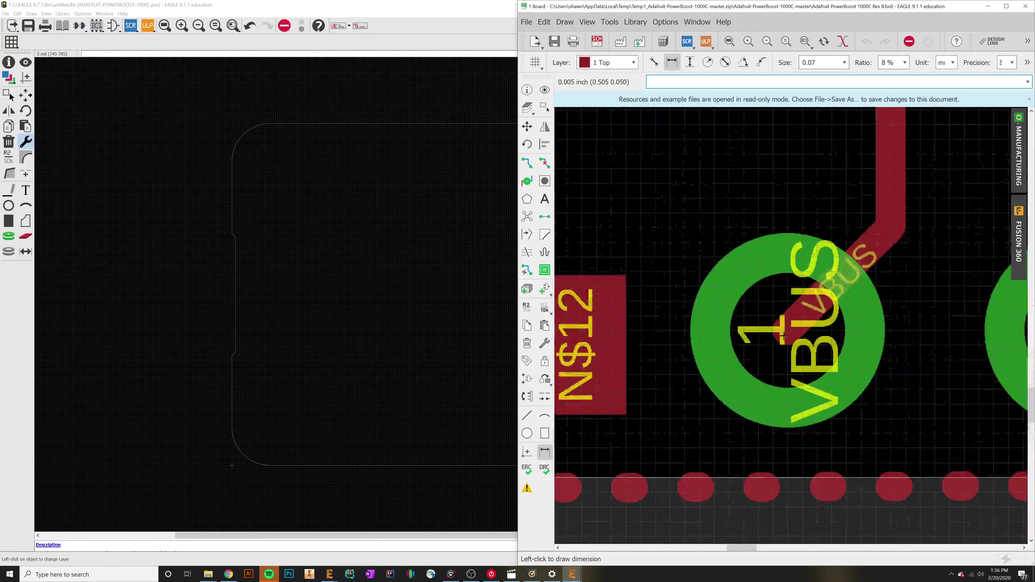
click(783, 337)
scroll(691, 395, down, 5)
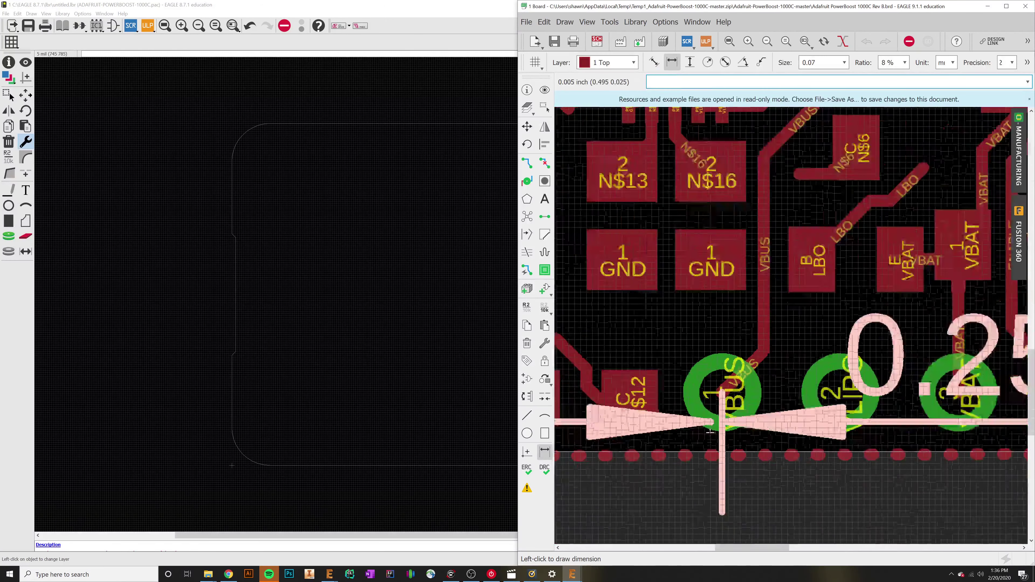
scroll(670, 411, up, 1)
scroll(671, 411, up, 6)
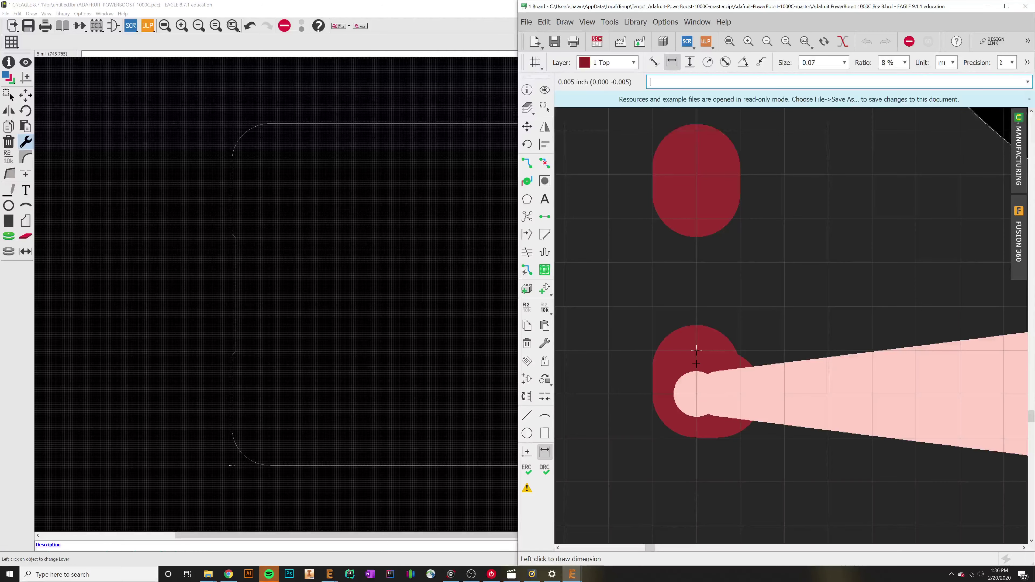
scroll(696, 349, down, 8)
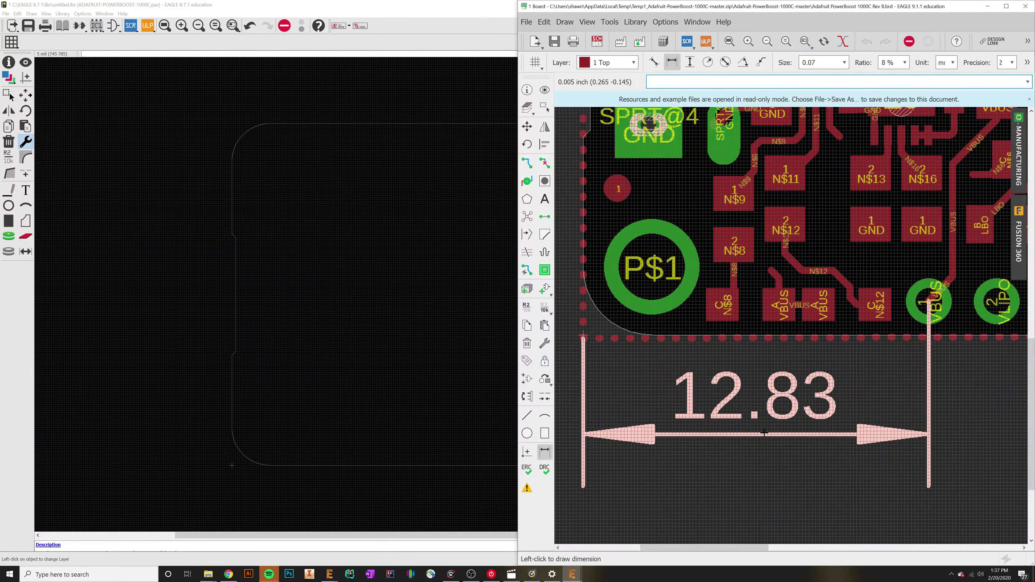
key(Escape)
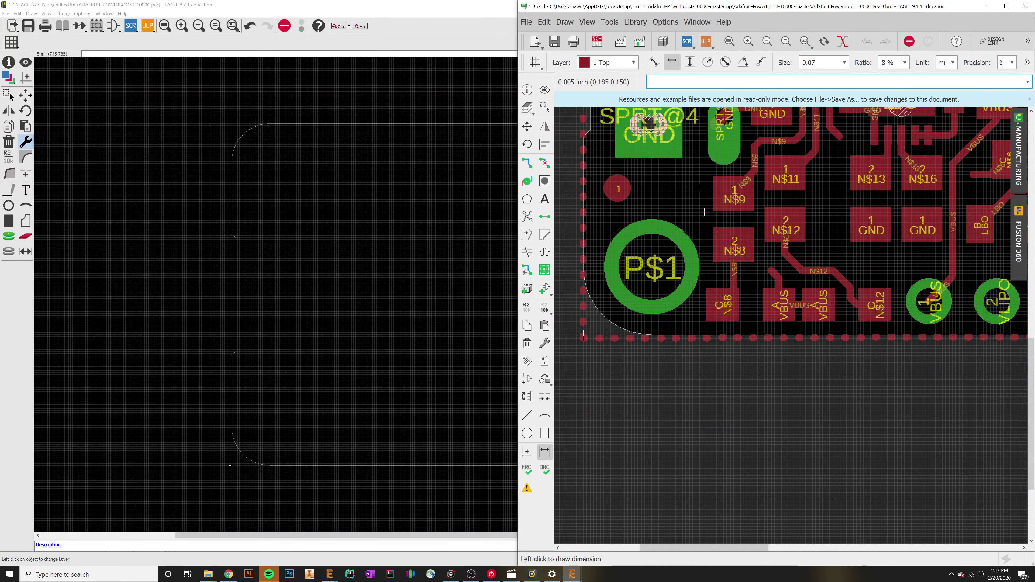
- Measure the vertical distance from the centre of the VBUS pad to the board's lower-left corner with a vertical dimension
click(688, 62)
scroll(894, 278, up, 8)
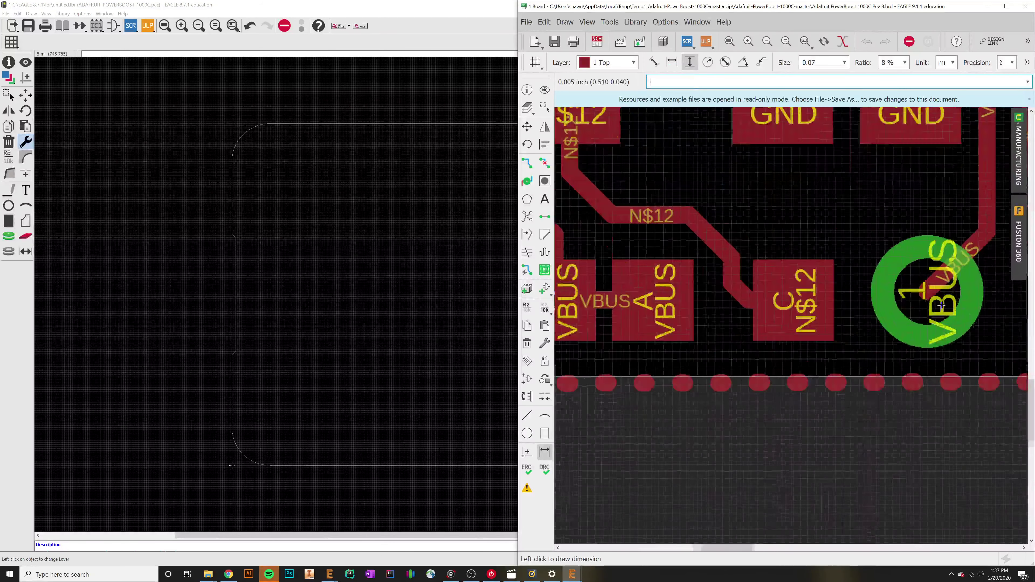
click(894, 277)
scroll(887, 416, down, 10)
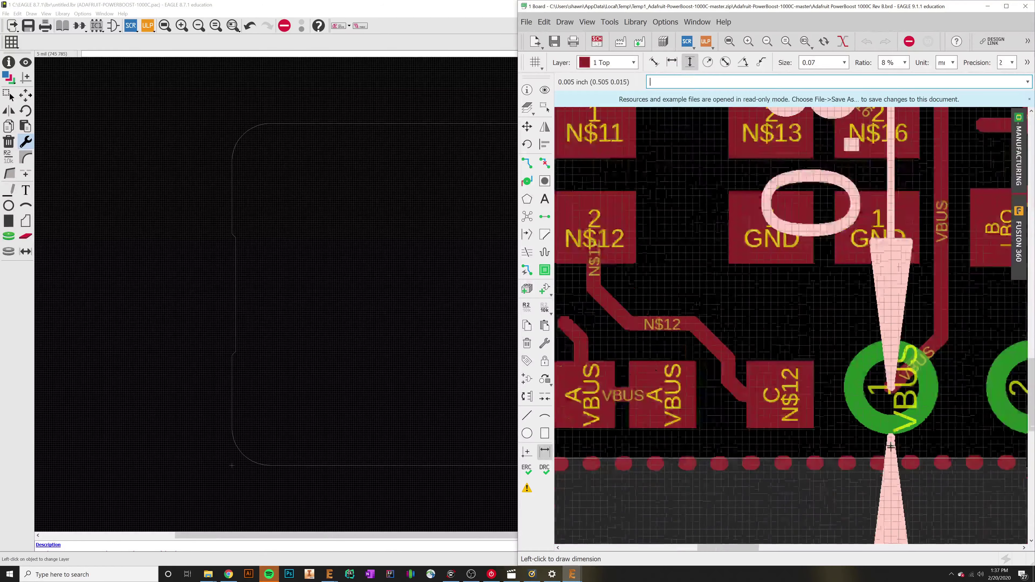
middle_drag(760, 480, 956, 461)
middle_drag(711, 424, 906, 426)
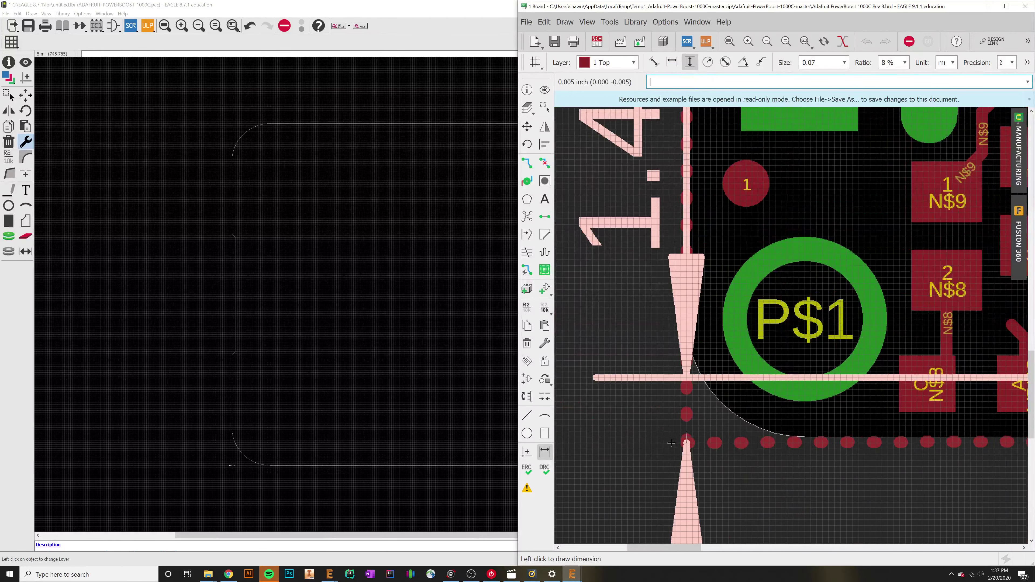
scroll(689, 441, up, 11)
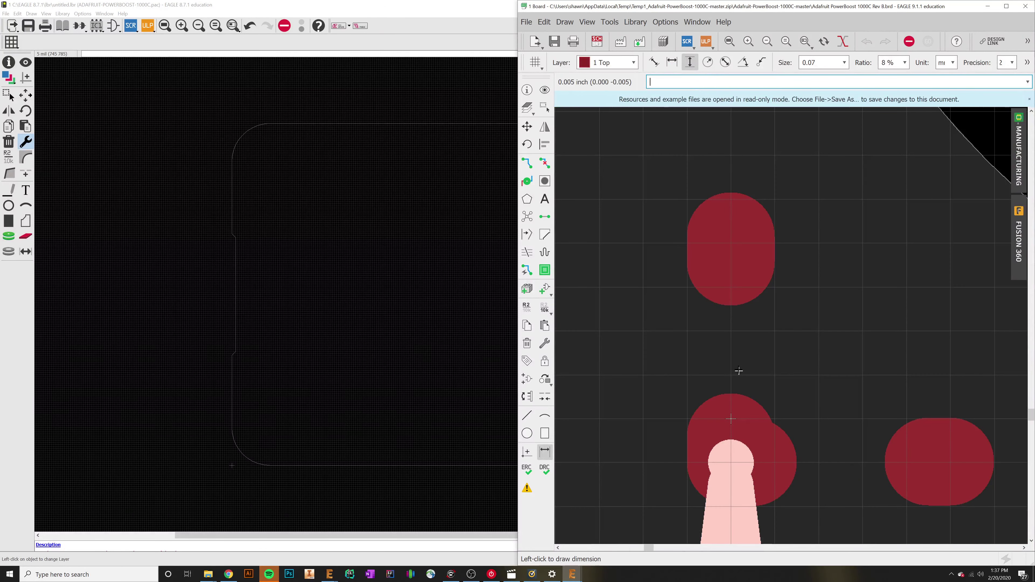
scroll(754, 423, down, 2)
scroll(754, 422, down, 5)
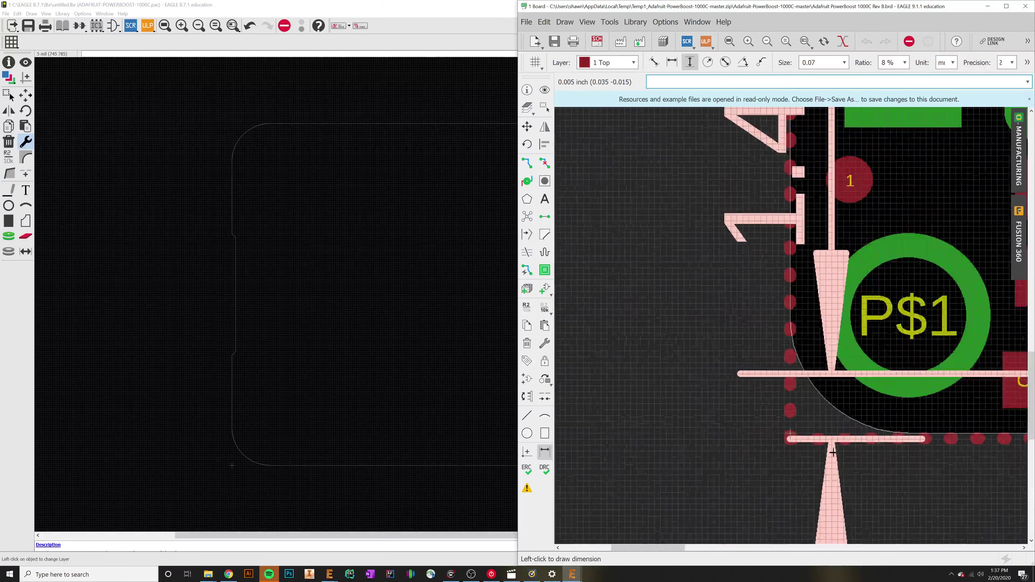
middle_drag(735, 426, 739, 426)
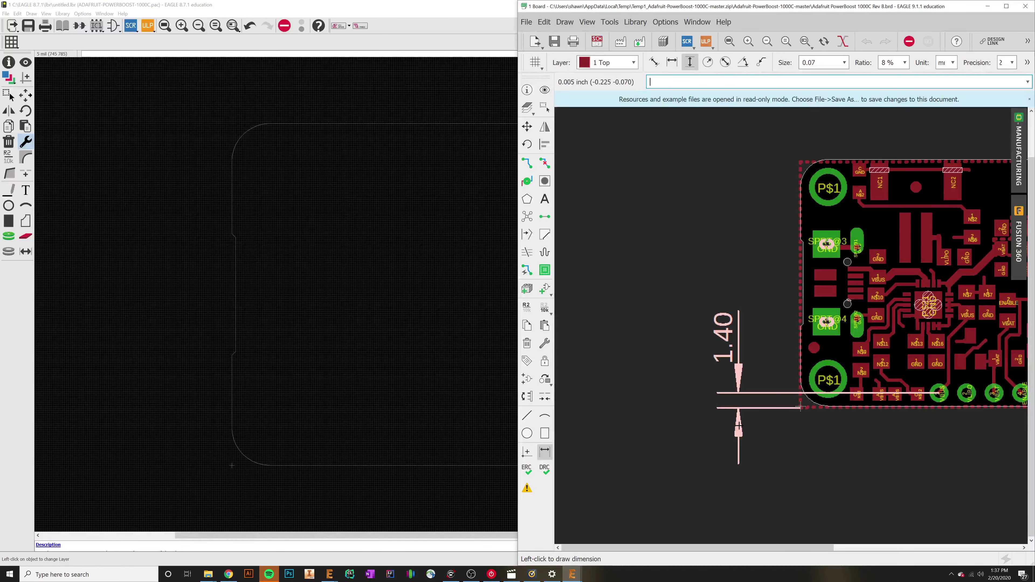
key(Escape)
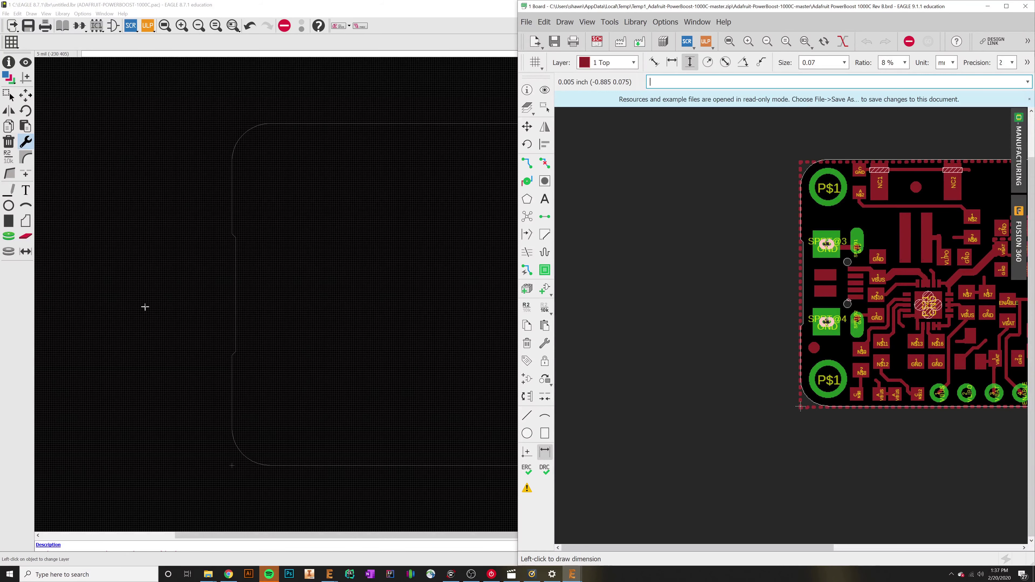
- Switch to the ADAFRUIT-POWERBOOST-1000C package in EAGLE 8.7.1 and place a square through-hole pad with a 39.37008 mil drill left of the outline
click(341, 9)
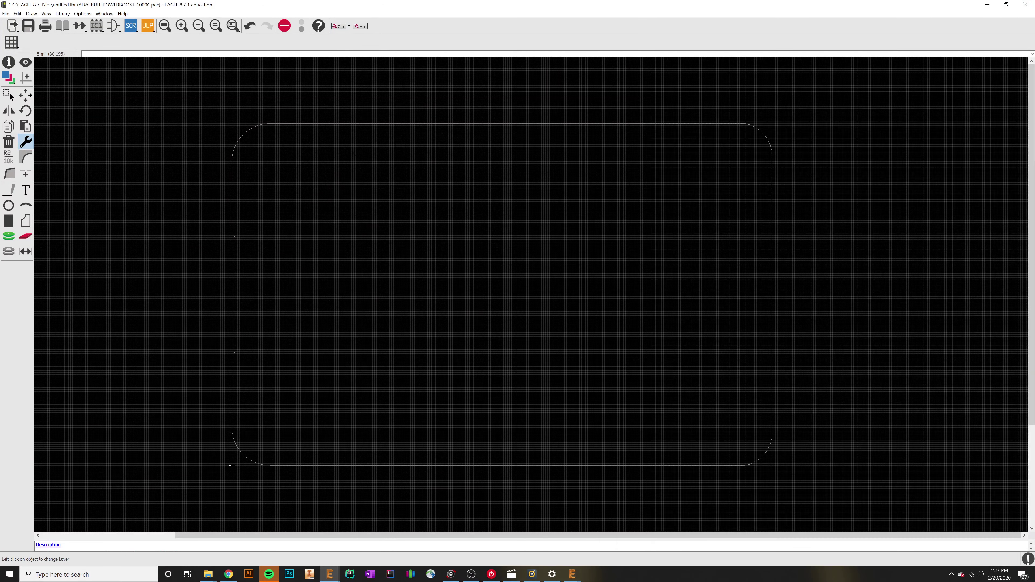
middle_drag(243, 391, 404, 379)
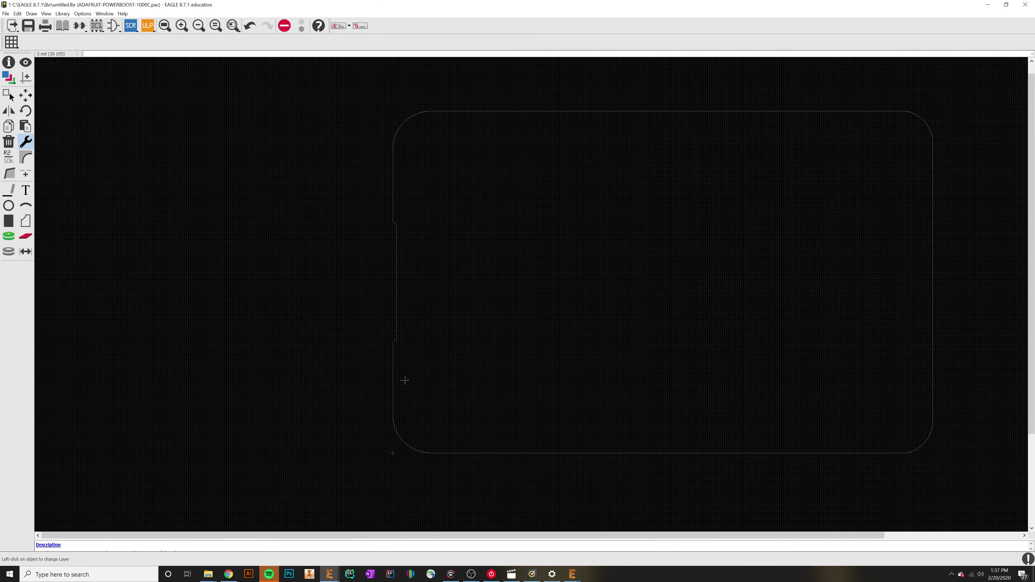
click(9, 237)
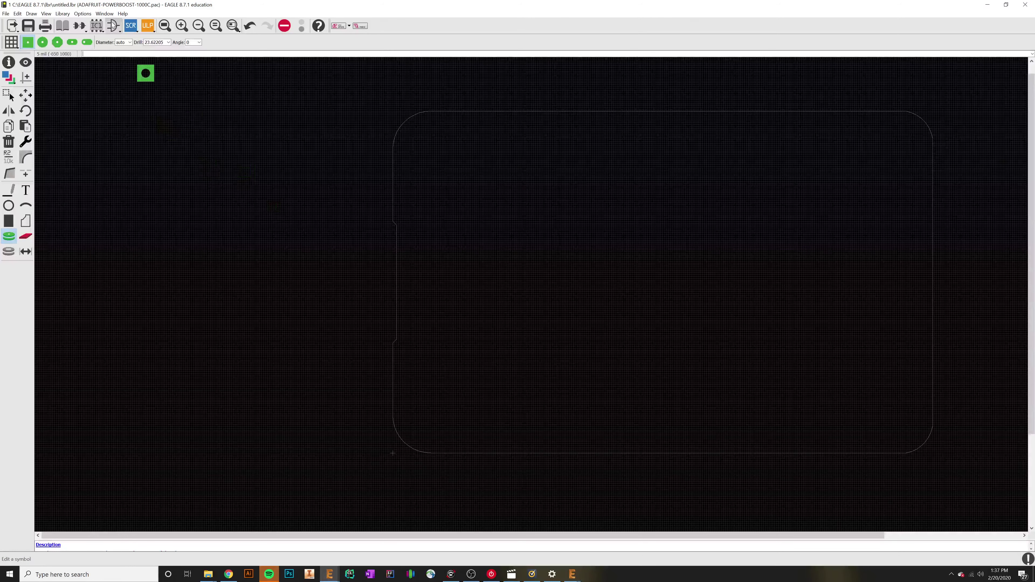
click(168, 43)
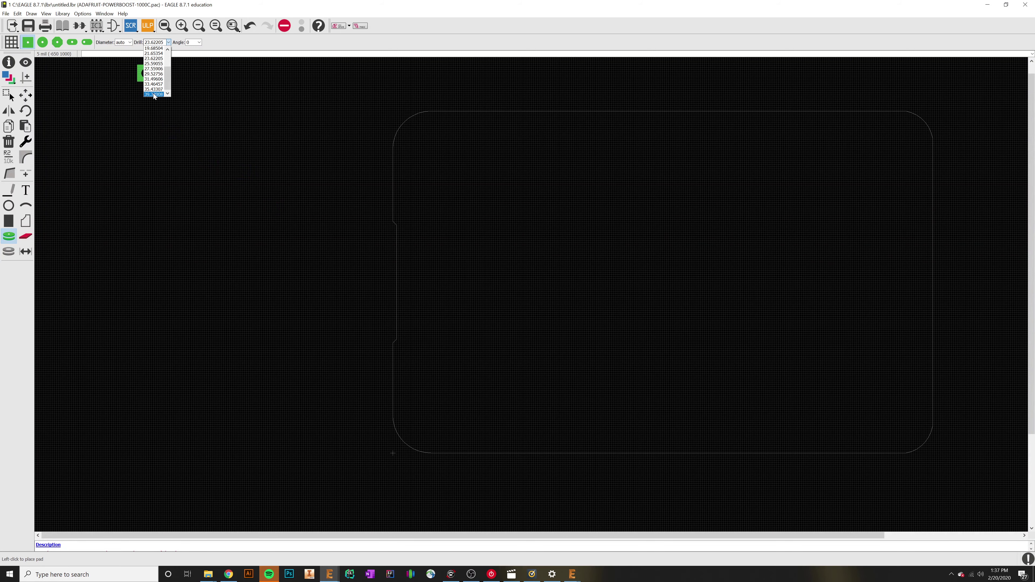
click(154, 95)
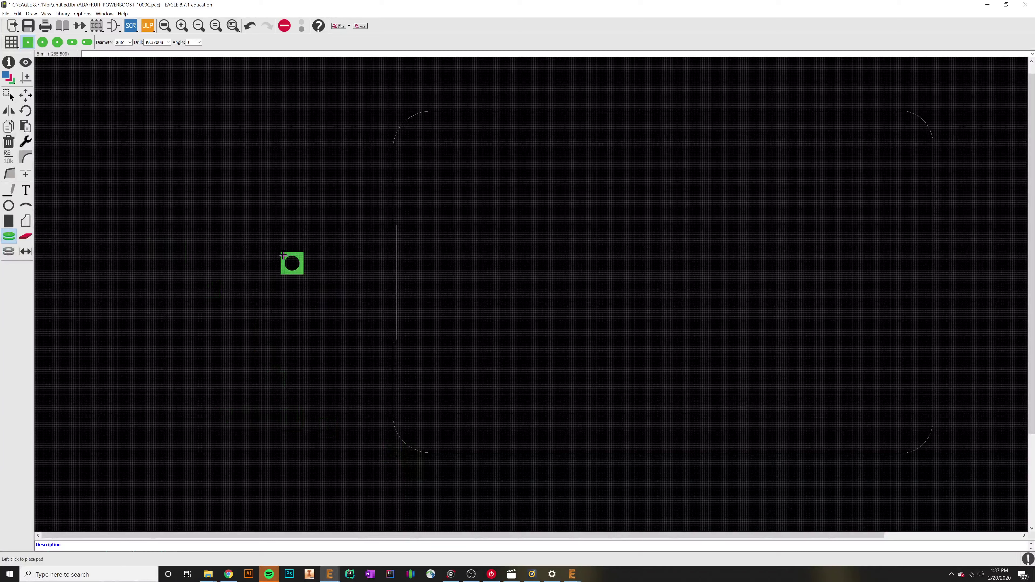
click(313, 248)
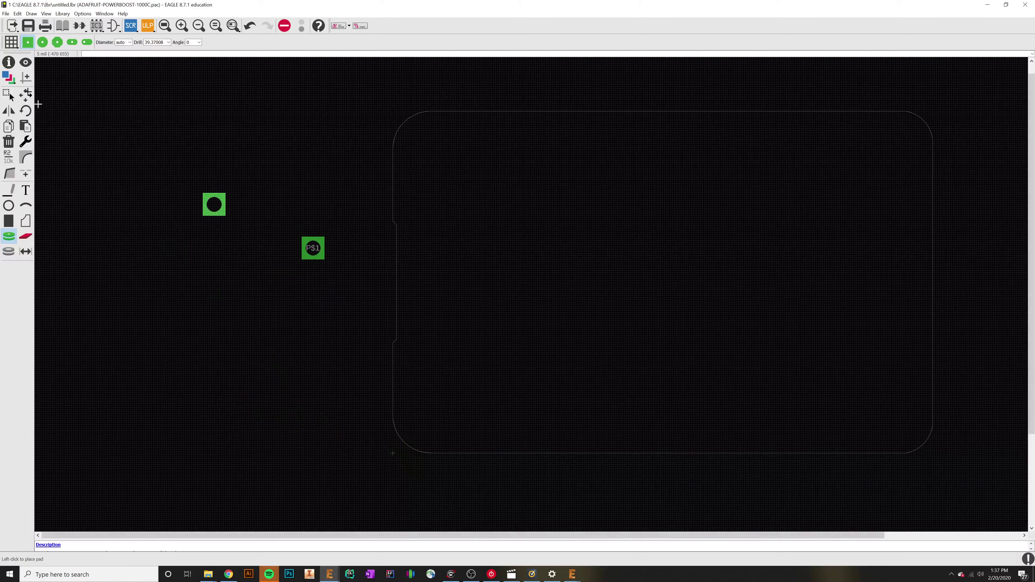
click(9, 63)
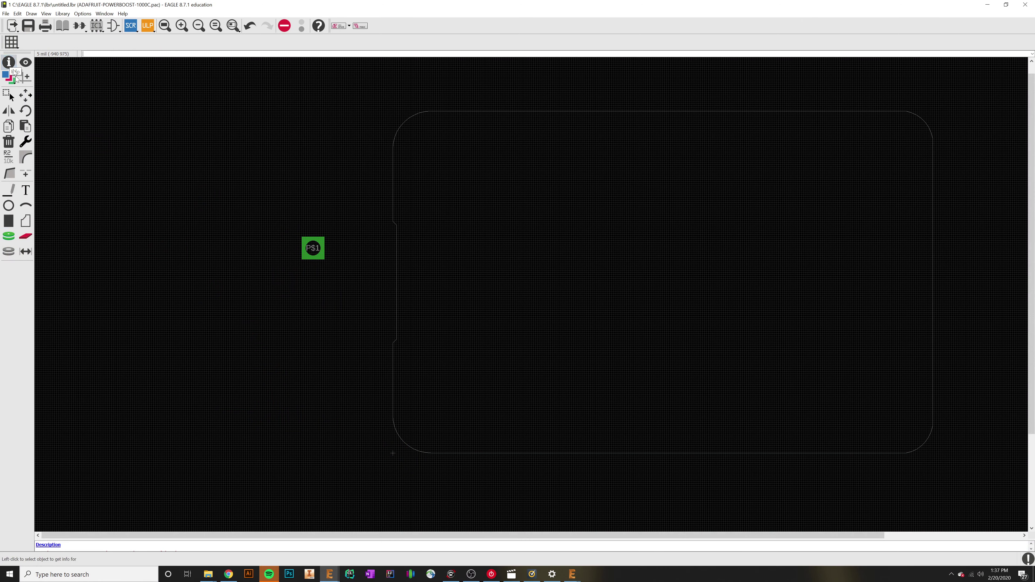
click(312, 248)
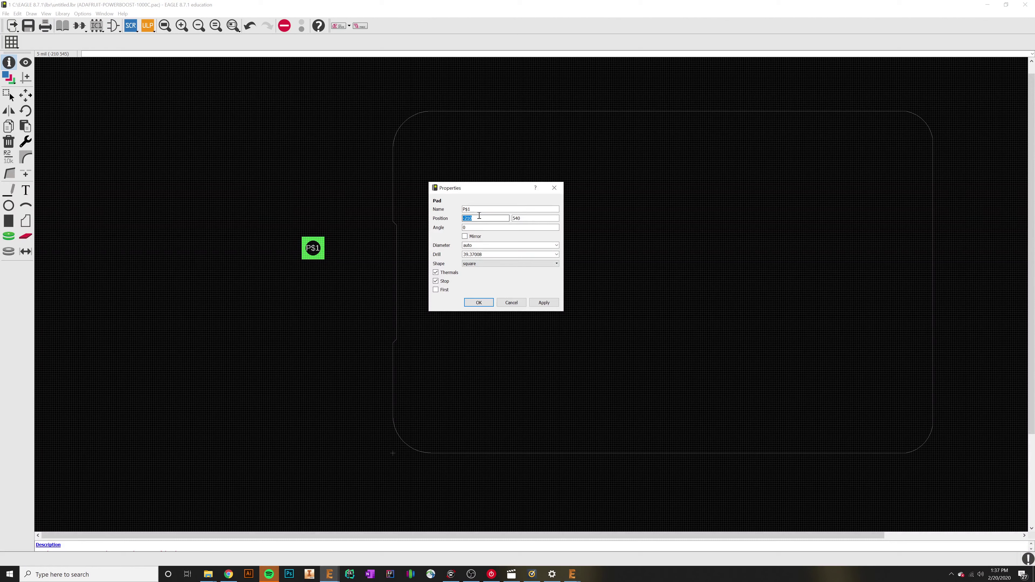
click(554, 187)
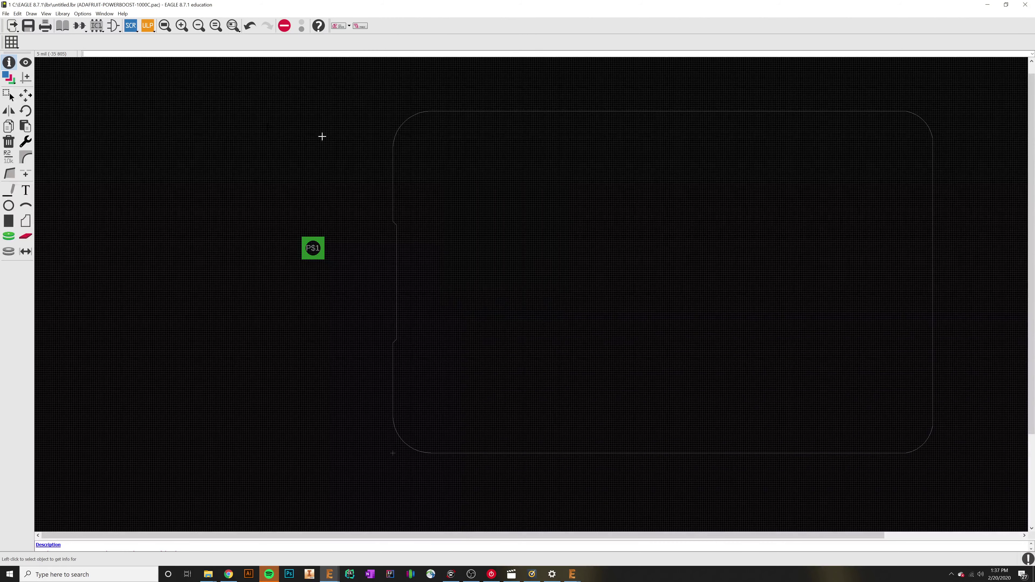
- Change the package editor's grid unit to mm, keeping the spacing equivalent at 0.127 mm
click(16, 43)
click(89, 44)
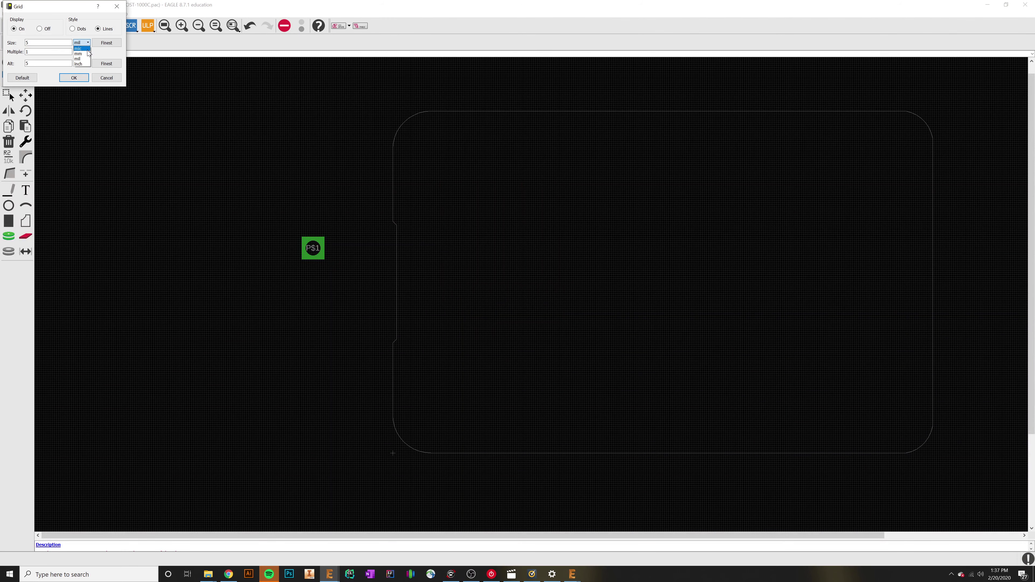
click(82, 55)
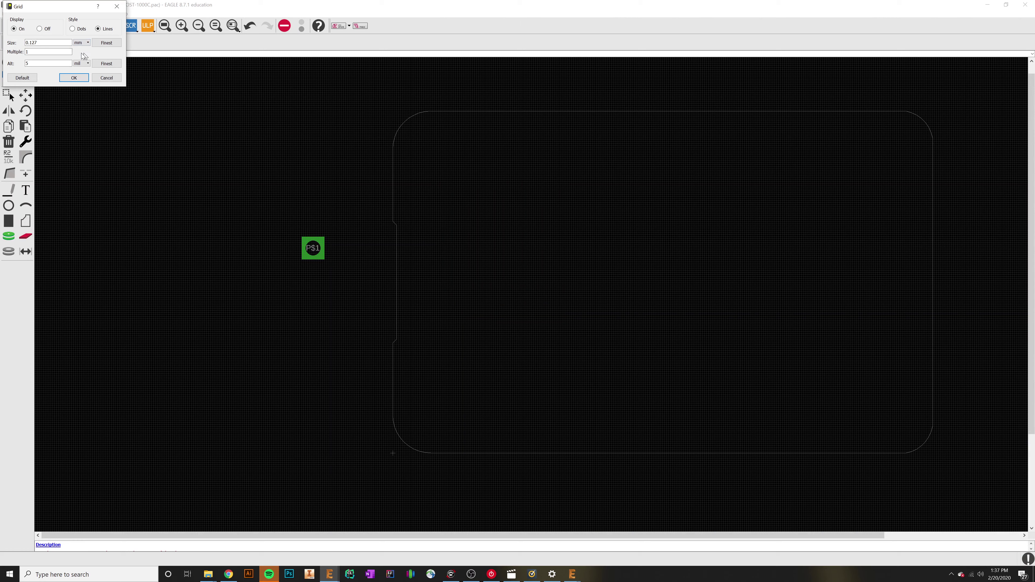
click(73, 78)
- Move pad P$1 to an X position of 12.83 mm and its measured Y position inside the outline's lower edge
click(322, 245)
key(Tab)
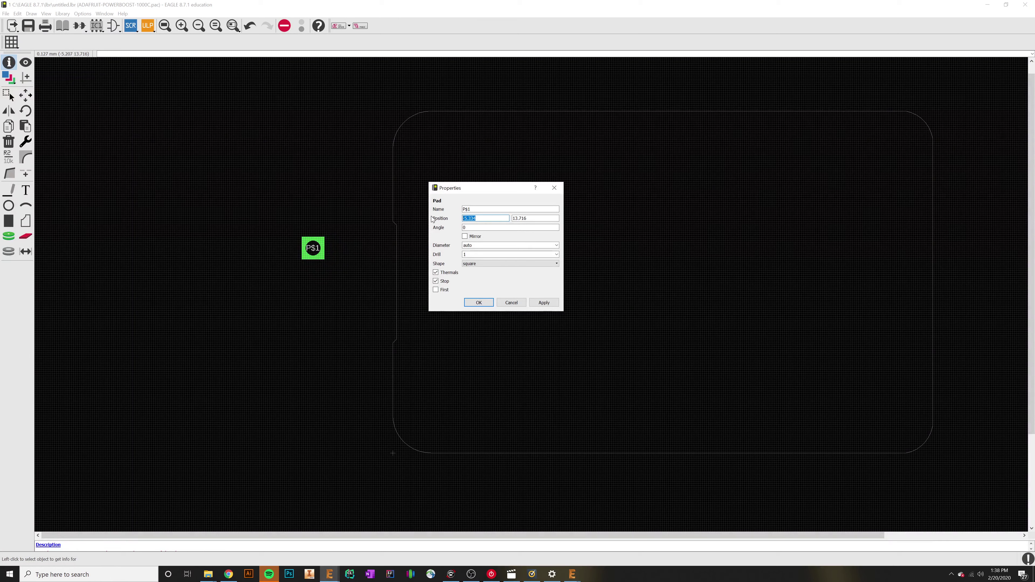
text(12.83)
key(Tab)
text(1.)
key(Return)
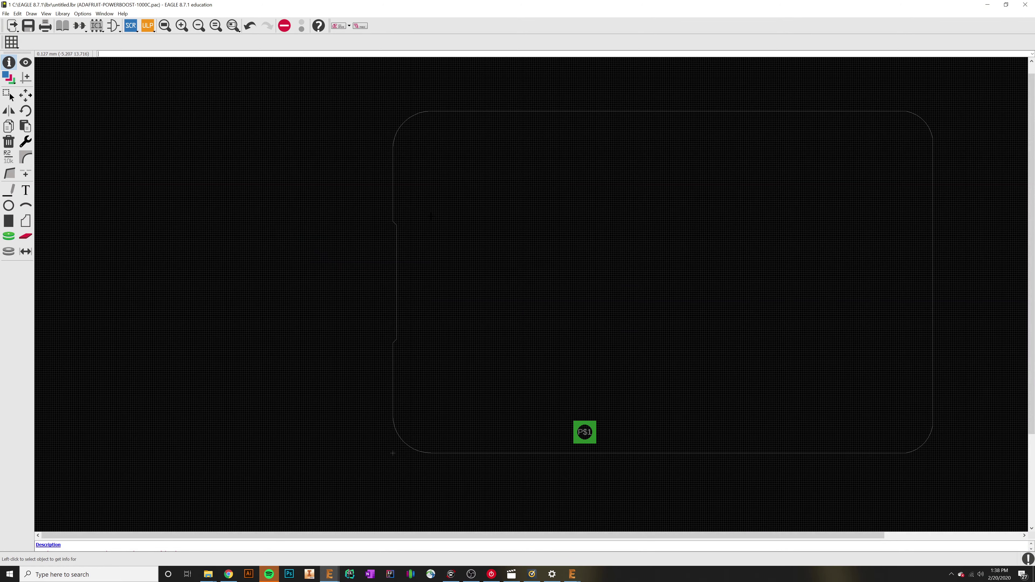
scroll(574, 442, up, 4)
scroll(568, 445, down, 3)
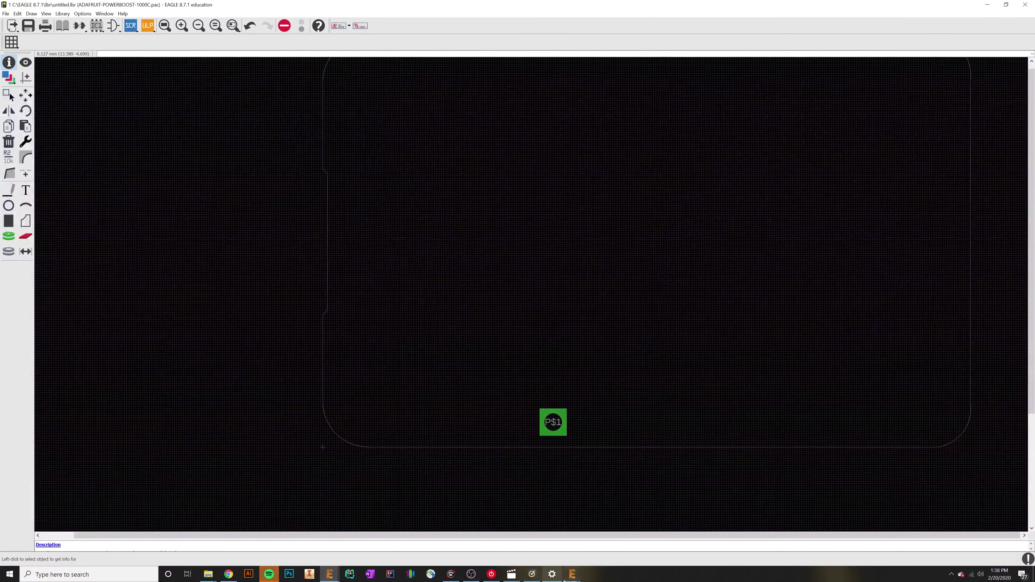
- Switch to the PowerBoost 1000C board in EAGLE 9.1.1 and make all of its layers visible
mouse_move(572, 574)
click(626, 562)
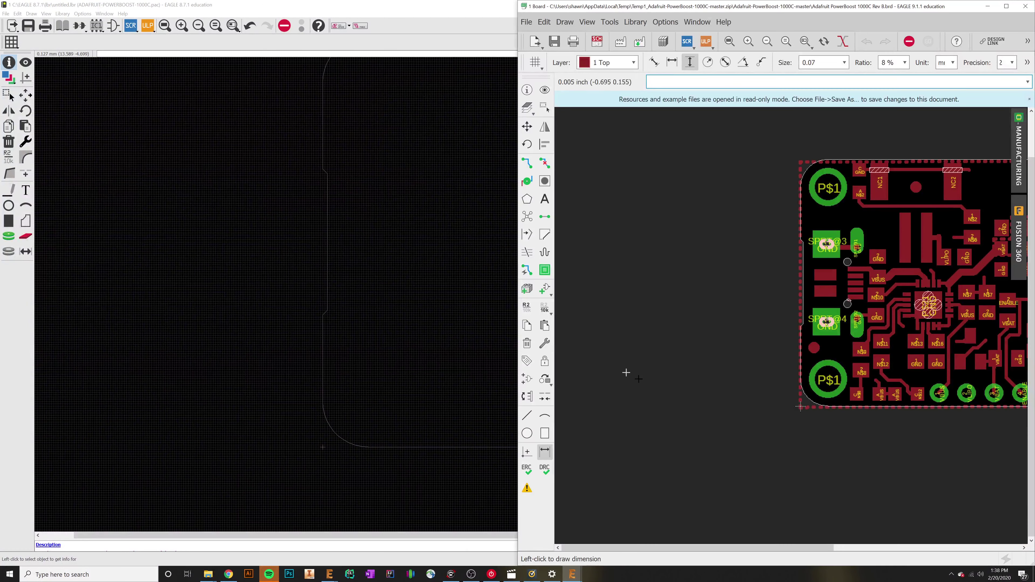
scroll(624, 370, up, 3)
scroll(567, 447, down, 2)
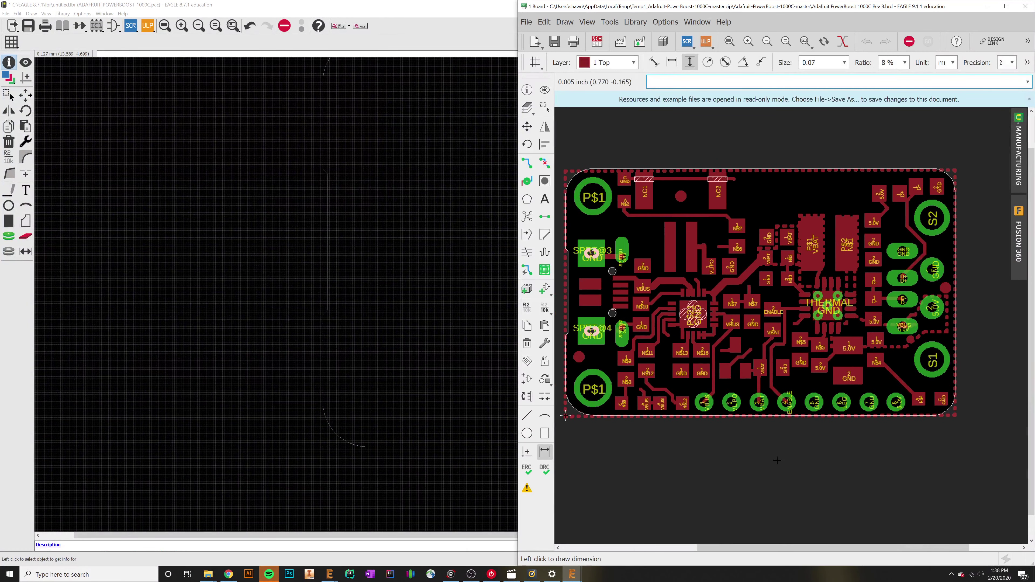
scroll(582, 431, up, 3)
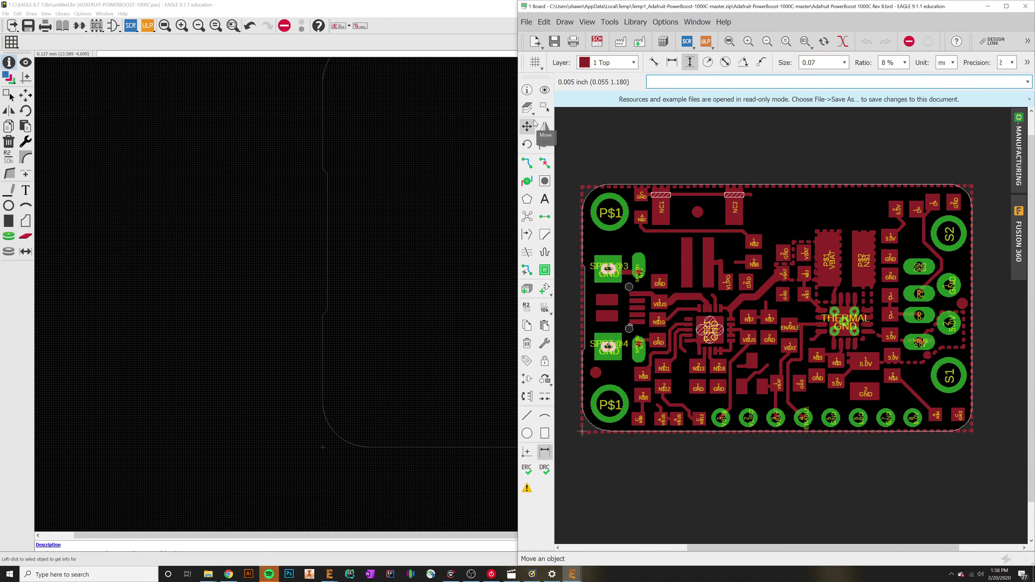
click(528, 108)
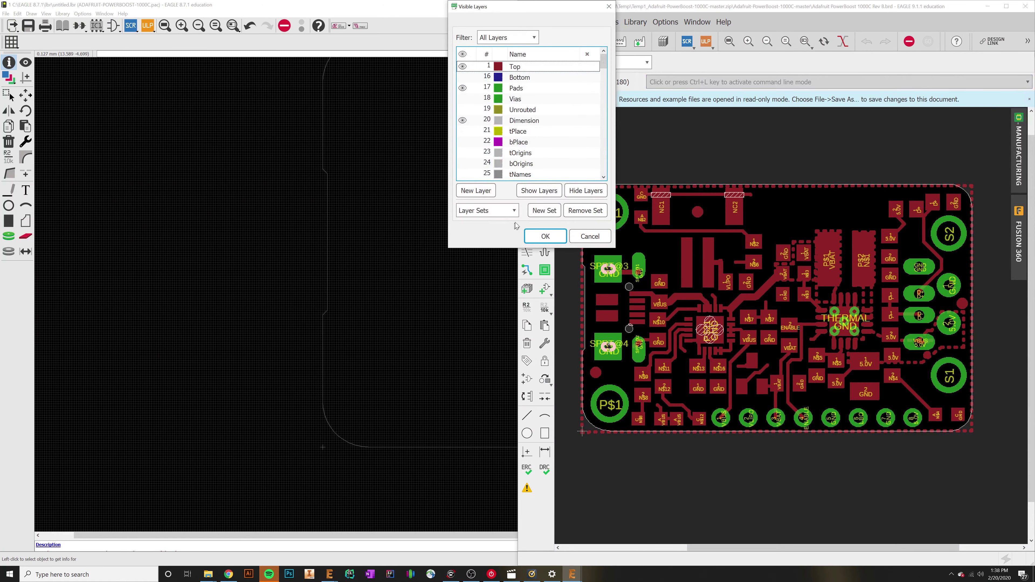
click(538, 190)
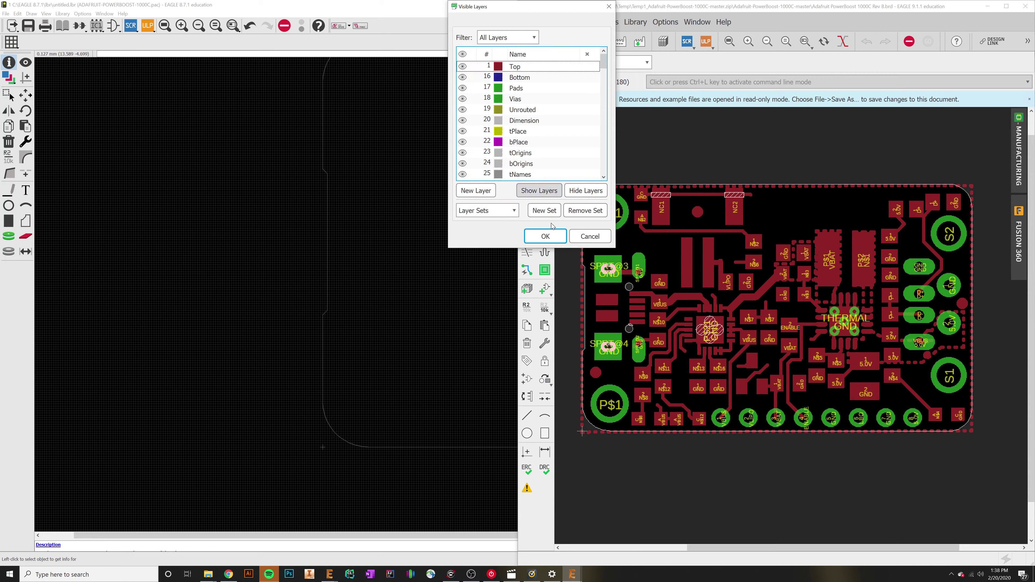
click(545, 237)
scroll(819, 420, up, 5)
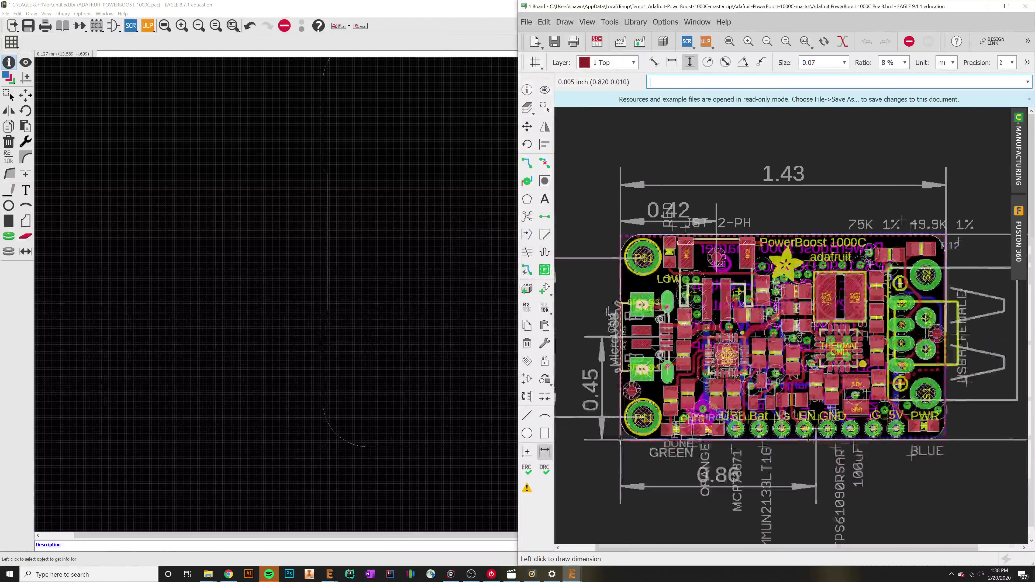
- Examine the JP2 header pads along the board's lower edge and the horizontal dimension line running between them
right_click(816, 426)
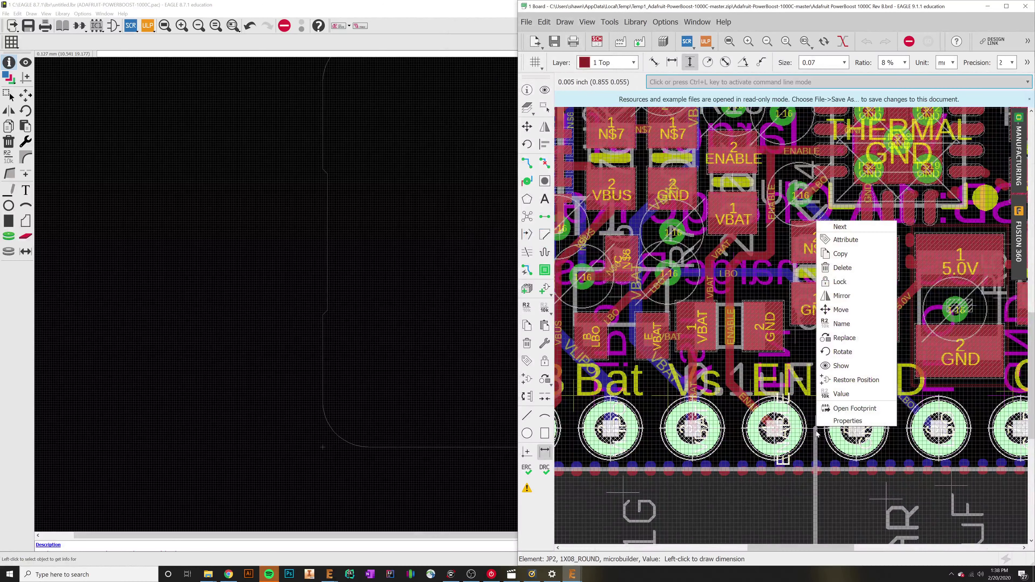
click(604, 451)
scroll(604, 451, down, 4)
middle_drag(604, 451, 745, 451)
scroll(868, 434, up, 4)
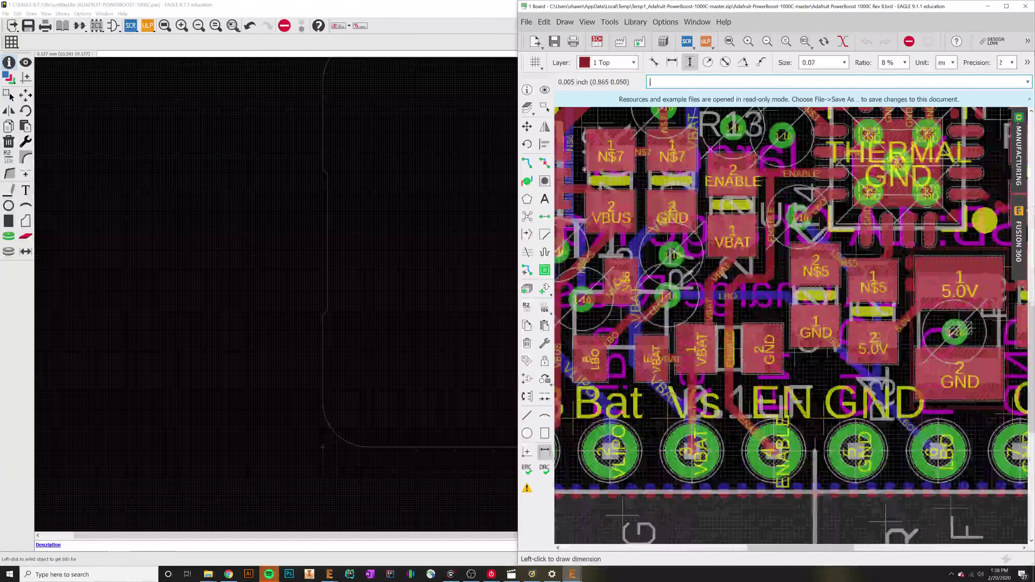
scroll(823, 454, down, 3)
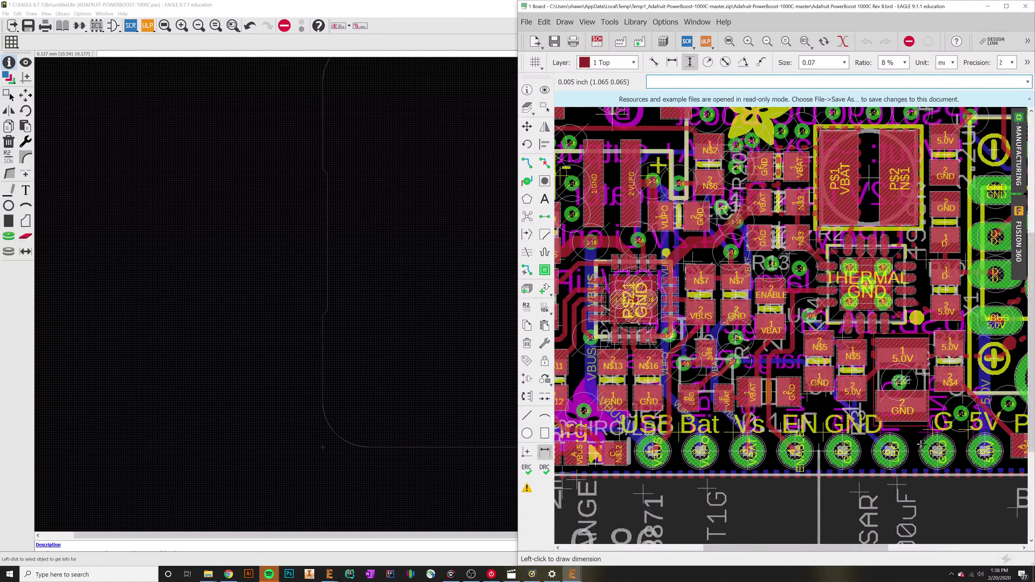
scroll(818, 448, down, 3)
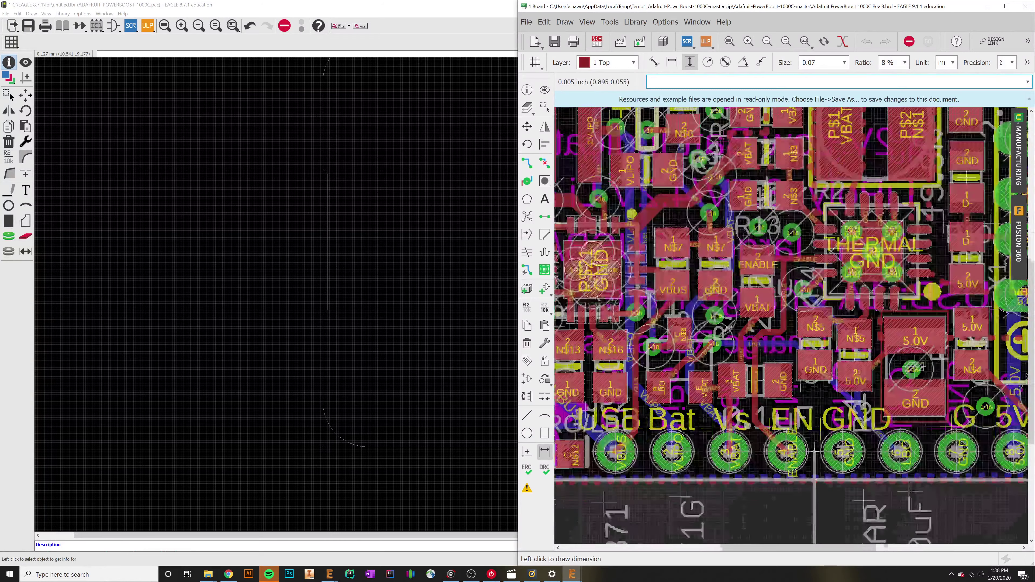
scroll(817, 450, up, 3)
click(814, 454)
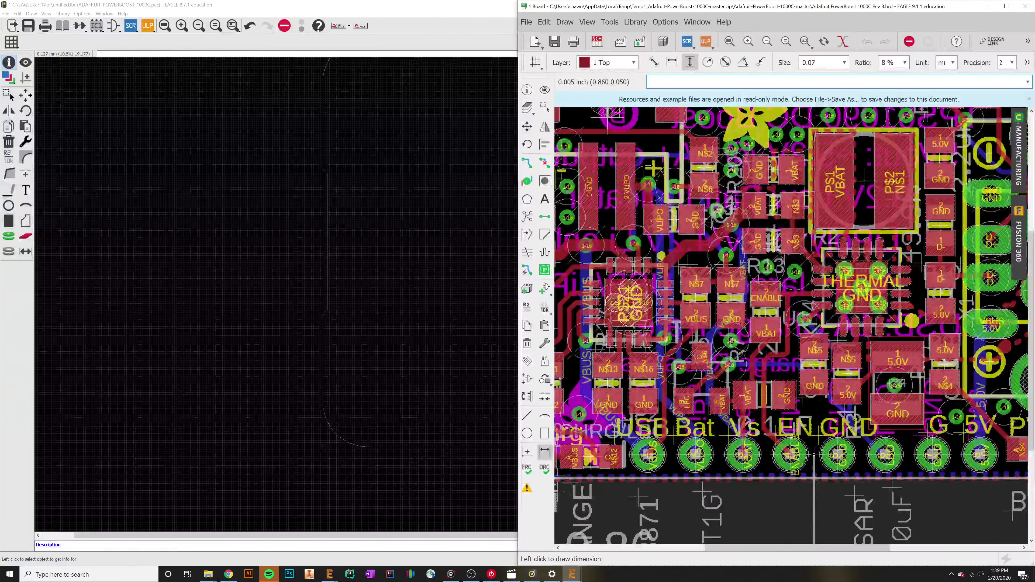
click(527, 126)
click(812, 454)
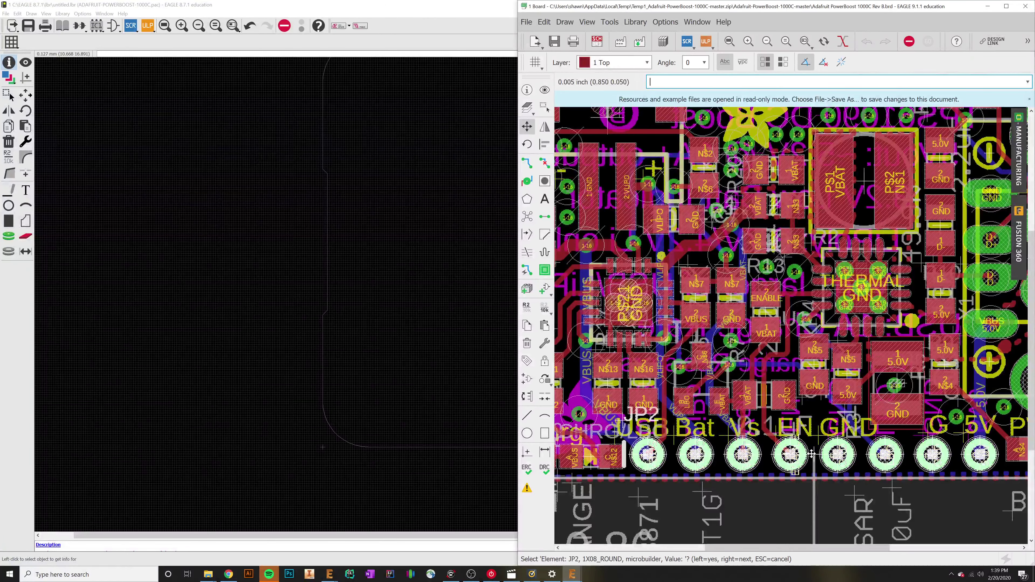
key(Escape)
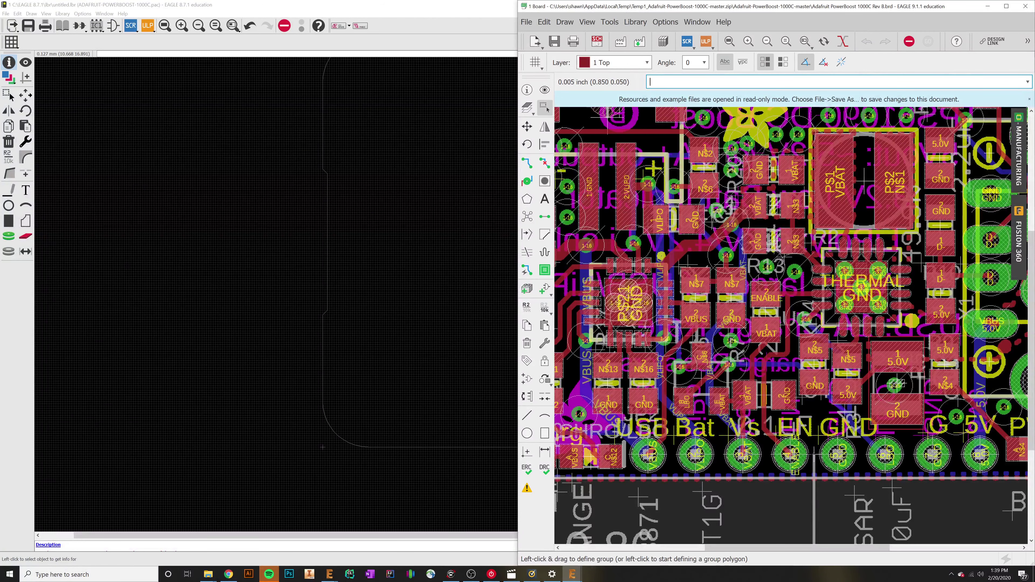
- Try to open the footprint of header JP2 from the board
right_click(811, 454)
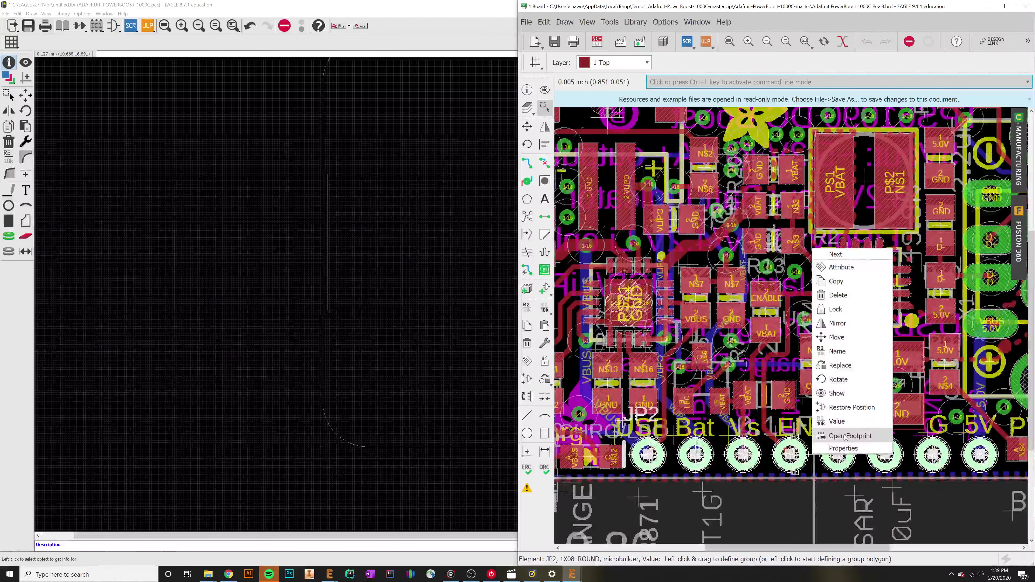
click(870, 436)
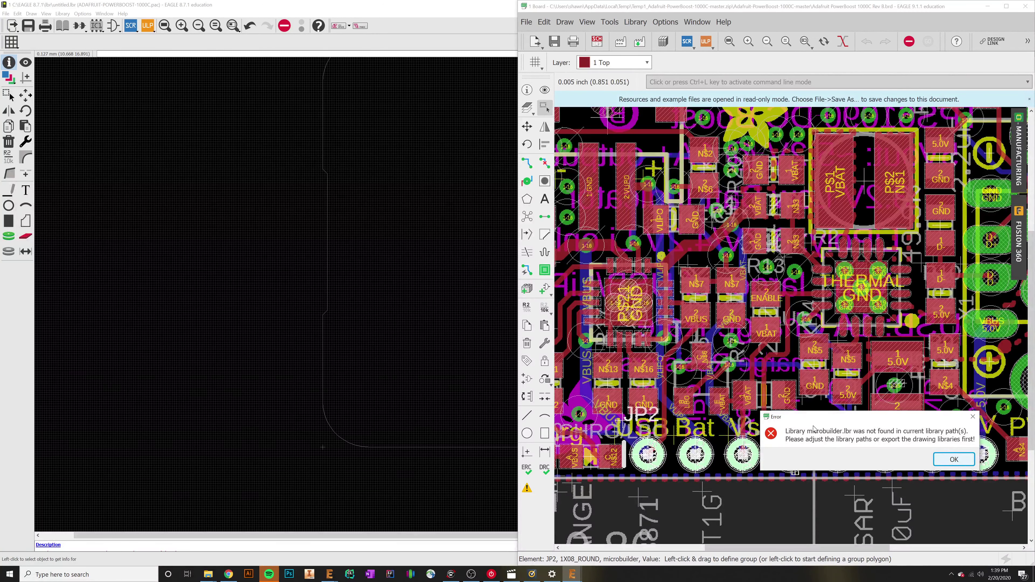
click(954, 459)
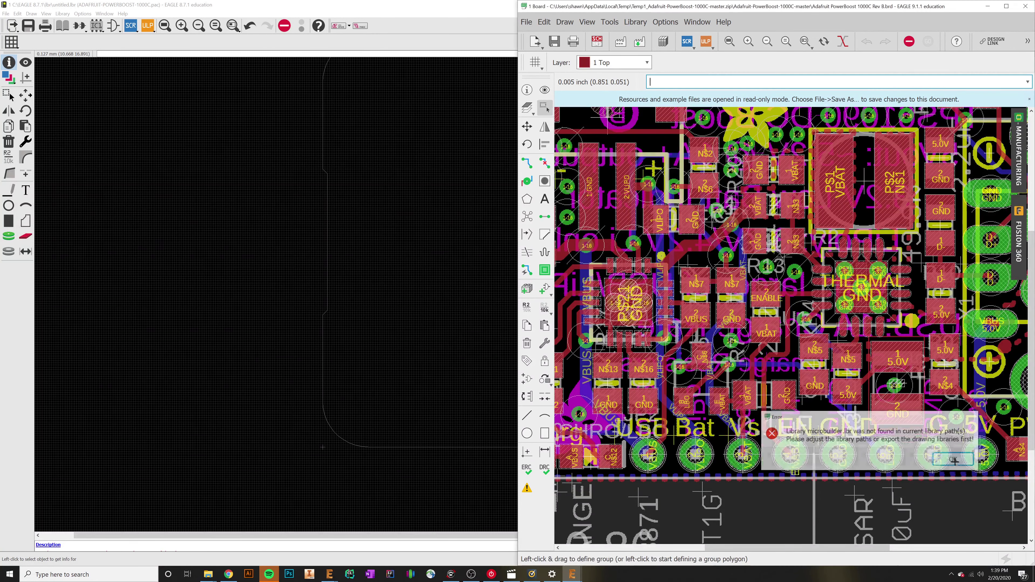
- Open the library manager and go through the in-use libraries to the list of available ones
click(627, 21)
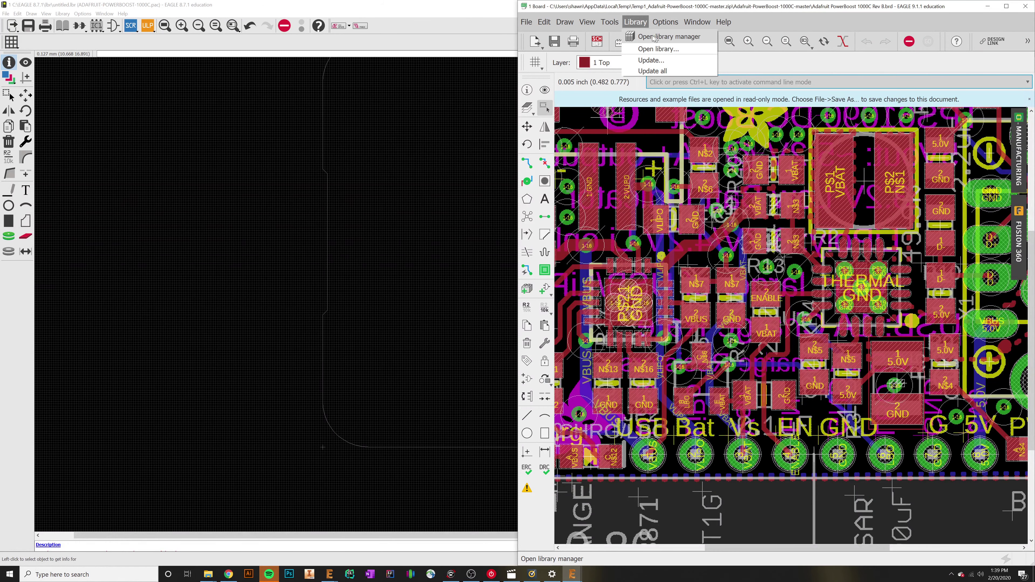
click(653, 38)
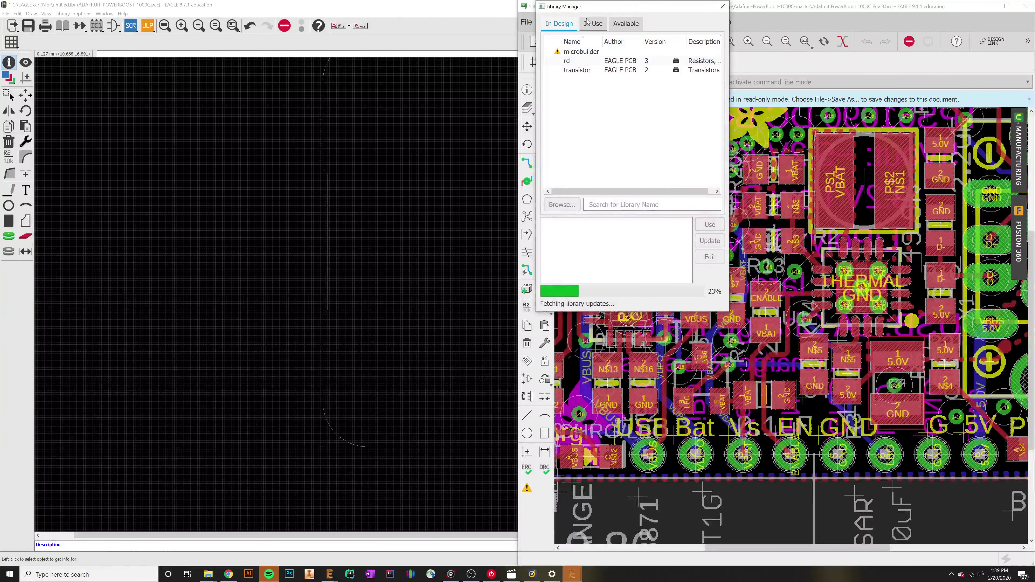
click(592, 25)
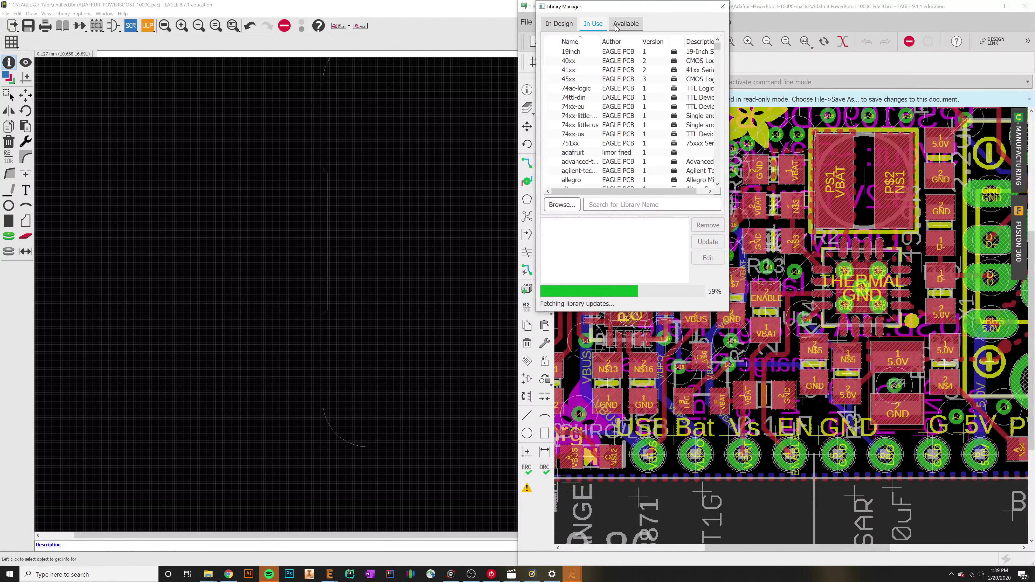
click(616, 25)
- Load all library files from the lbr folder of EAGLE 8.7.1 on the C: drive into the library manager
click(562, 195)
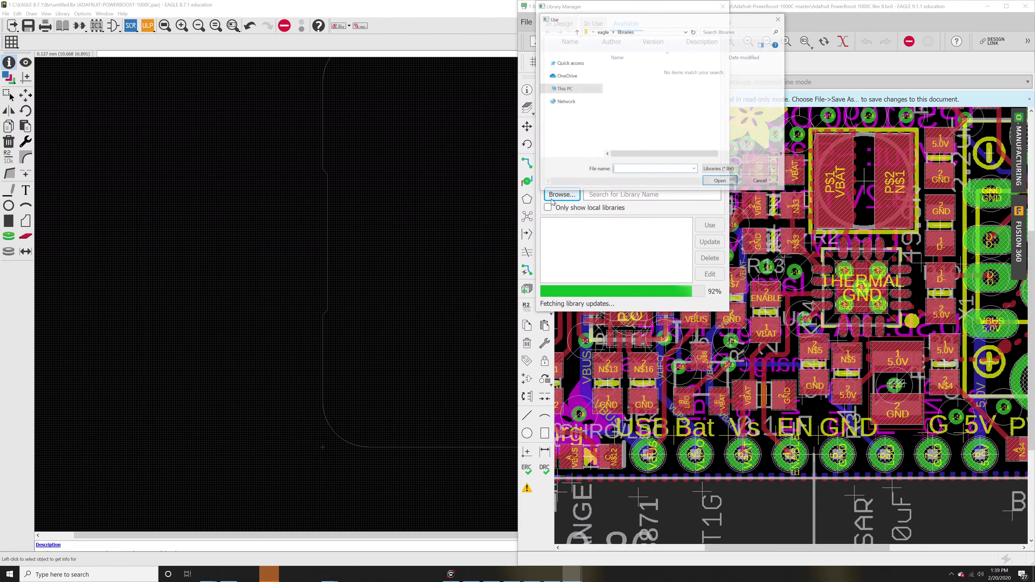
scroll(581, 104, down, 1)
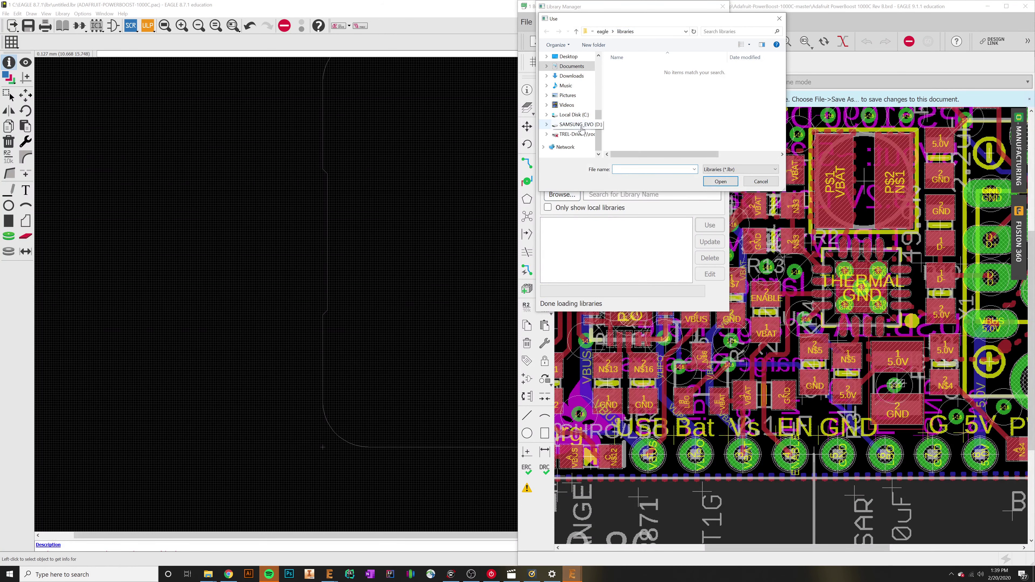
click(582, 115)
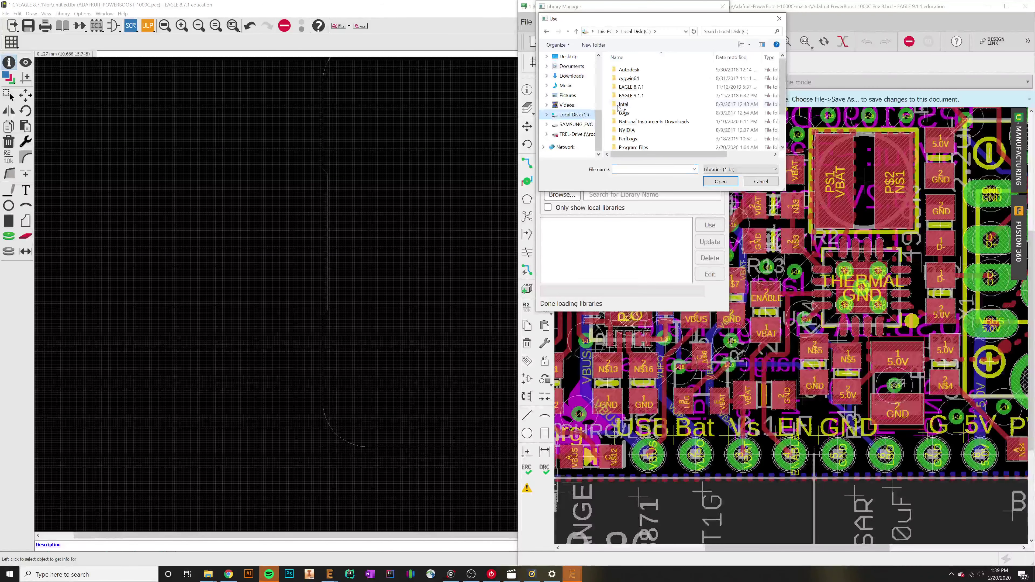
double_click(656, 87)
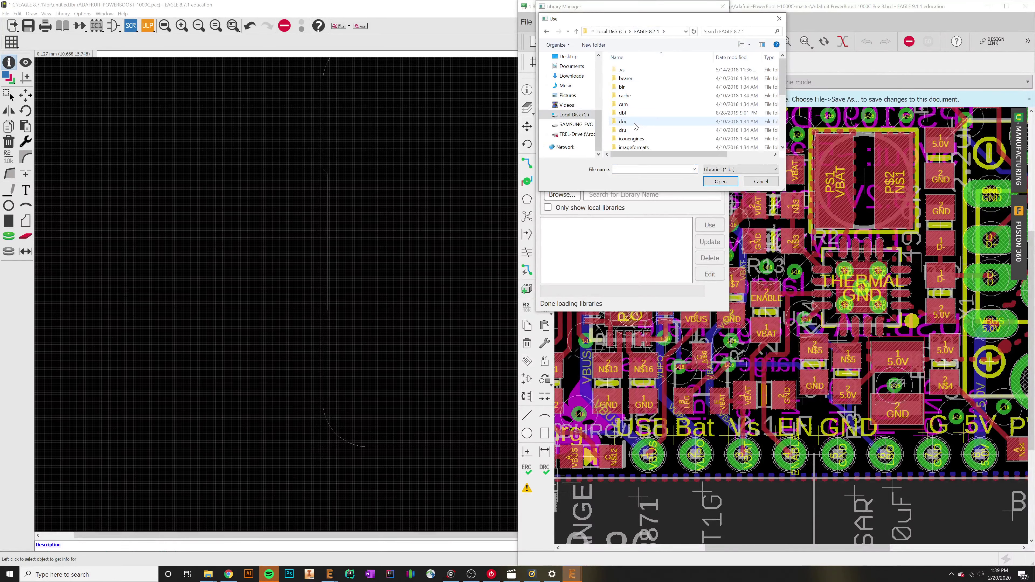
scroll(636, 125, down, 2)
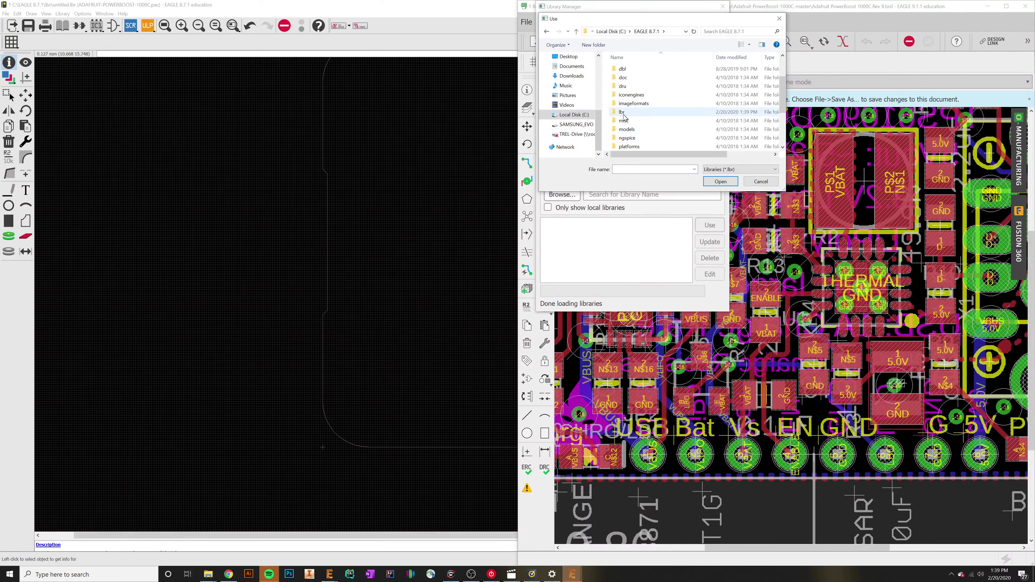
double_click(634, 111)
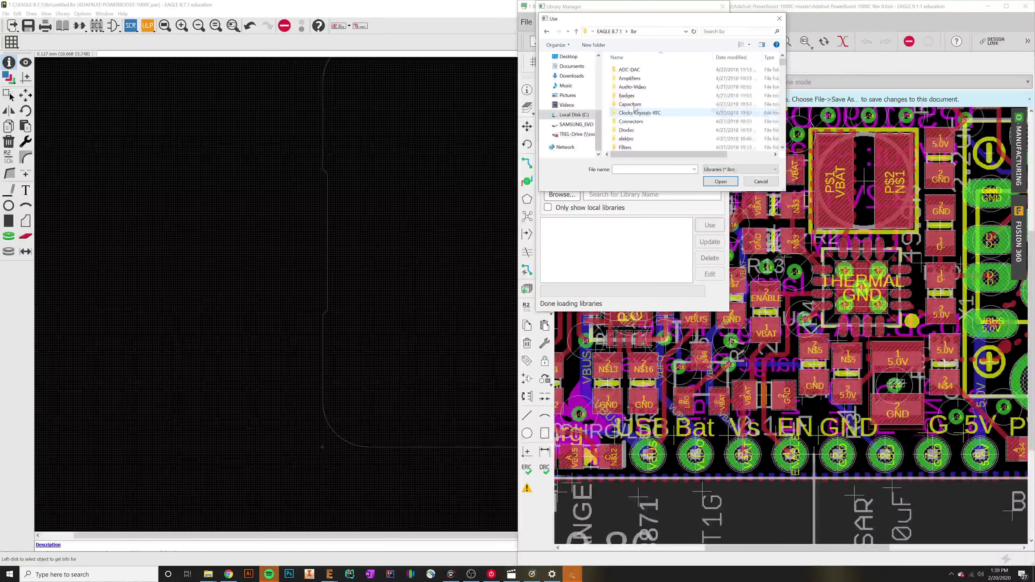
click(645, 69)
key(ctrl+a)
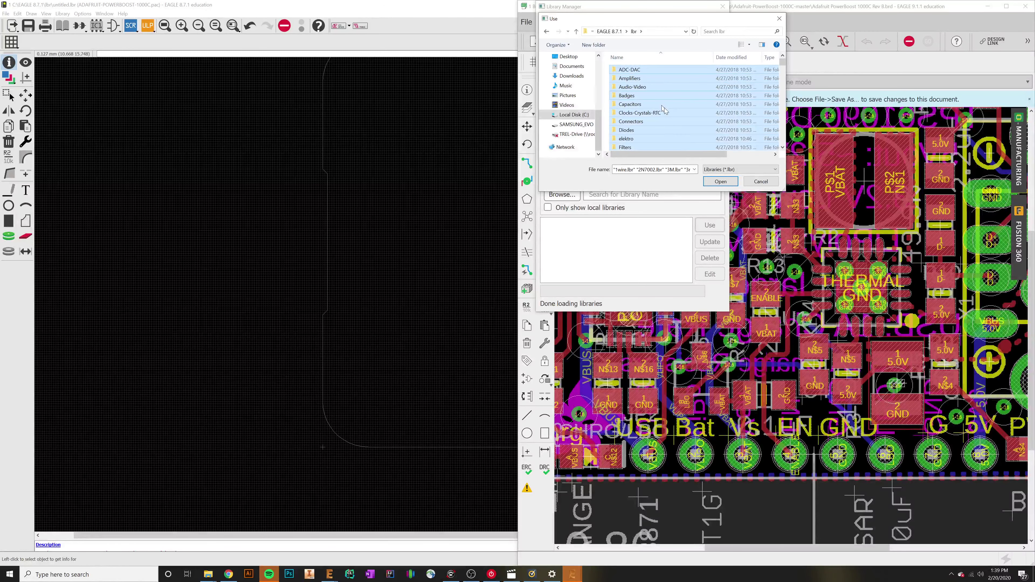
click(719, 182)
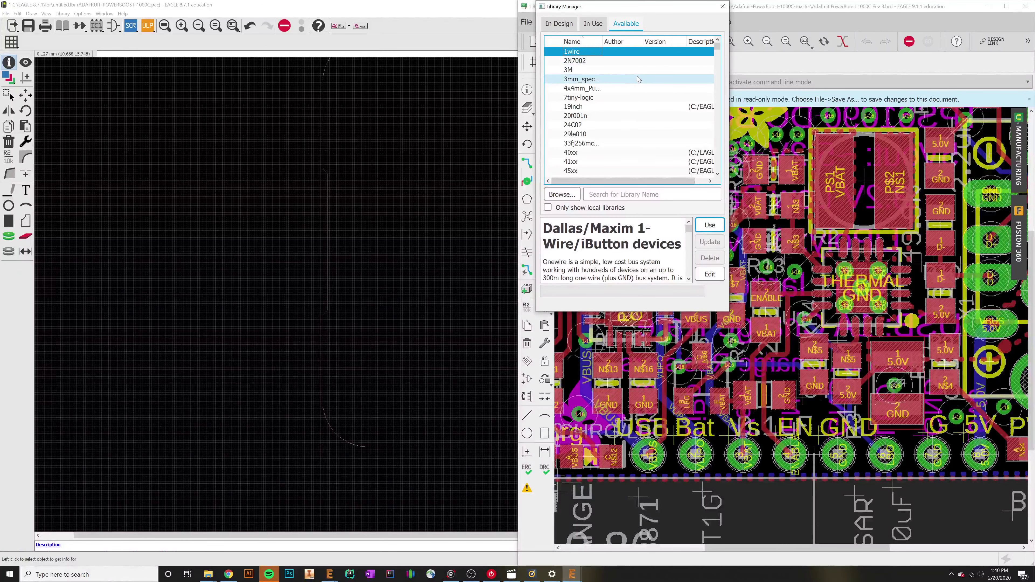
- Put all available libraries in use and close the library manager
key(ctrl+a)
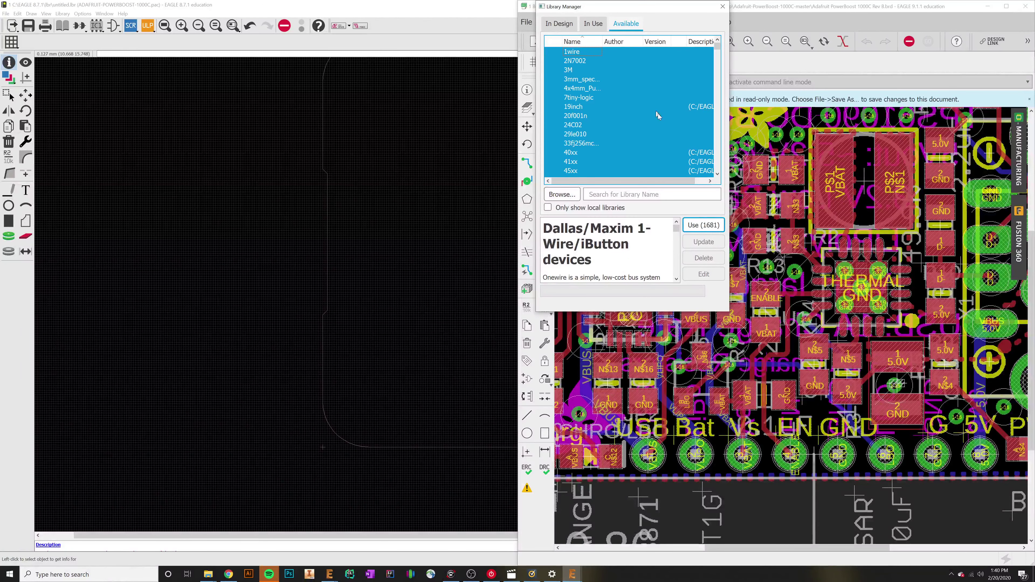
click(699, 228)
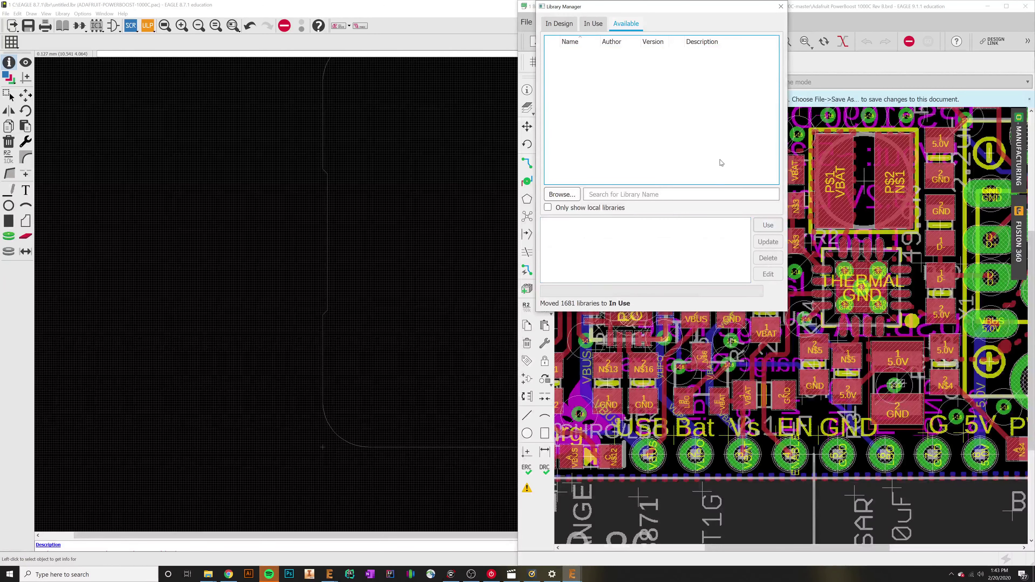
click(780, 6)
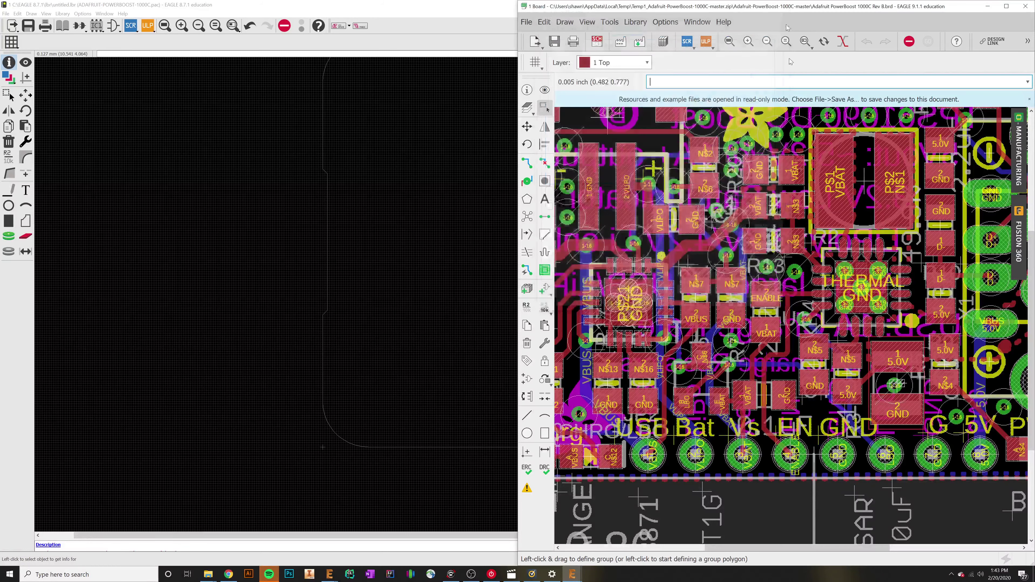
- Retry opening the JP2 header's footprint from the read-only board and close that board window
right_click(820, 456)
click(824, 436)
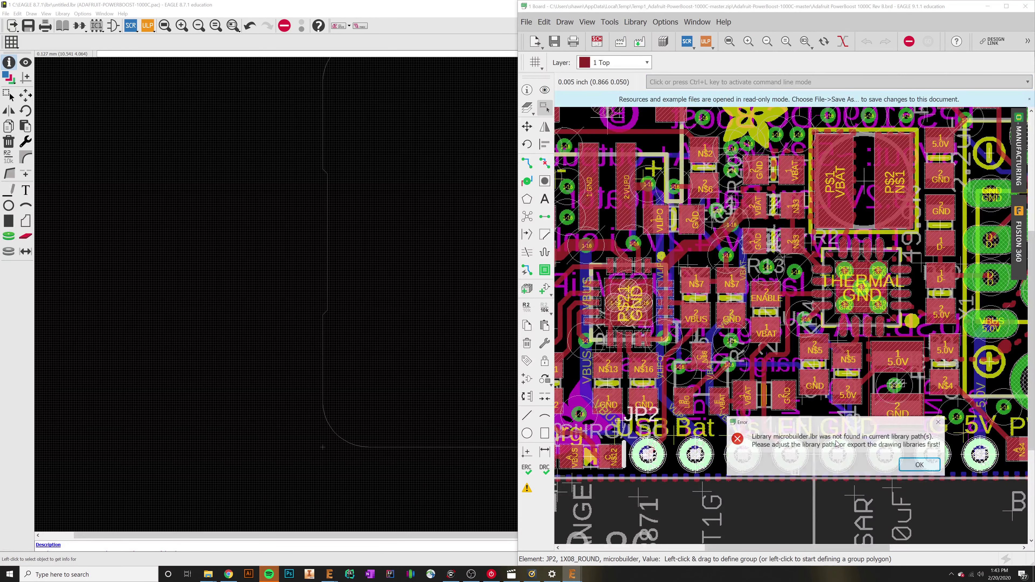
click(920, 466)
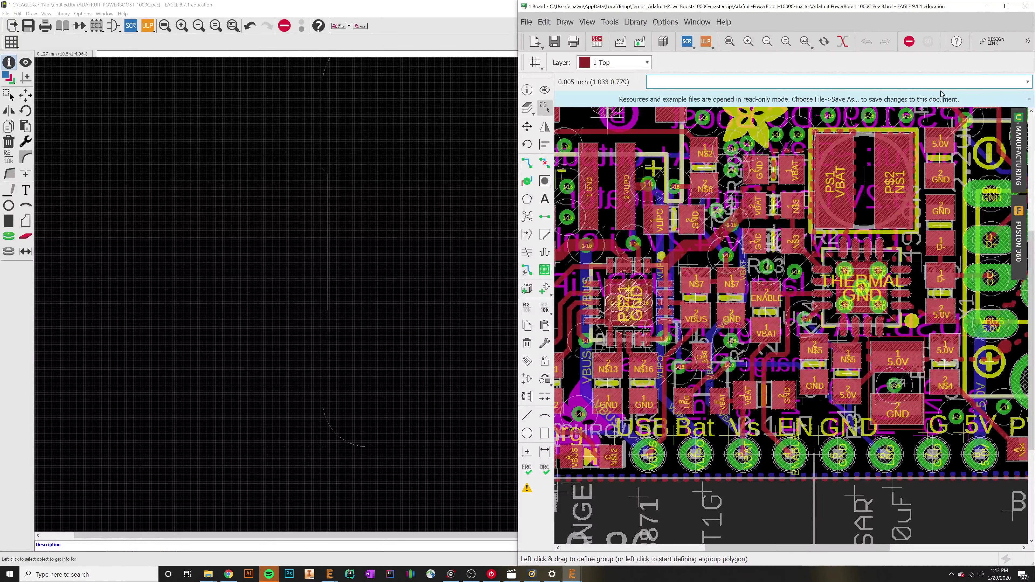
click(1025, 7)
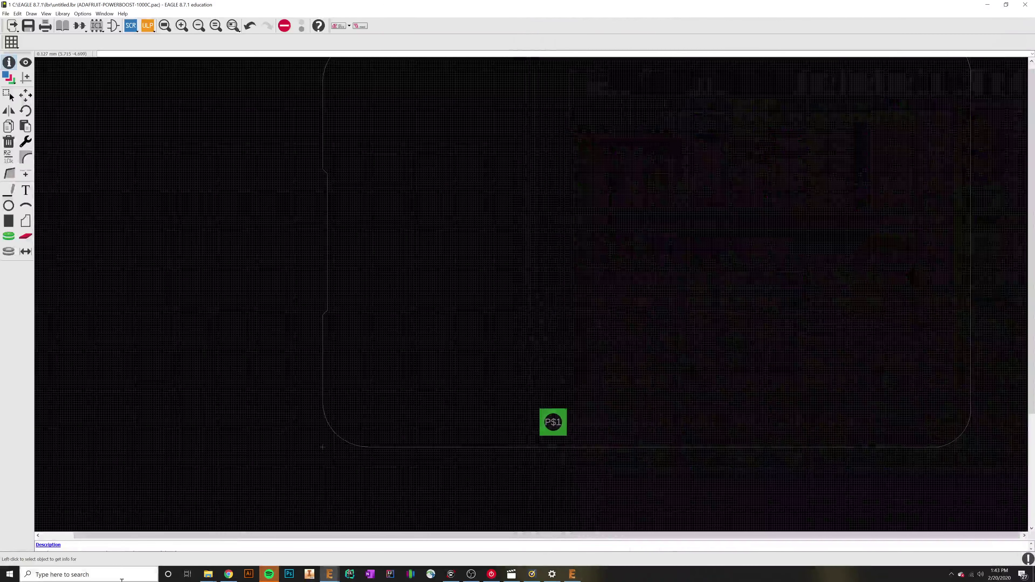
- Copy Adafruit PowerBoost 1000C Rev B.brd from the downloaded zip folder into the Documents folder
click(213, 560)
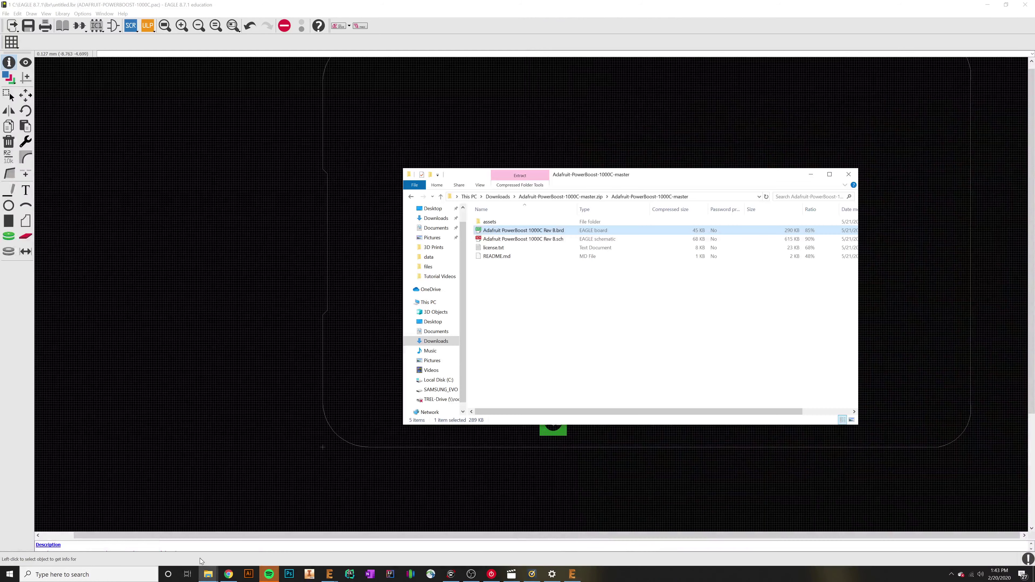
right_click(530, 233)
click(548, 257)
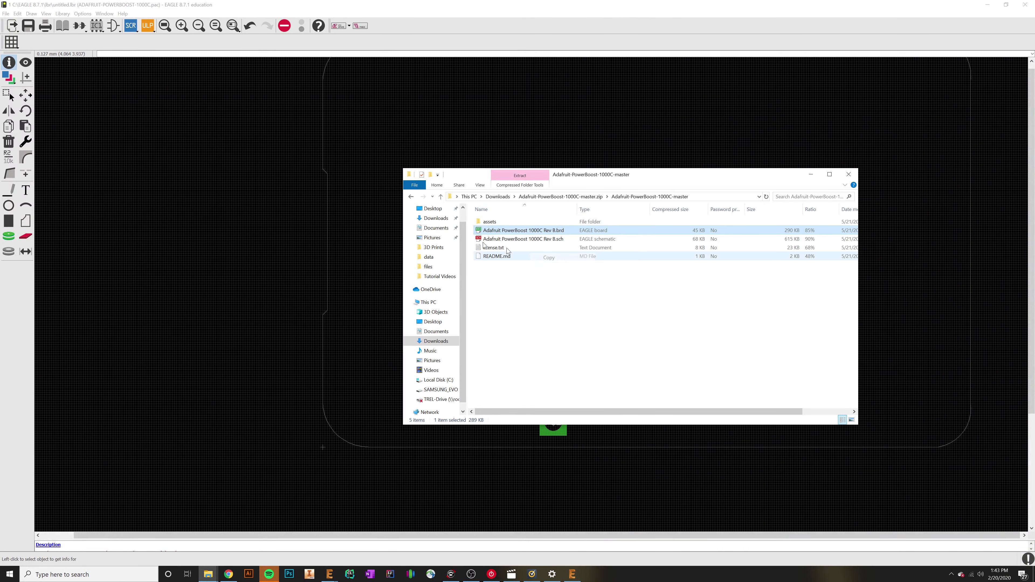
click(435, 244)
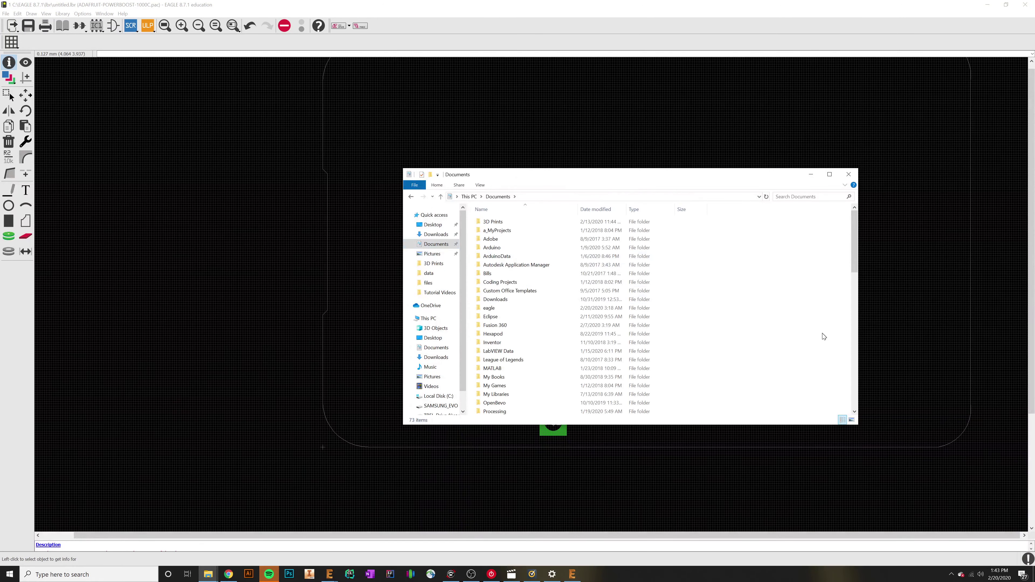
scroll(794, 338, down, 17)
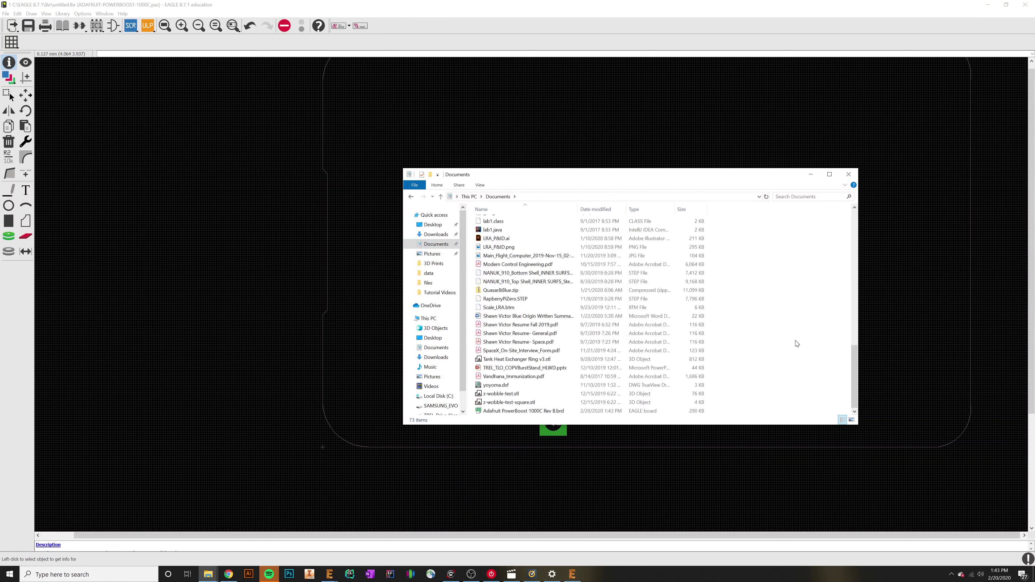
click(501, 411)
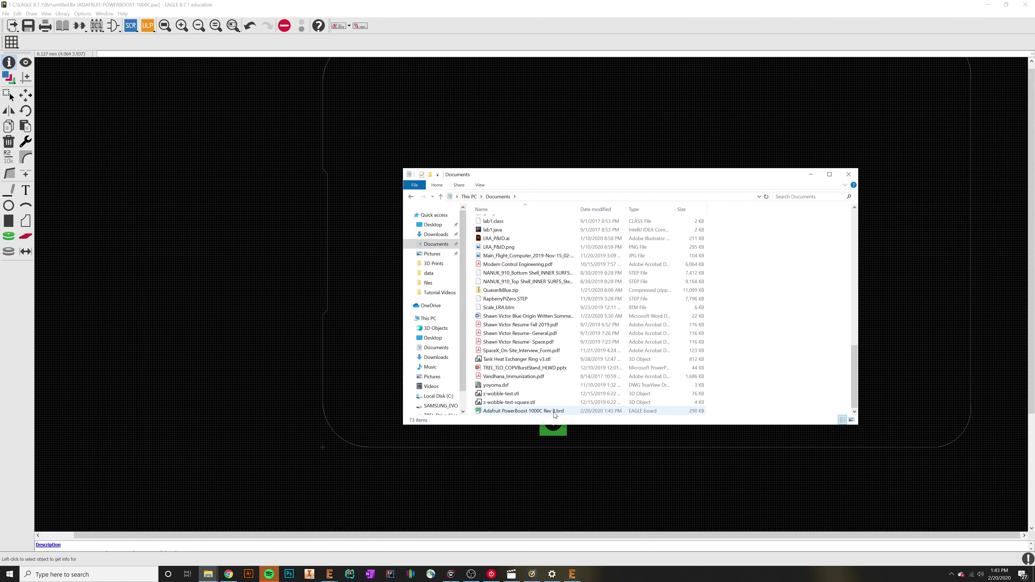
scroll(794, 355, up, 17)
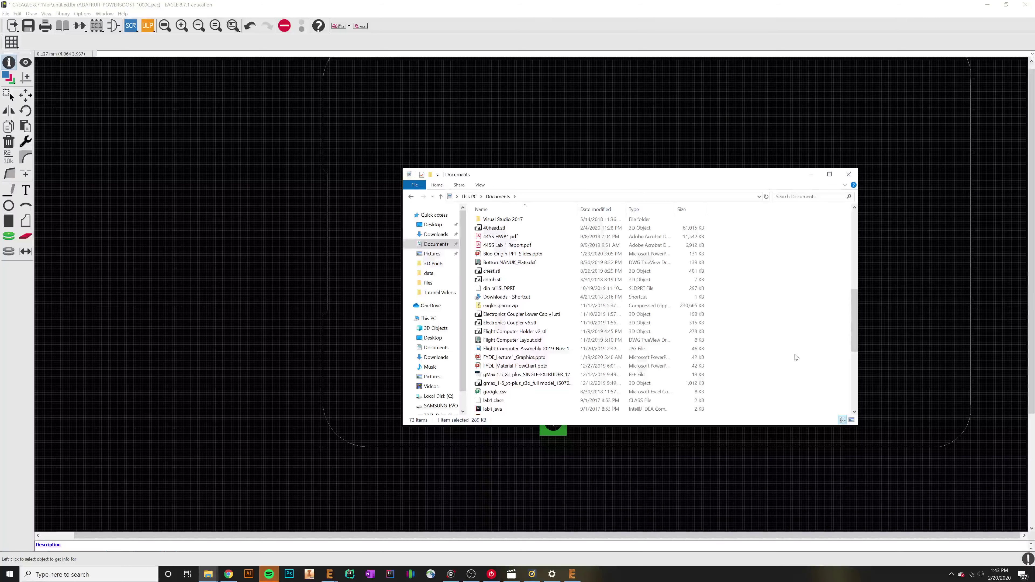
- Launch another EAGLE instance and bring up the EAGLE 8.7.1 Control Panel
right_click(328, 573)
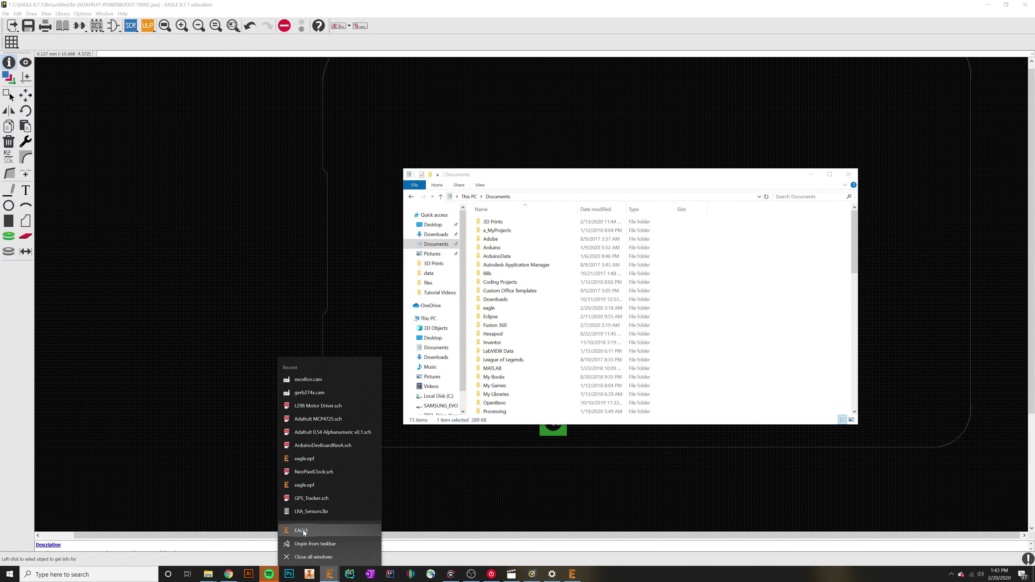
click(319, 527)
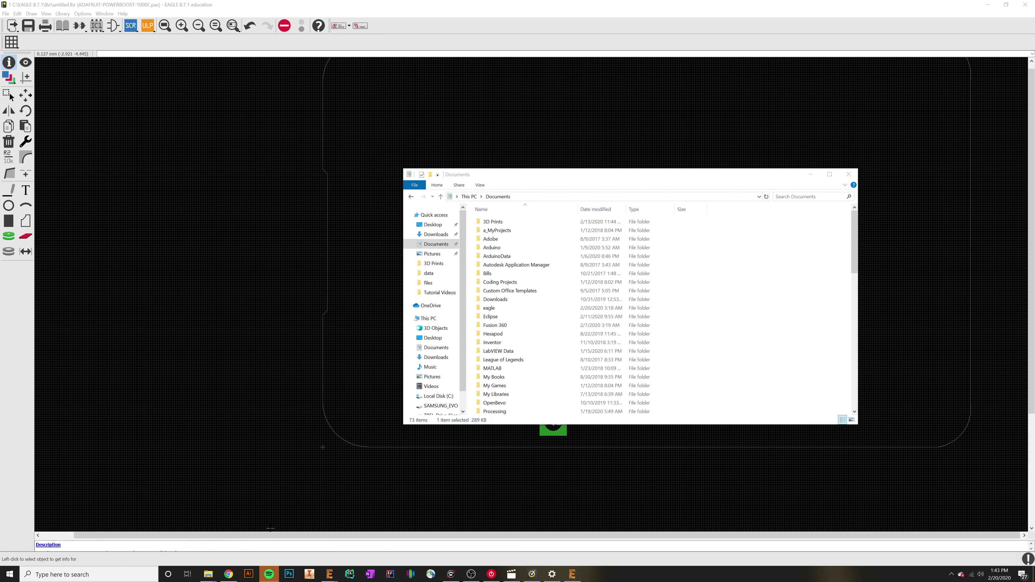
mouse_move(329, 574)
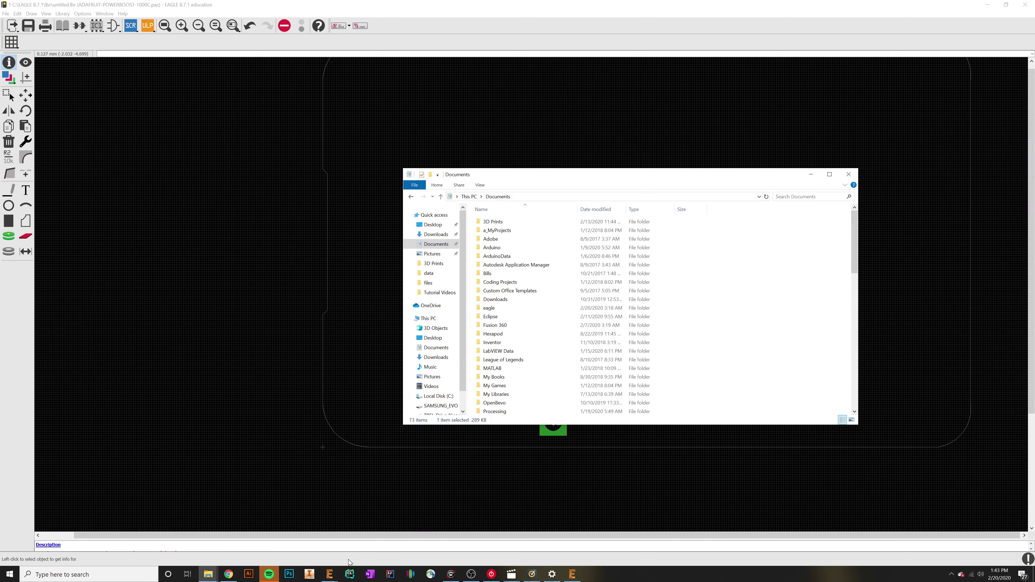
click(330, 574)
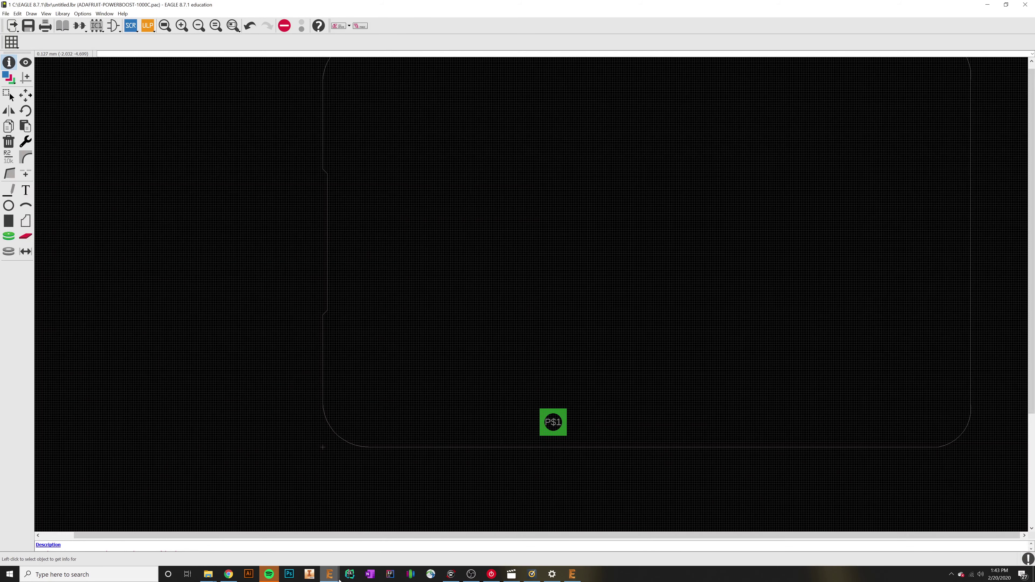
mouse_move(338, 578)
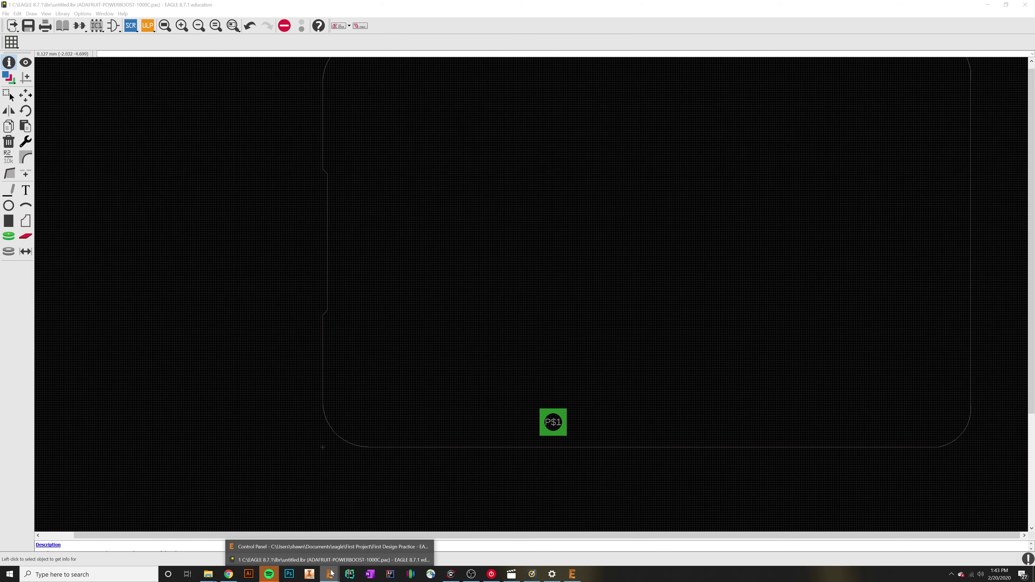
click(330, 547)
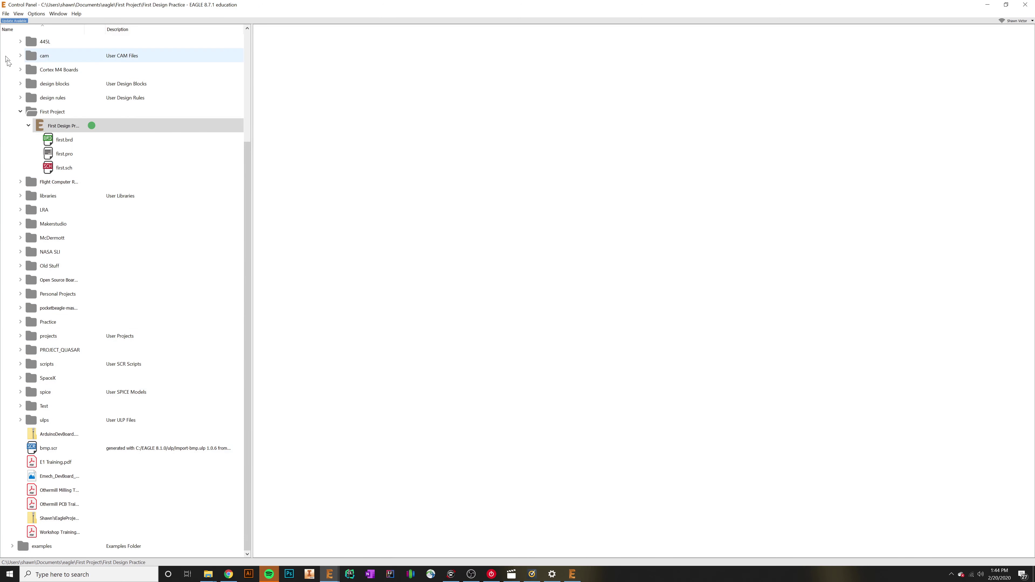
- Open the board file Adafruit PowerBoost 1000C Rev B.brd from the Documents folder in EAGLE 8.7.1
click(5, 13)
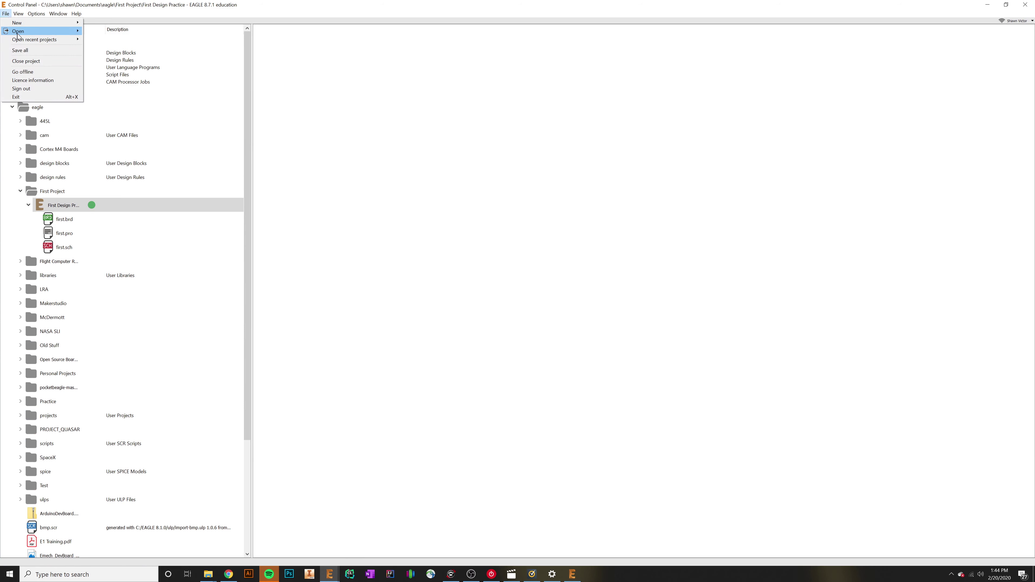
mouse_move(17, 34)
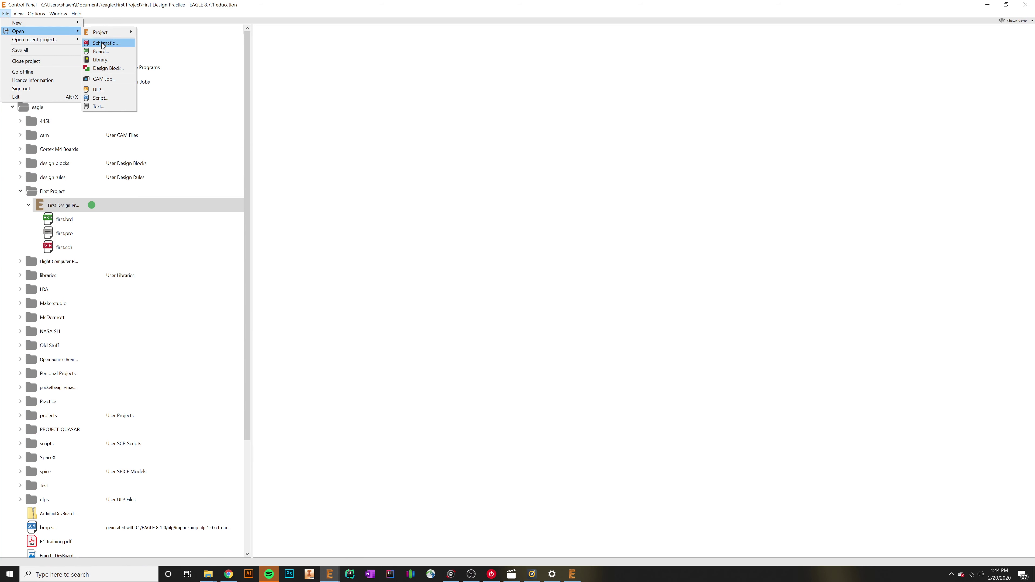
click(101, 54)
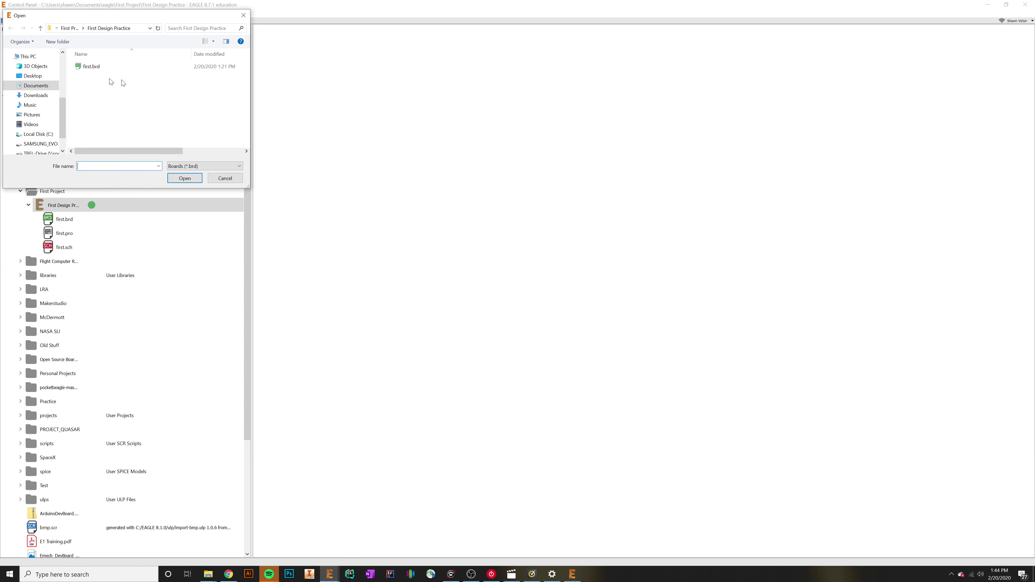
click(26, 86)
scroll(122, 123, down, 6)
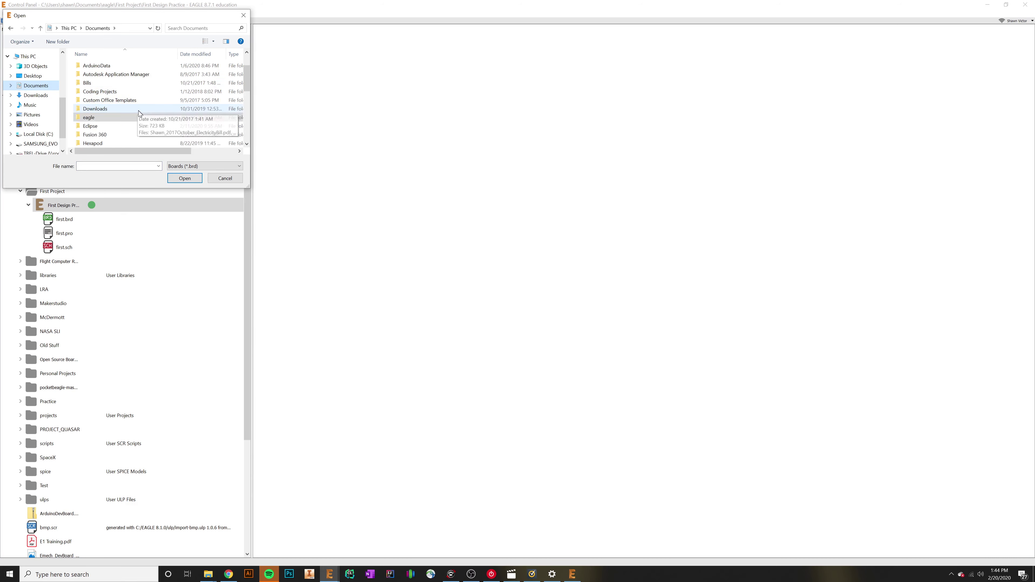
double_click(167, 135)
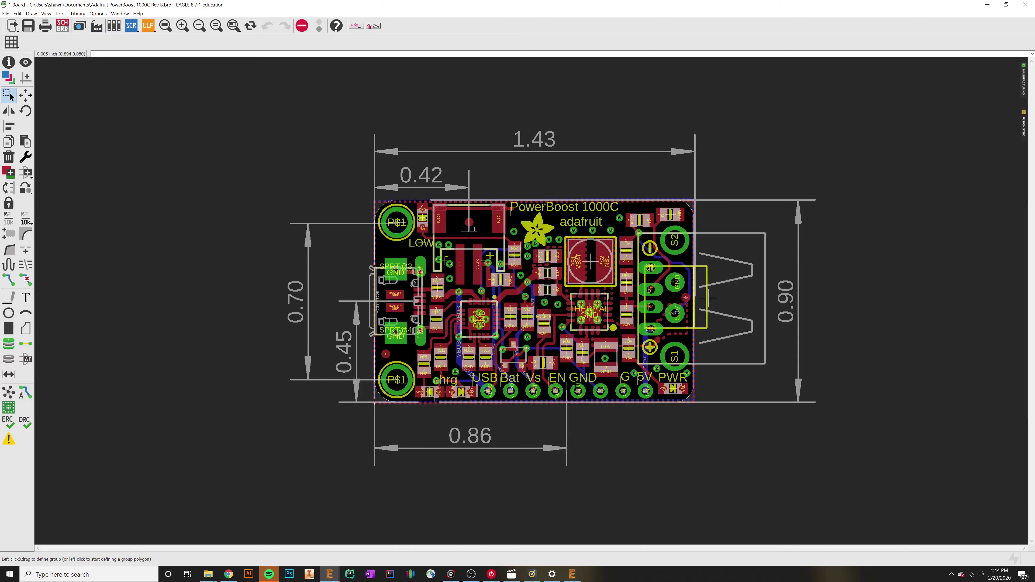
- Open the library footprint of the eight-pin header along the board's lower edge
scroll(566, 385, up, 5)
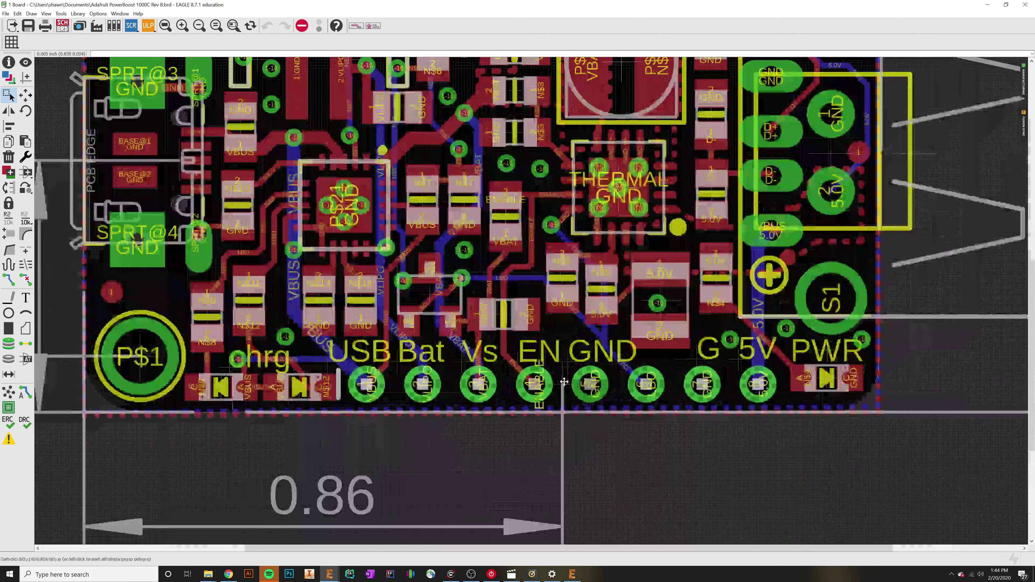
right_click(565, 384)
click(591, 501)
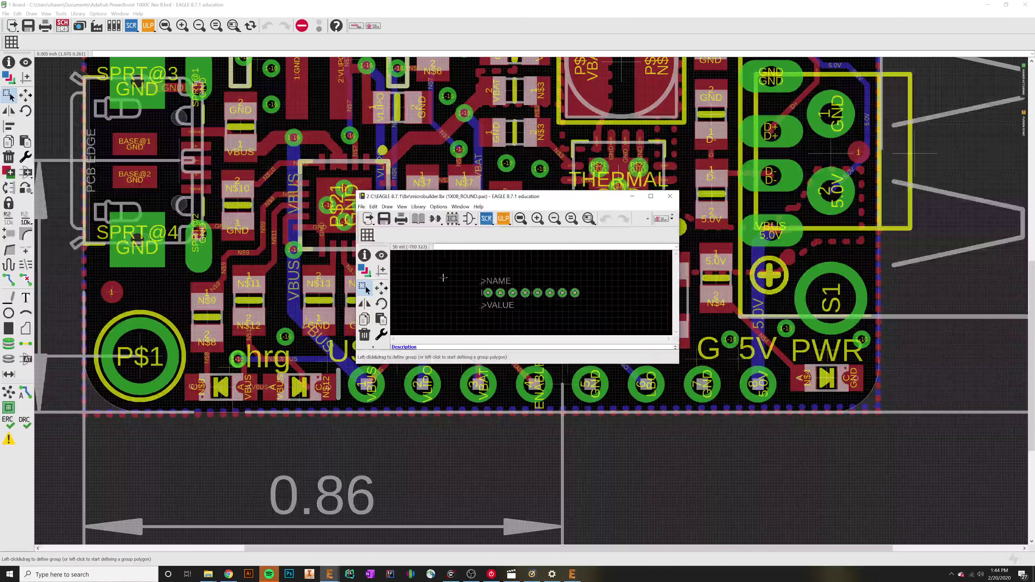
- Group the whole 1X08_ROUND footprint for copying and close the other EAGLE version's window
click(364, 287)
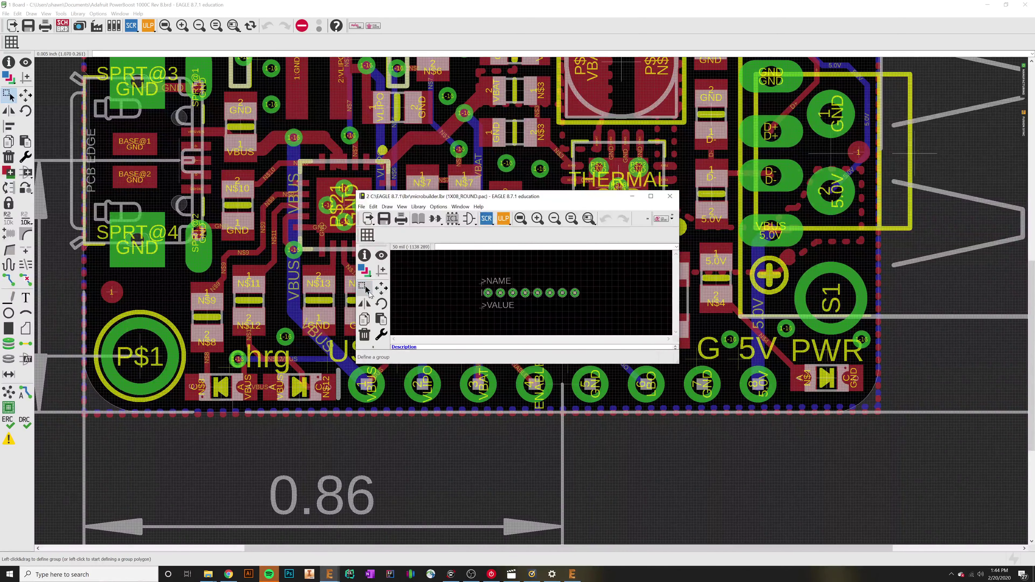
right_click(573, 574)
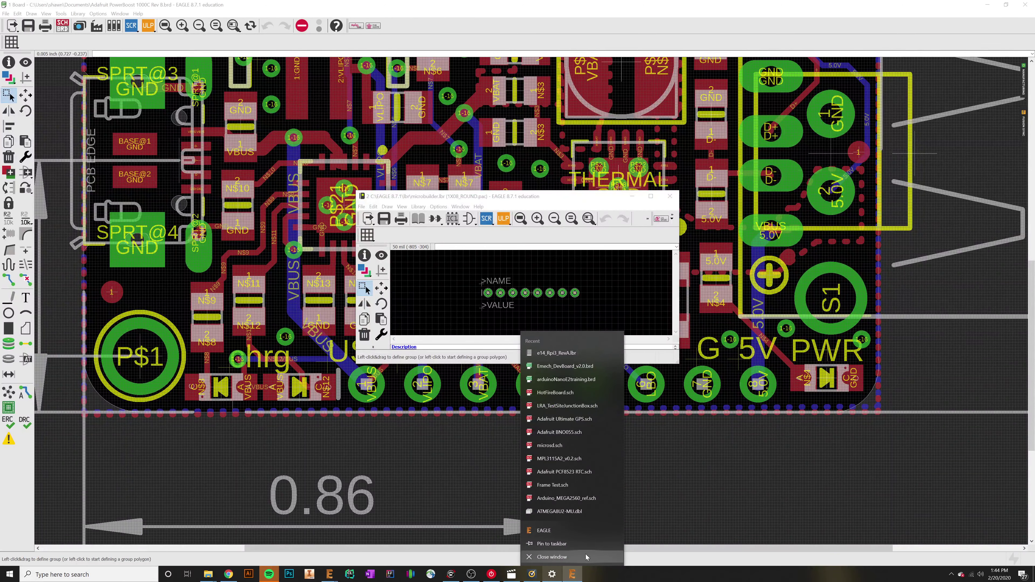
click(572, 557)
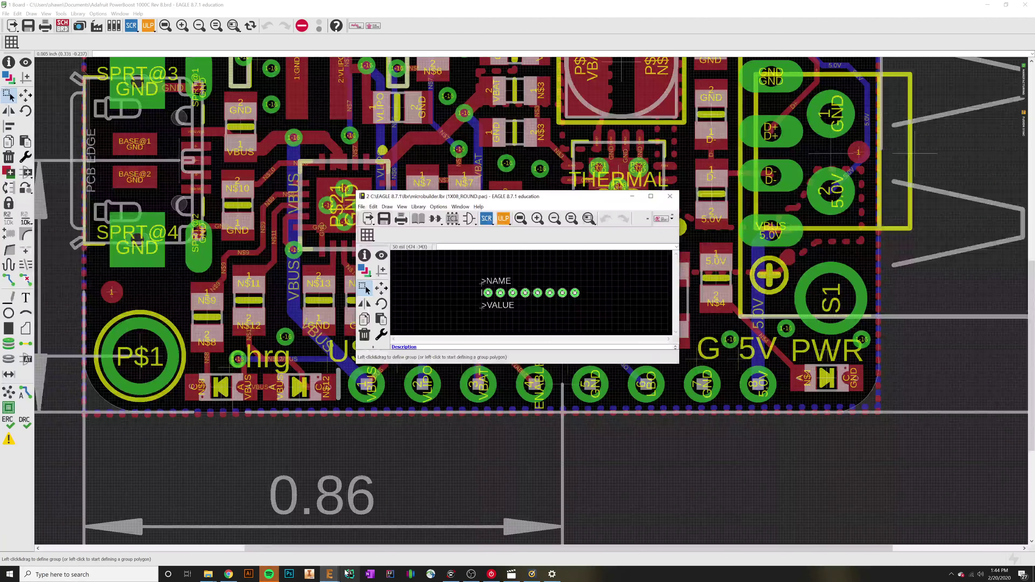
mouse_move(329, 574)
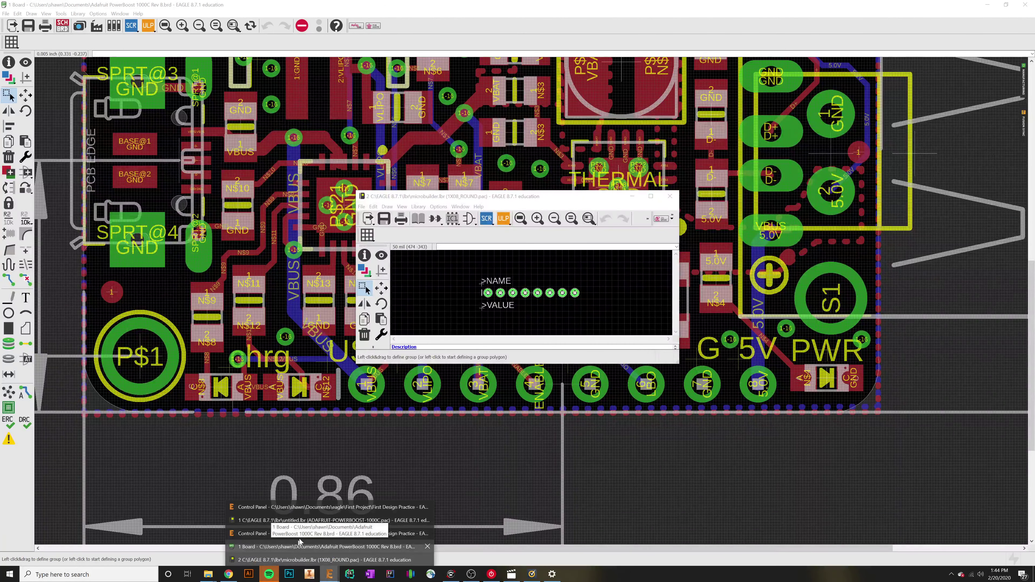
click(278, 559)
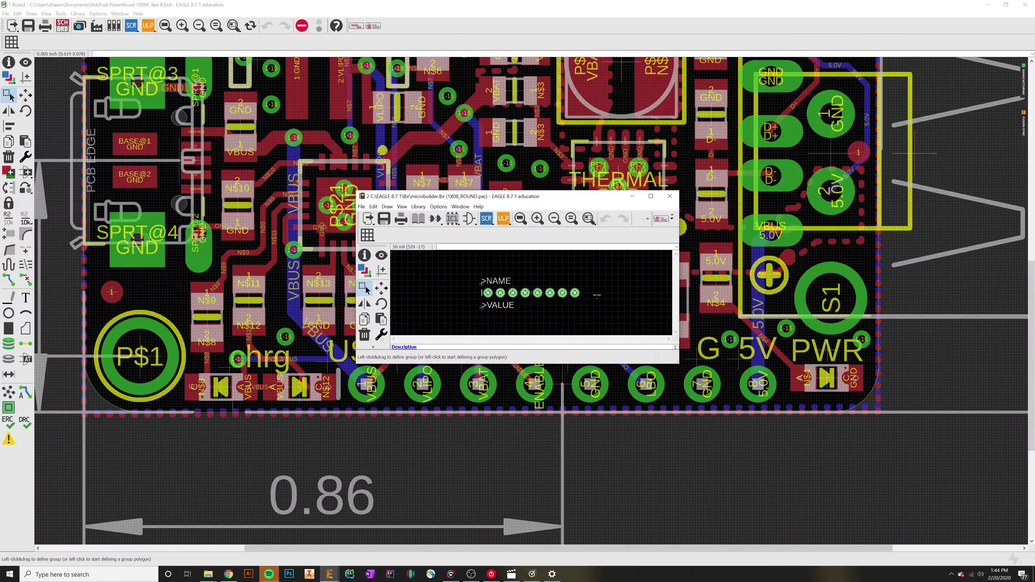
- Paste the 1X08_ROUND footprint into the ADAFRUIT-POWERBOOST-1000C package, with pad 1 centred on square pad P$1
mouse_move(330, 574)
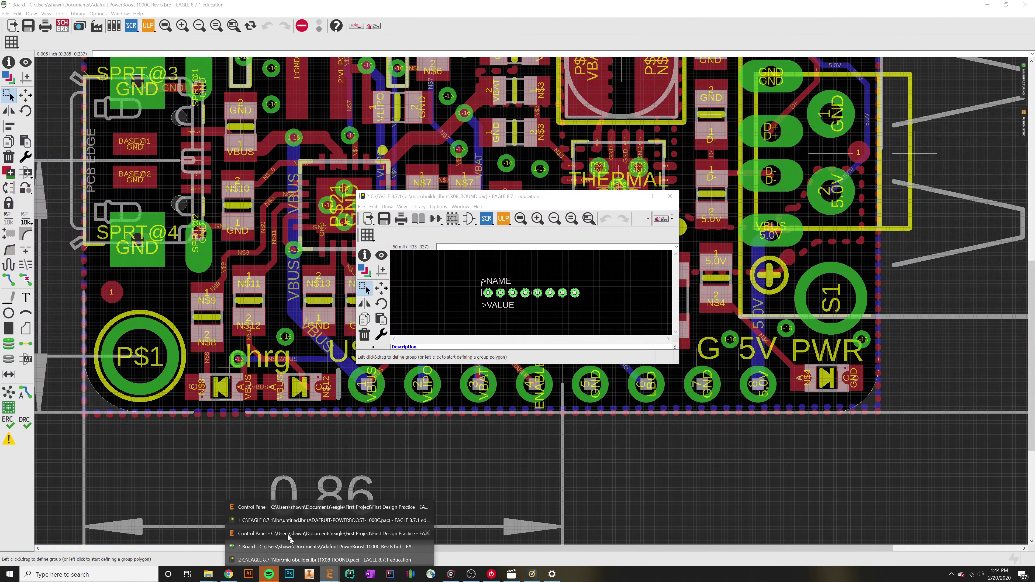
click(281, 528)
click(25, 125)
scroll(805, 424, up, 4)
middle_drag(799, 418, 977, 453)
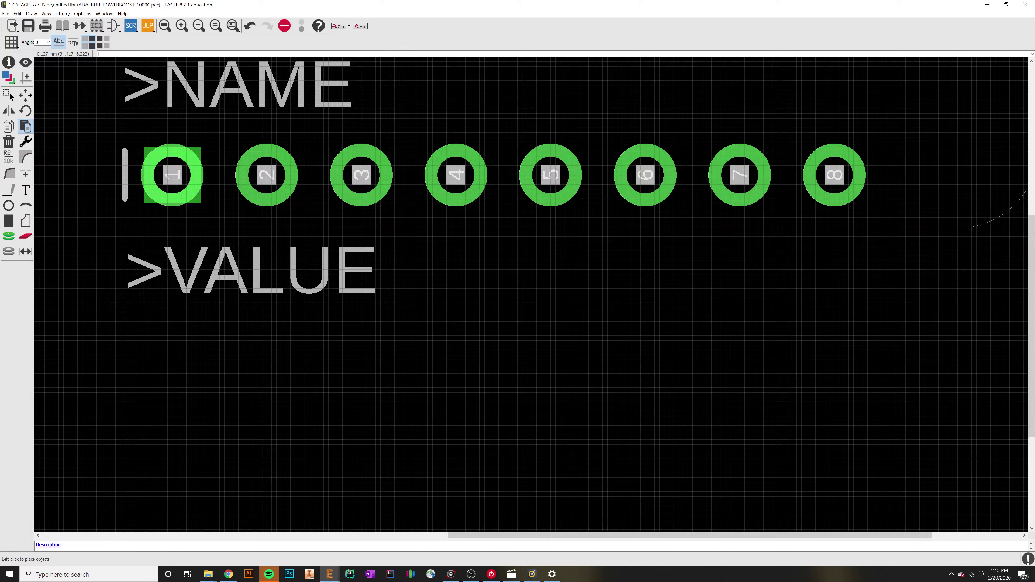
- Delete the square pad P$1 underneath pad 1 of the pasted header, keeping the round pad
click(9, 94)
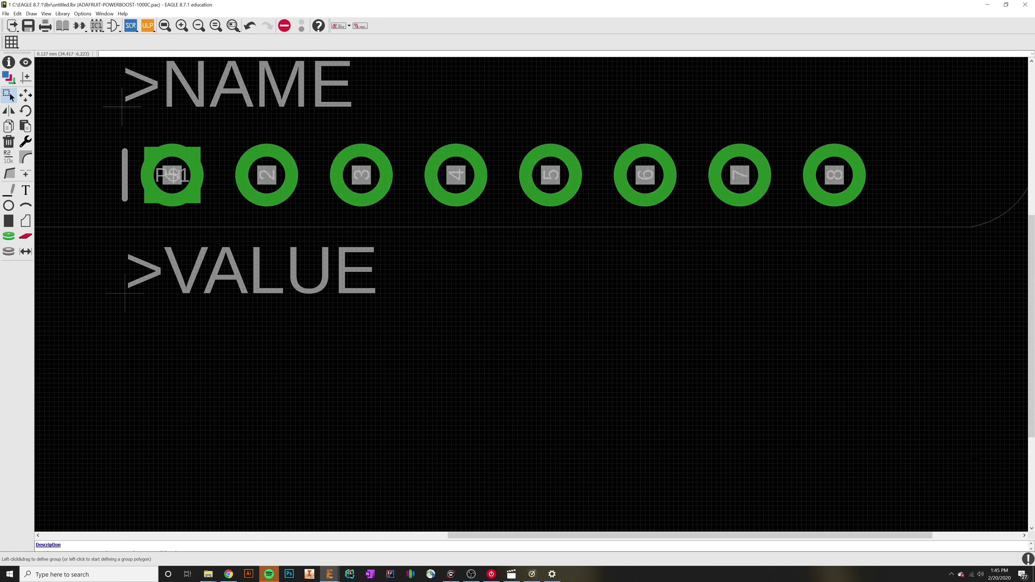
scroll(383, 288, left, 8)
scroll(383, 289, up, 3)
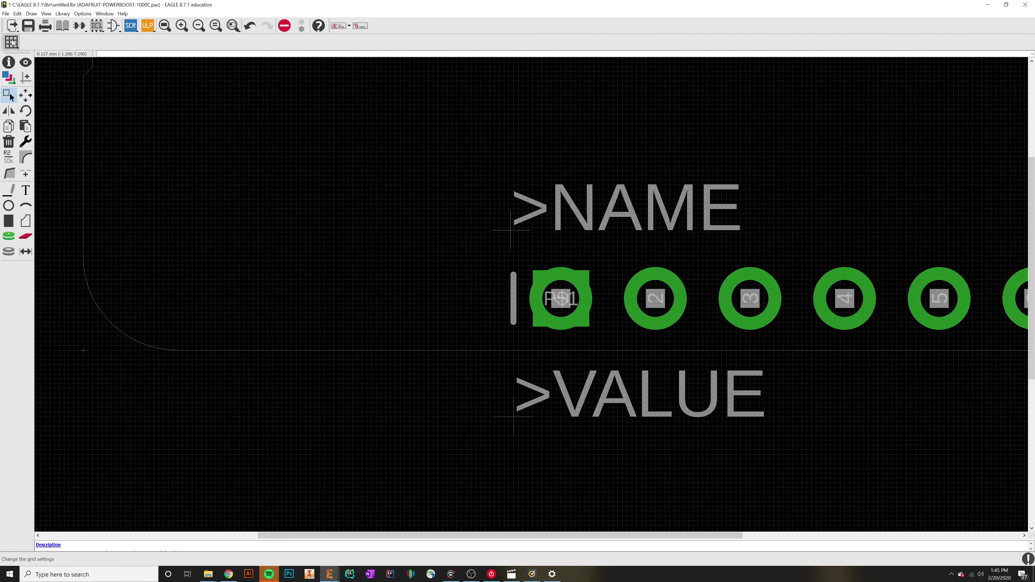
click(9, 142)
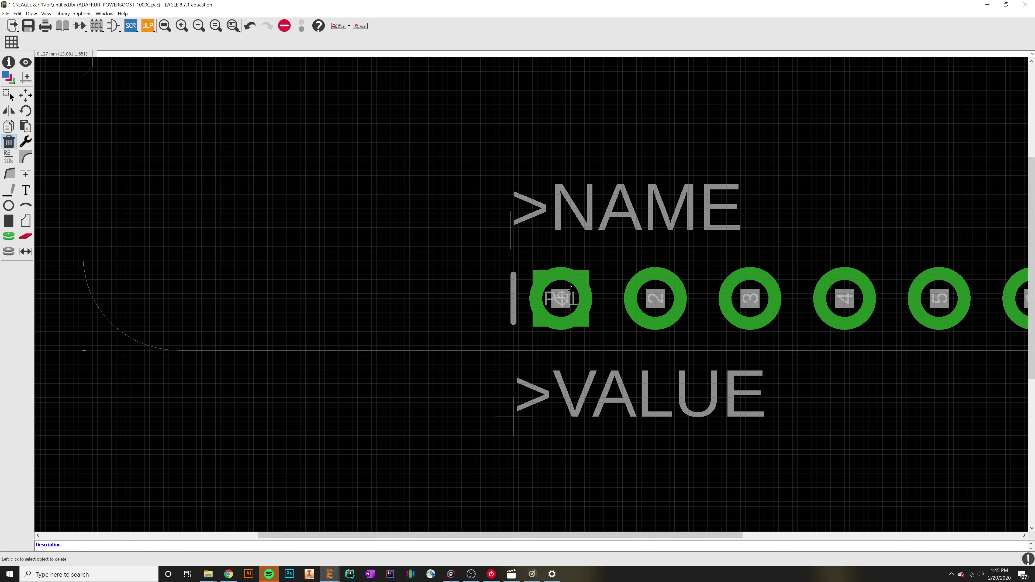
scroll(571, 290, up, 4)
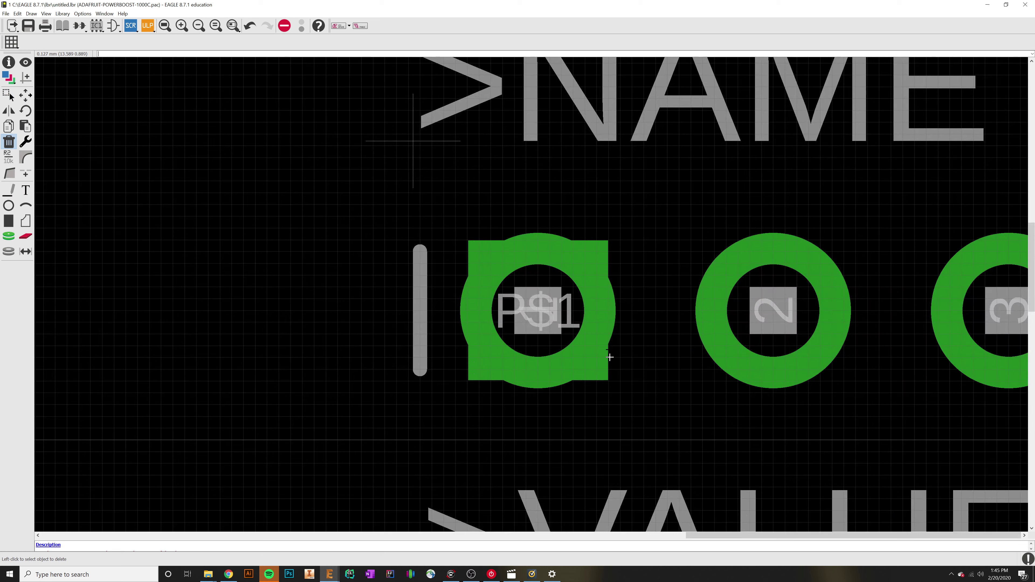
click(529, 308)
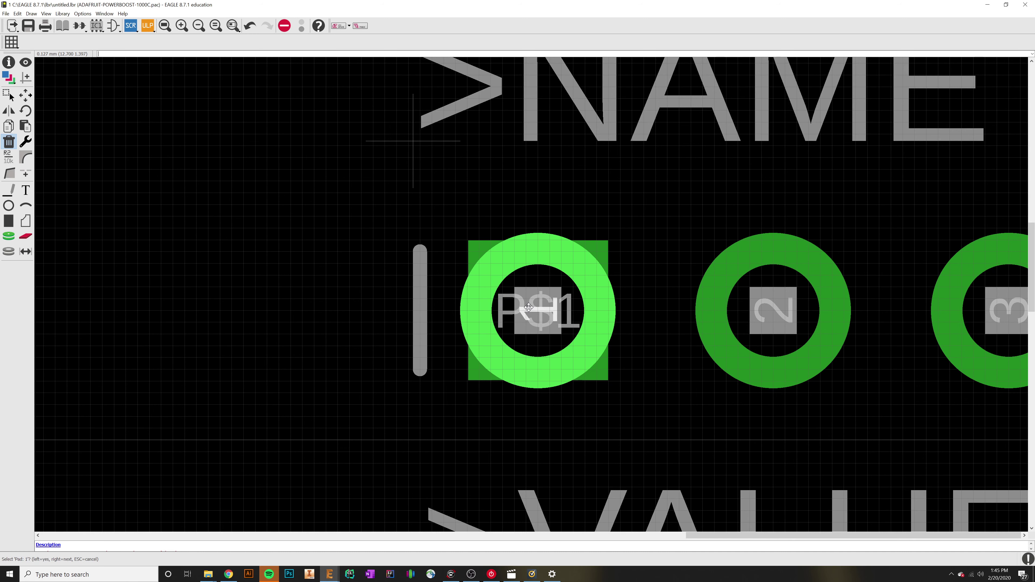
right_click(528, 307)
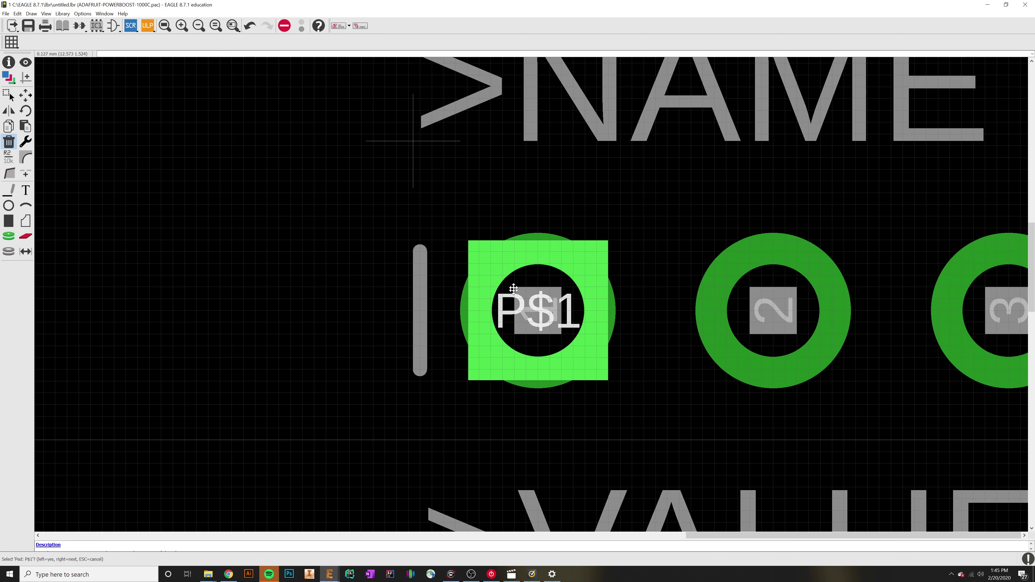
click(532, 300)
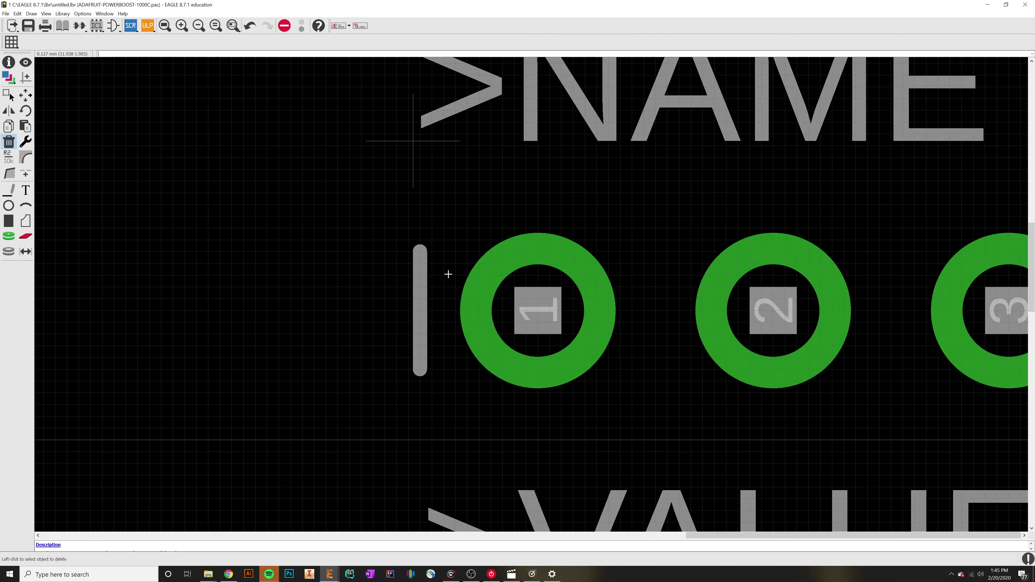
- Check pad 1 for any other stacked pad without deleting it, and fit the whole package in view
scroll(507, 332, down, 5)
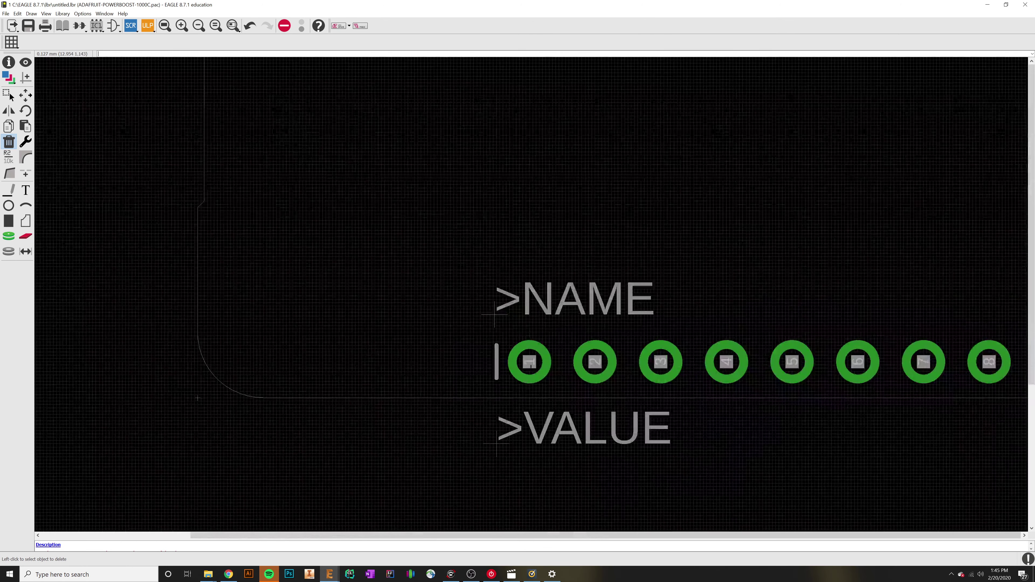
scroll(532, 359, up, 4)
click(528, 364)
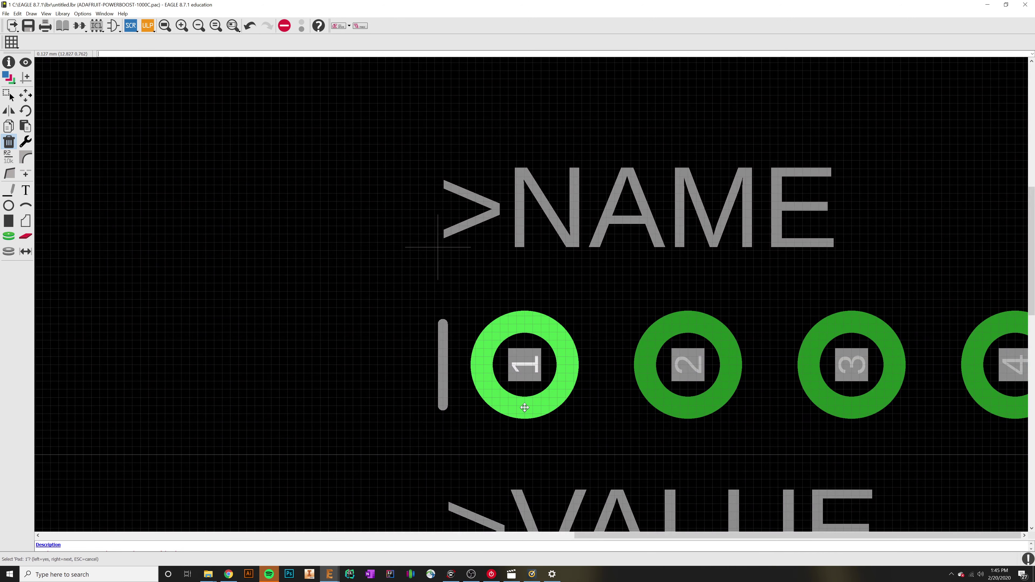
key(Escape)
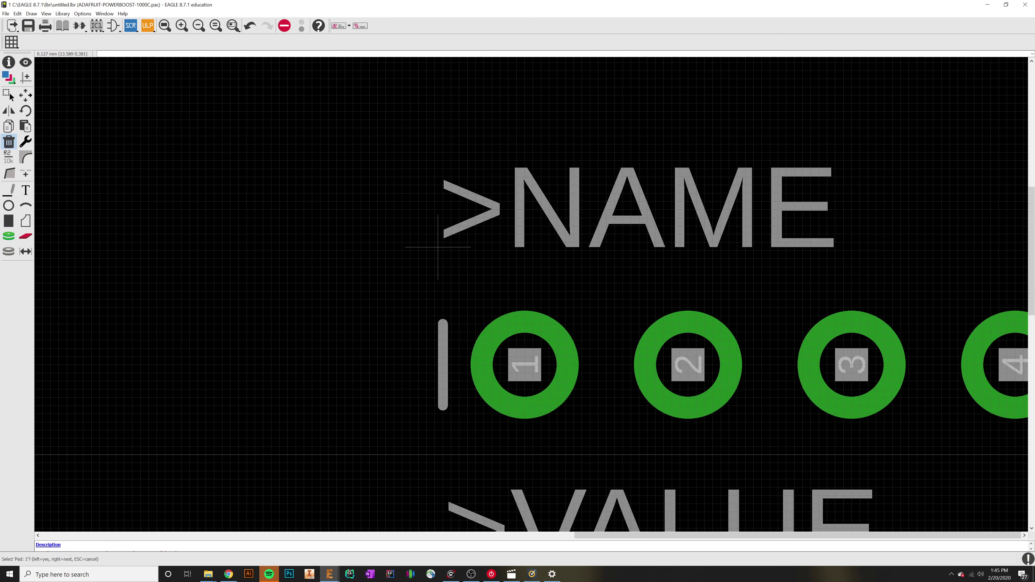
scroll(525, 398, down, 6)
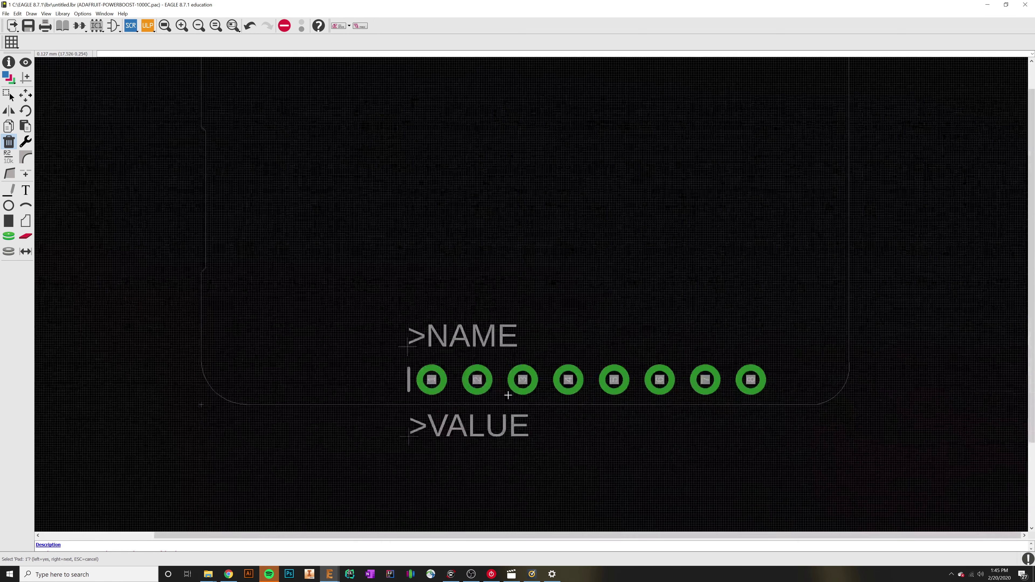
key(alt+F2)
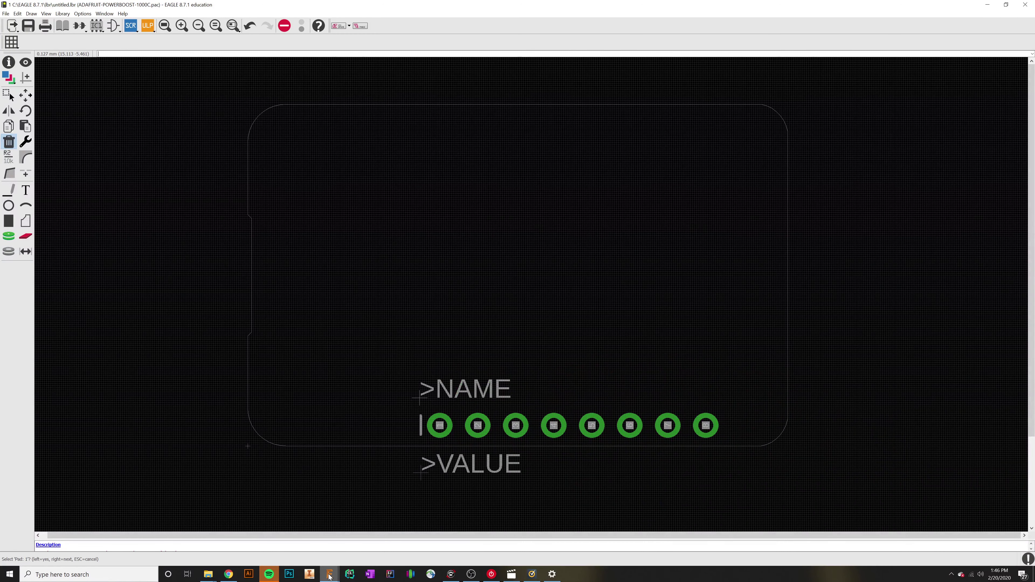
- Switch to the Adafruit PowerBoost 1000C Rev B board window and bring the whole board into view
click(330, 576)
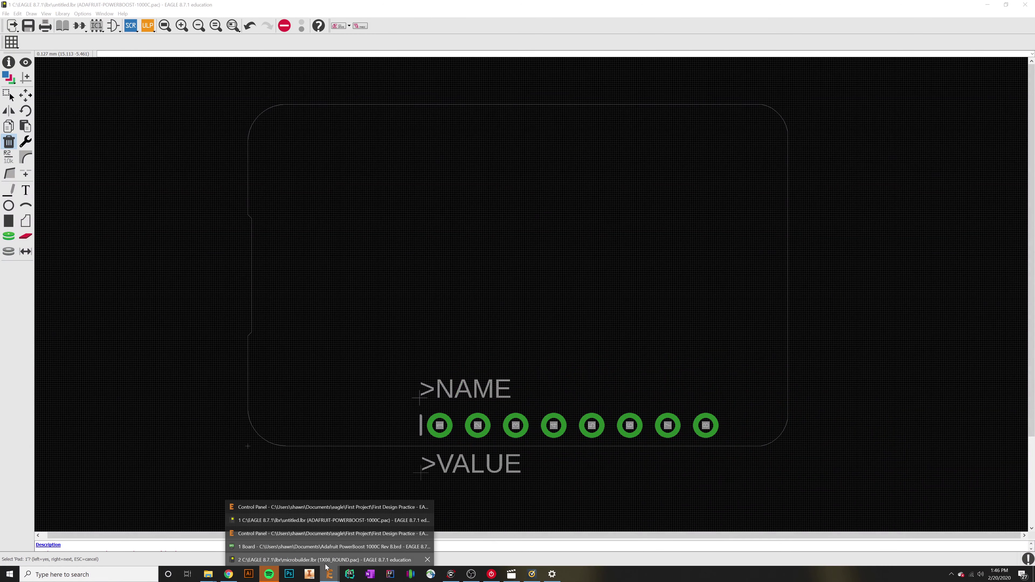
click(350, 560)
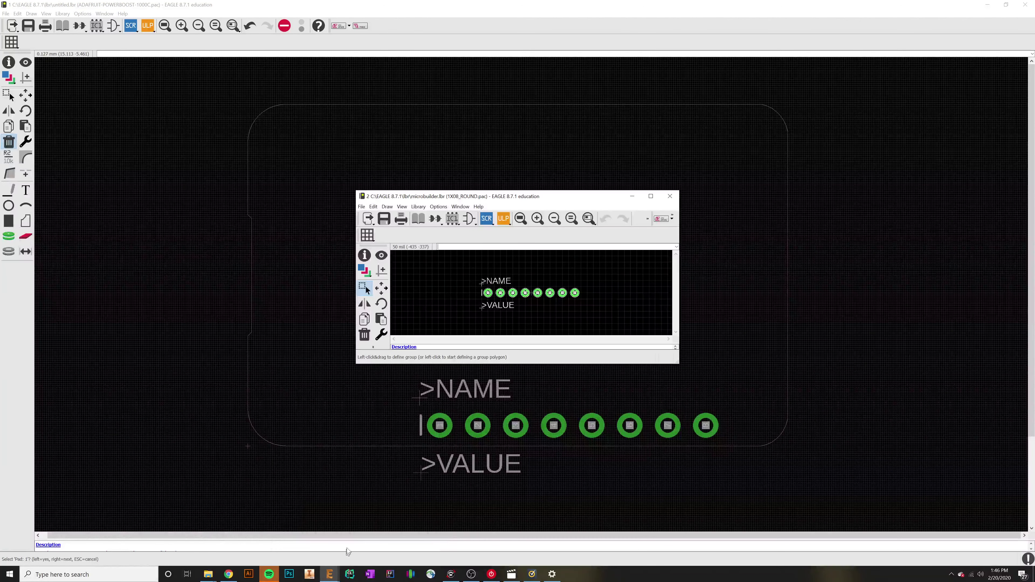
click(330, 575)
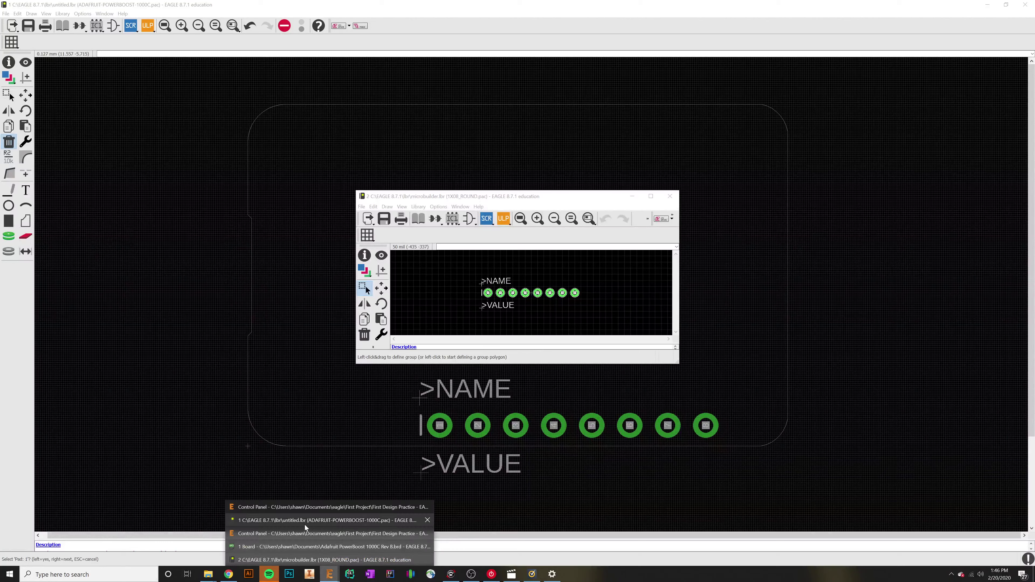
click(300, 545)
scroll(185, 360, down, 2)
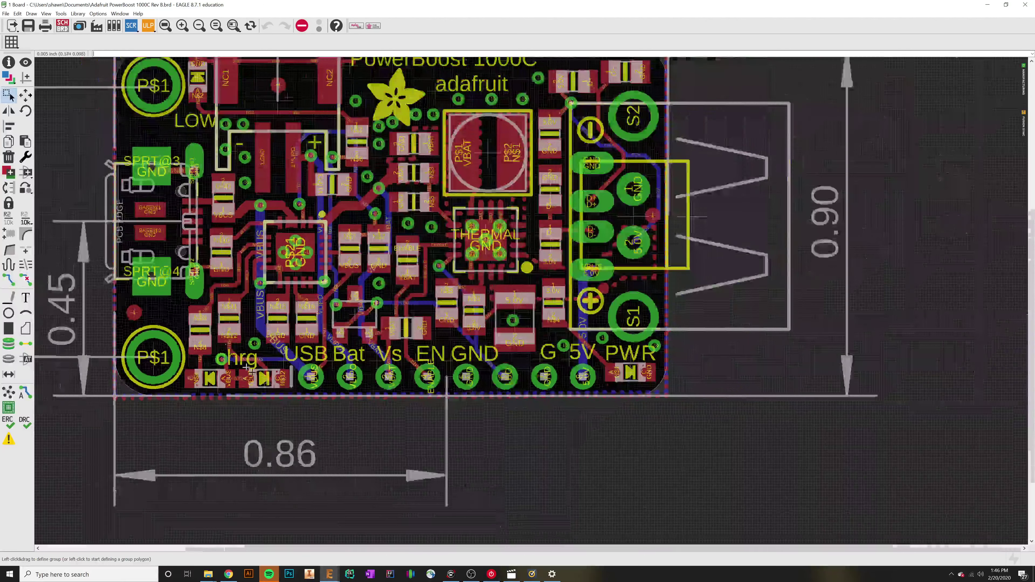
middle_drag(215, 334, 375, 440)
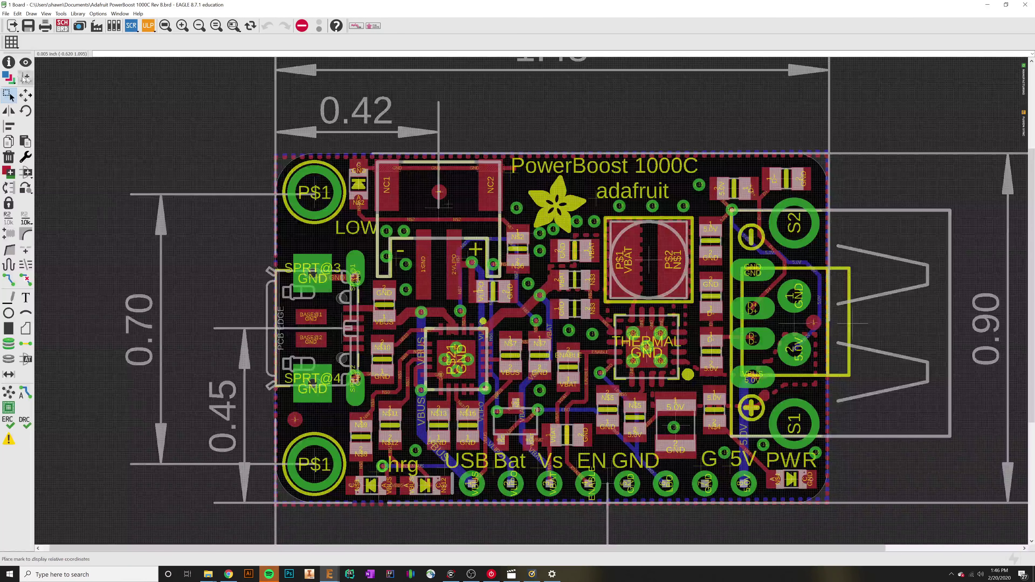
- Inspect the properties of the board's lower-left and upper-left mounting holes for their package and position
click(9, 62)
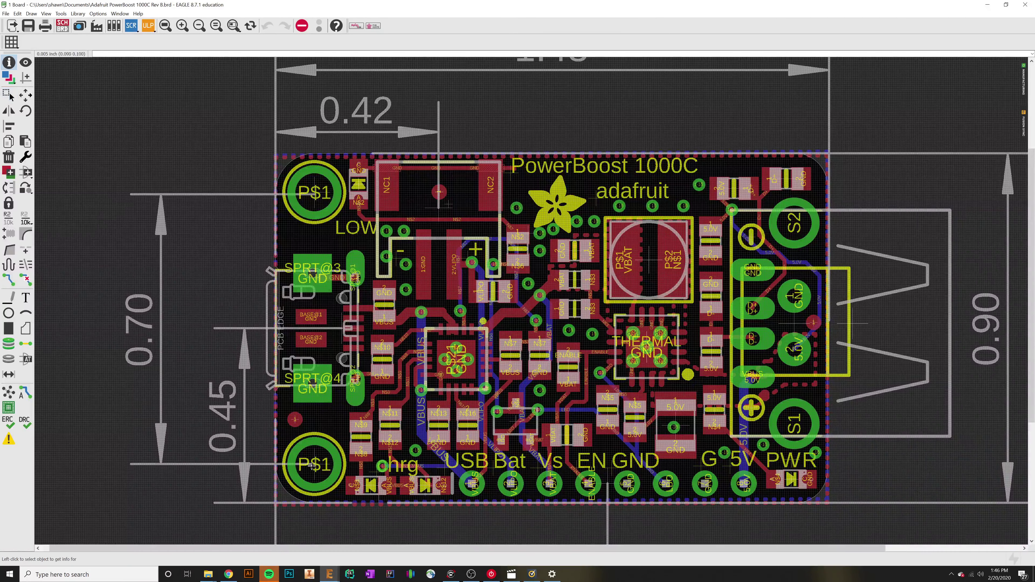
click(318, 470)
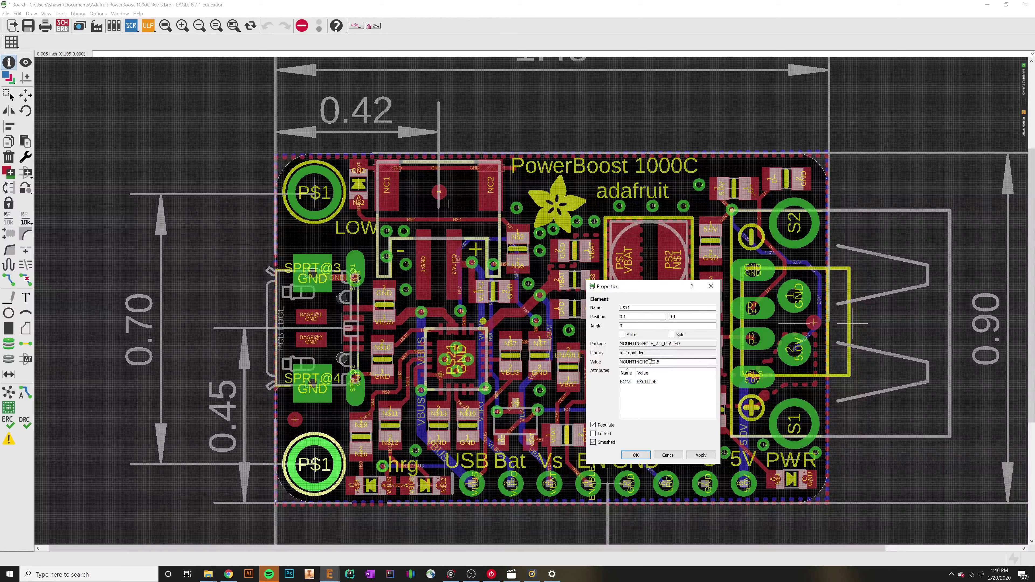
click(641, 454)
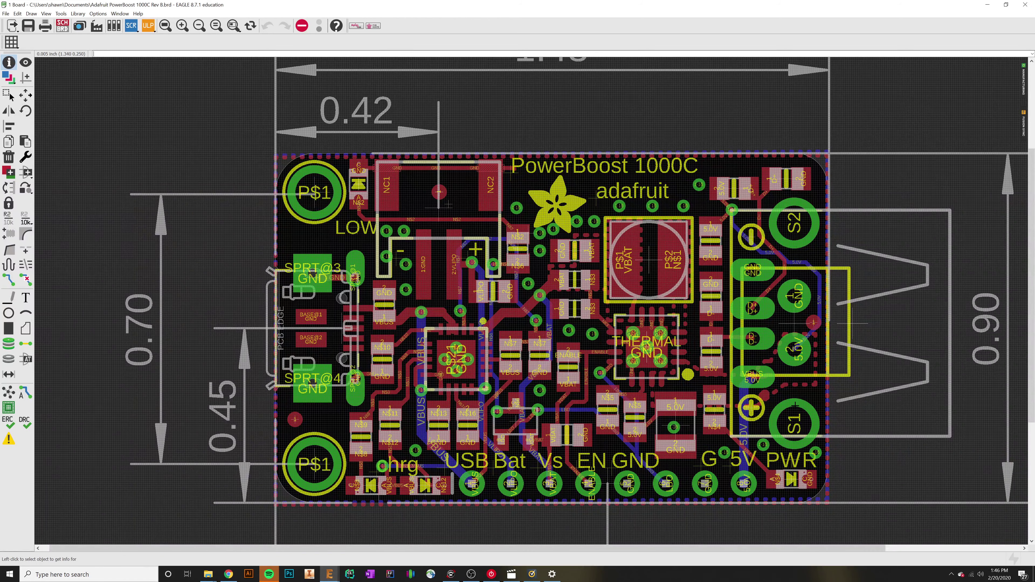
click(315, 192)
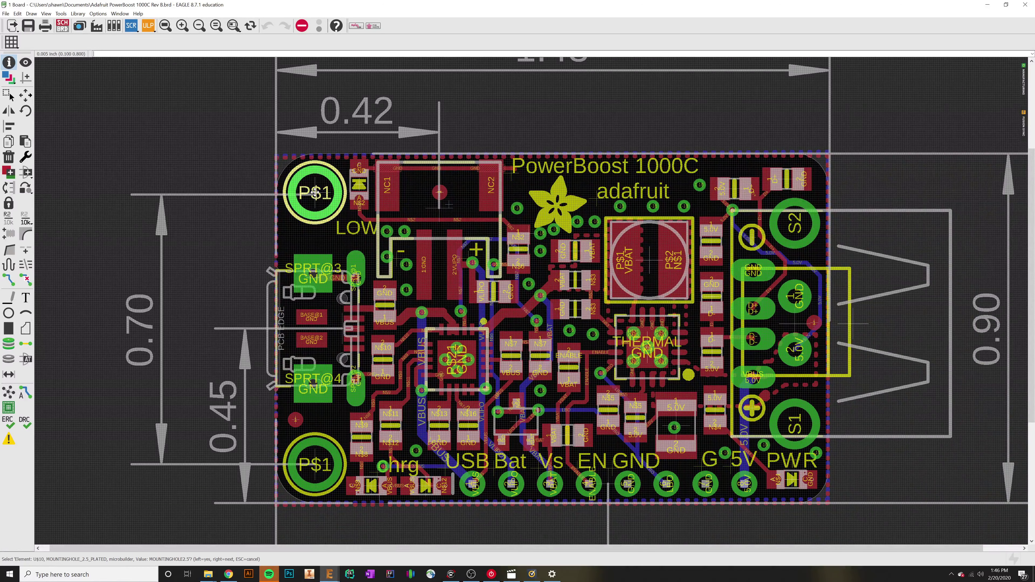
click(315, 192)
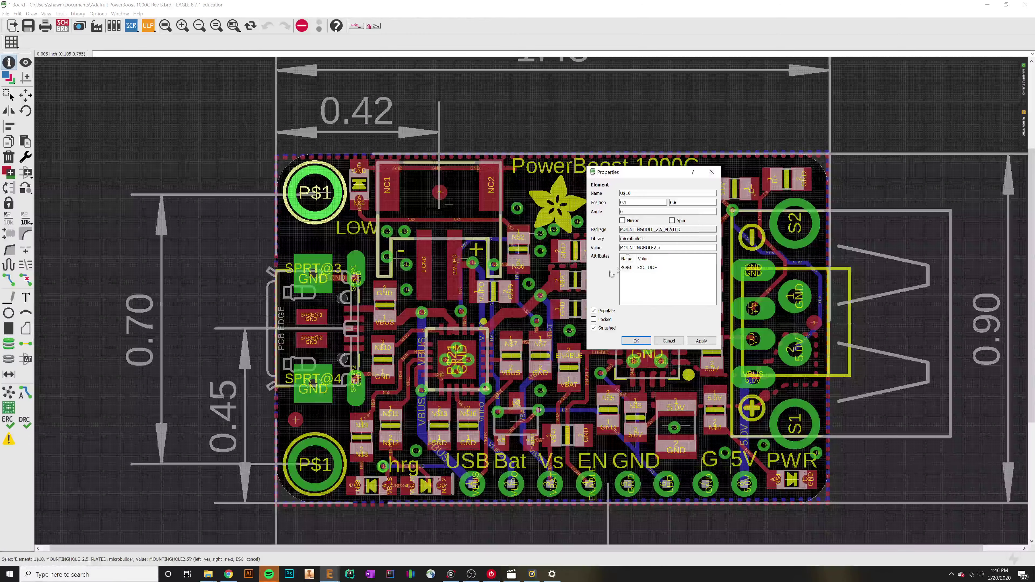
key(Escape)
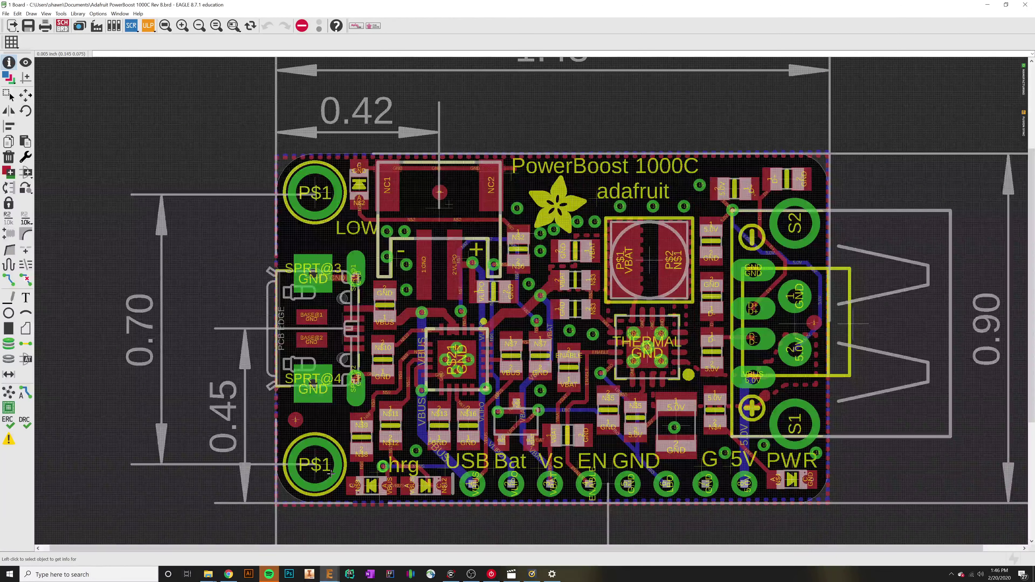